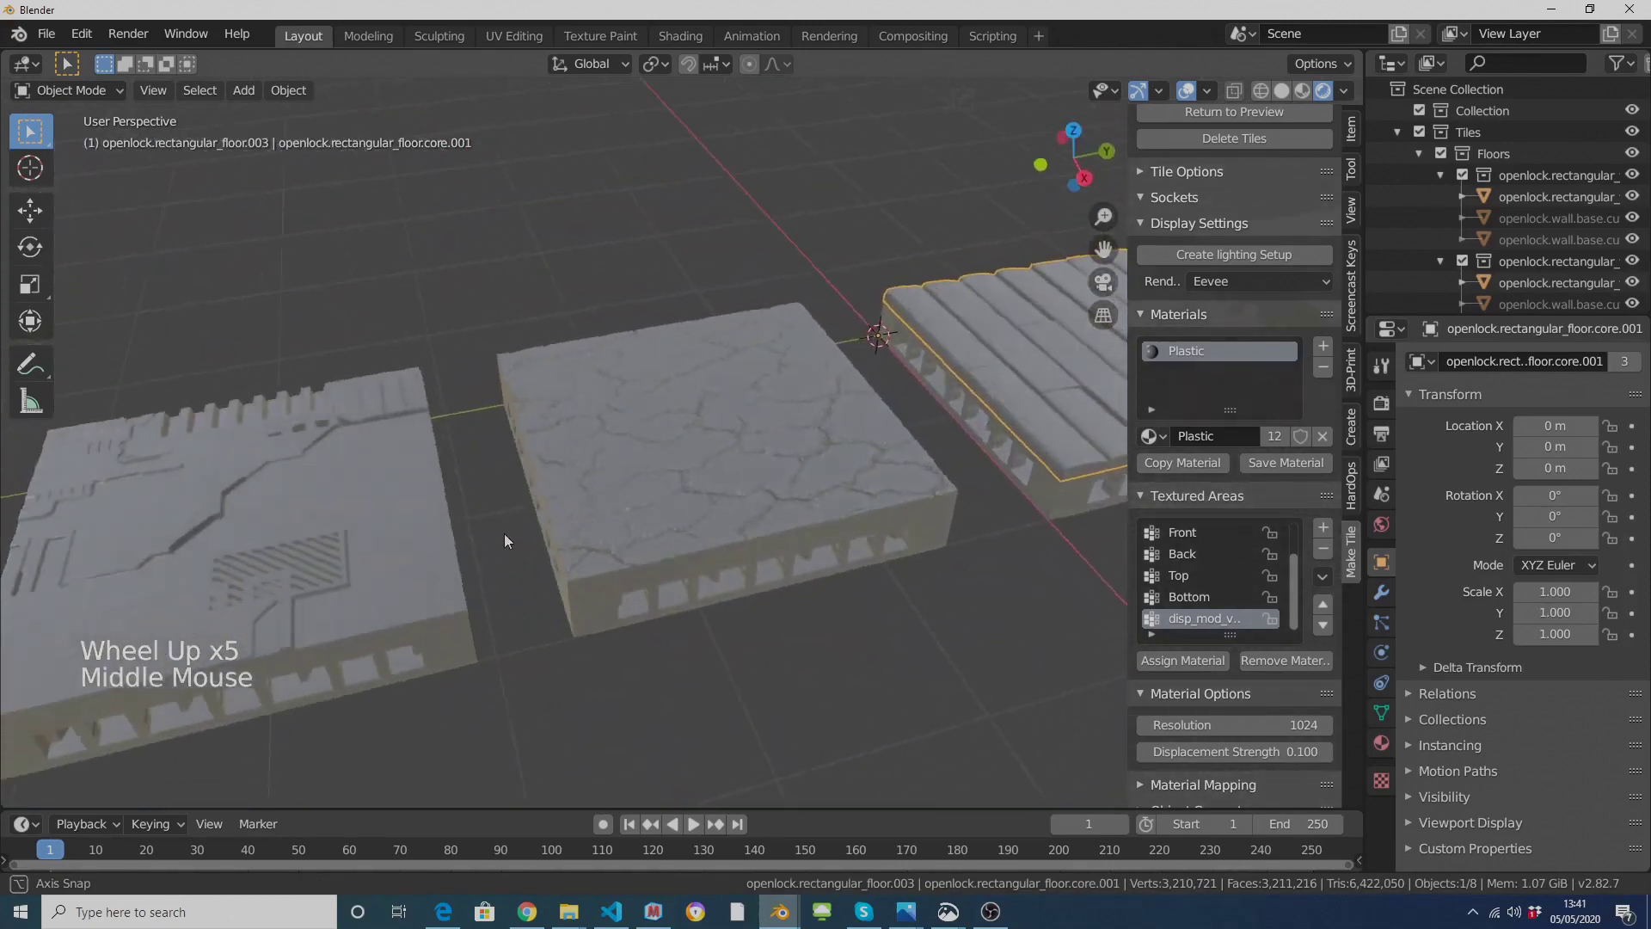
Step: Orbit and pan around the finished cracked and patterned tiles
shift+middle_drag(839, 665, 339, 326)
scroll(387, 337, down, 2)
middle_drag(437, 352, 835, 434)
scroll(835, 435, down, 1)
shift+middle_drag(687, 533, 761, 497)
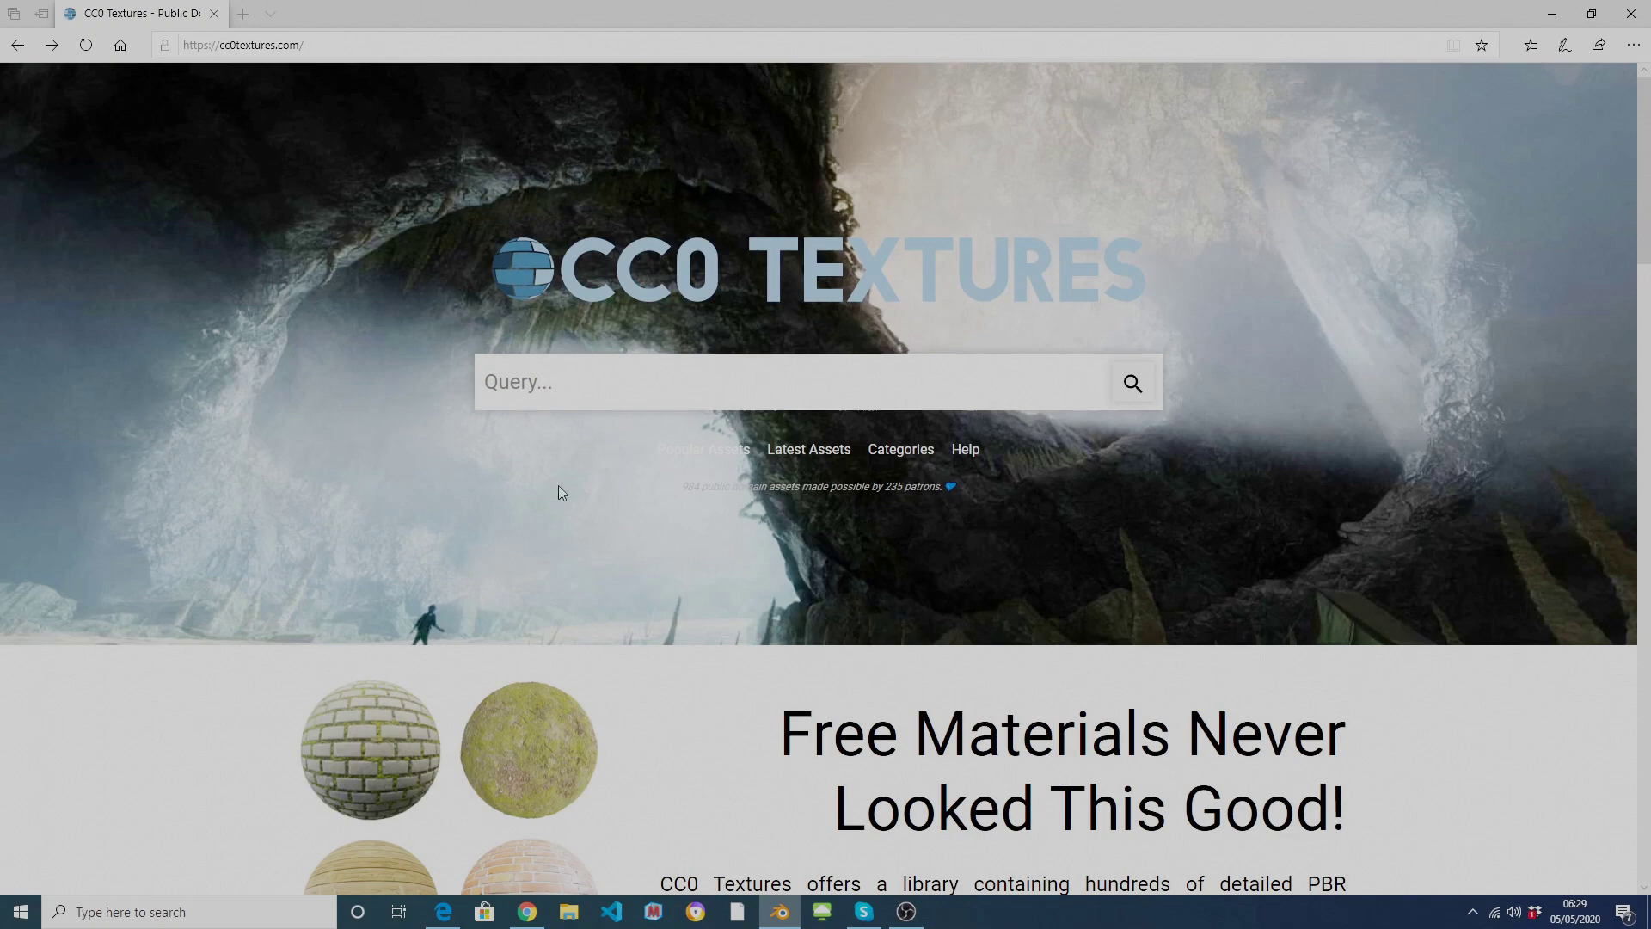
Step: Open the CC0 Textures categories overview and scroll through the grid
click(884, 464)
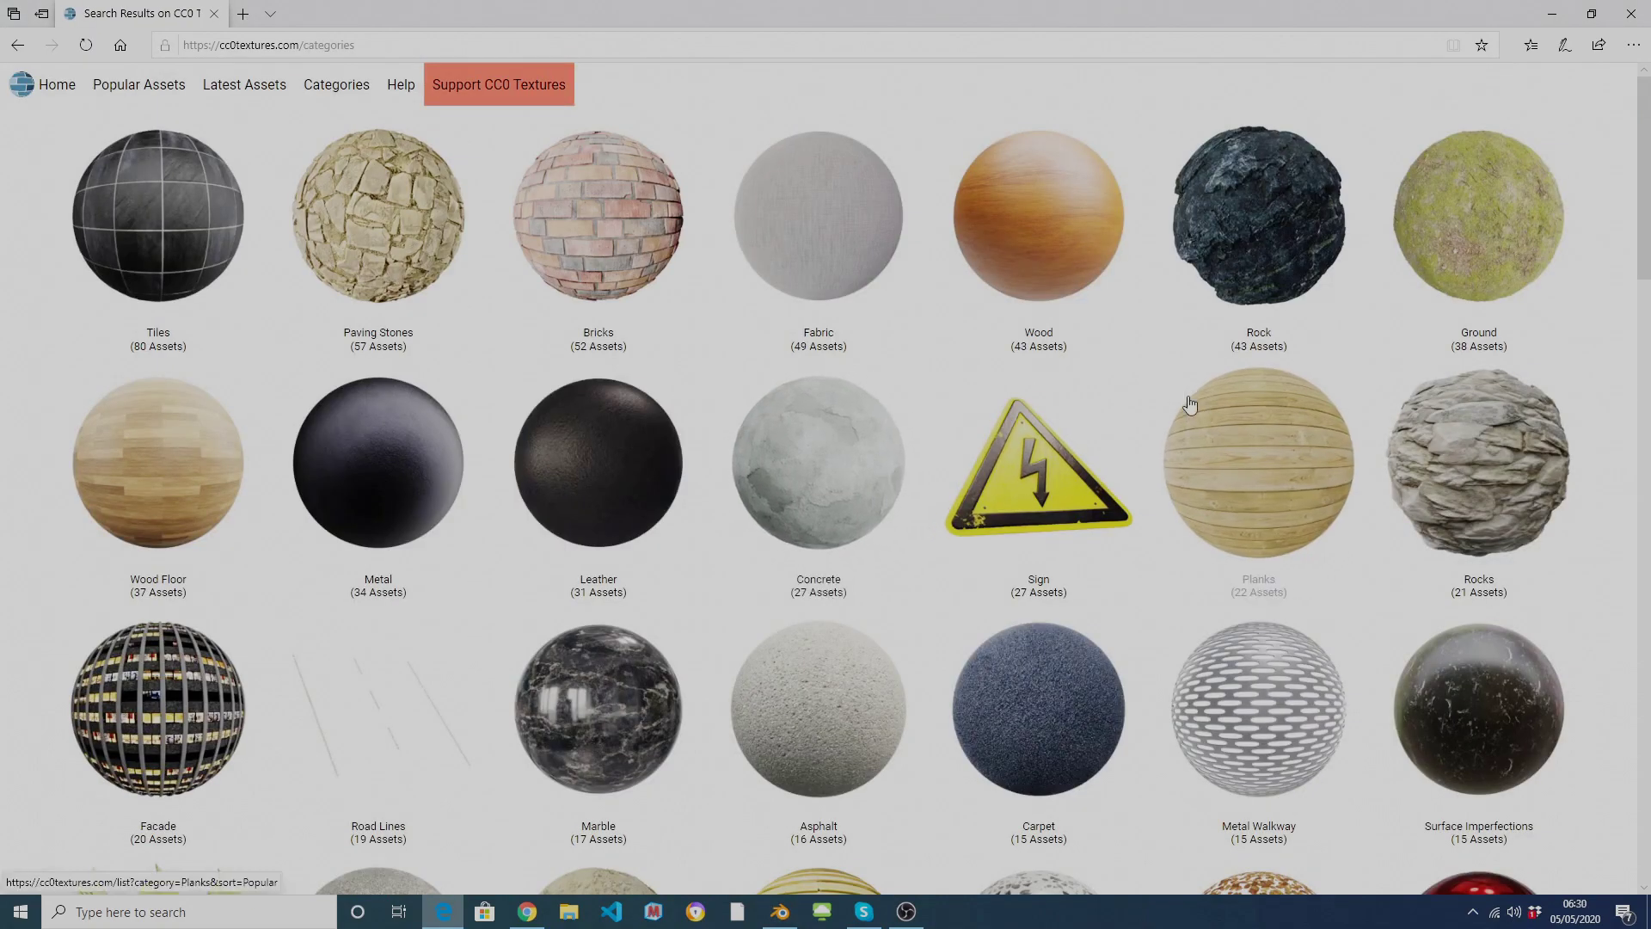
scroll(1189, 403, down, 6)
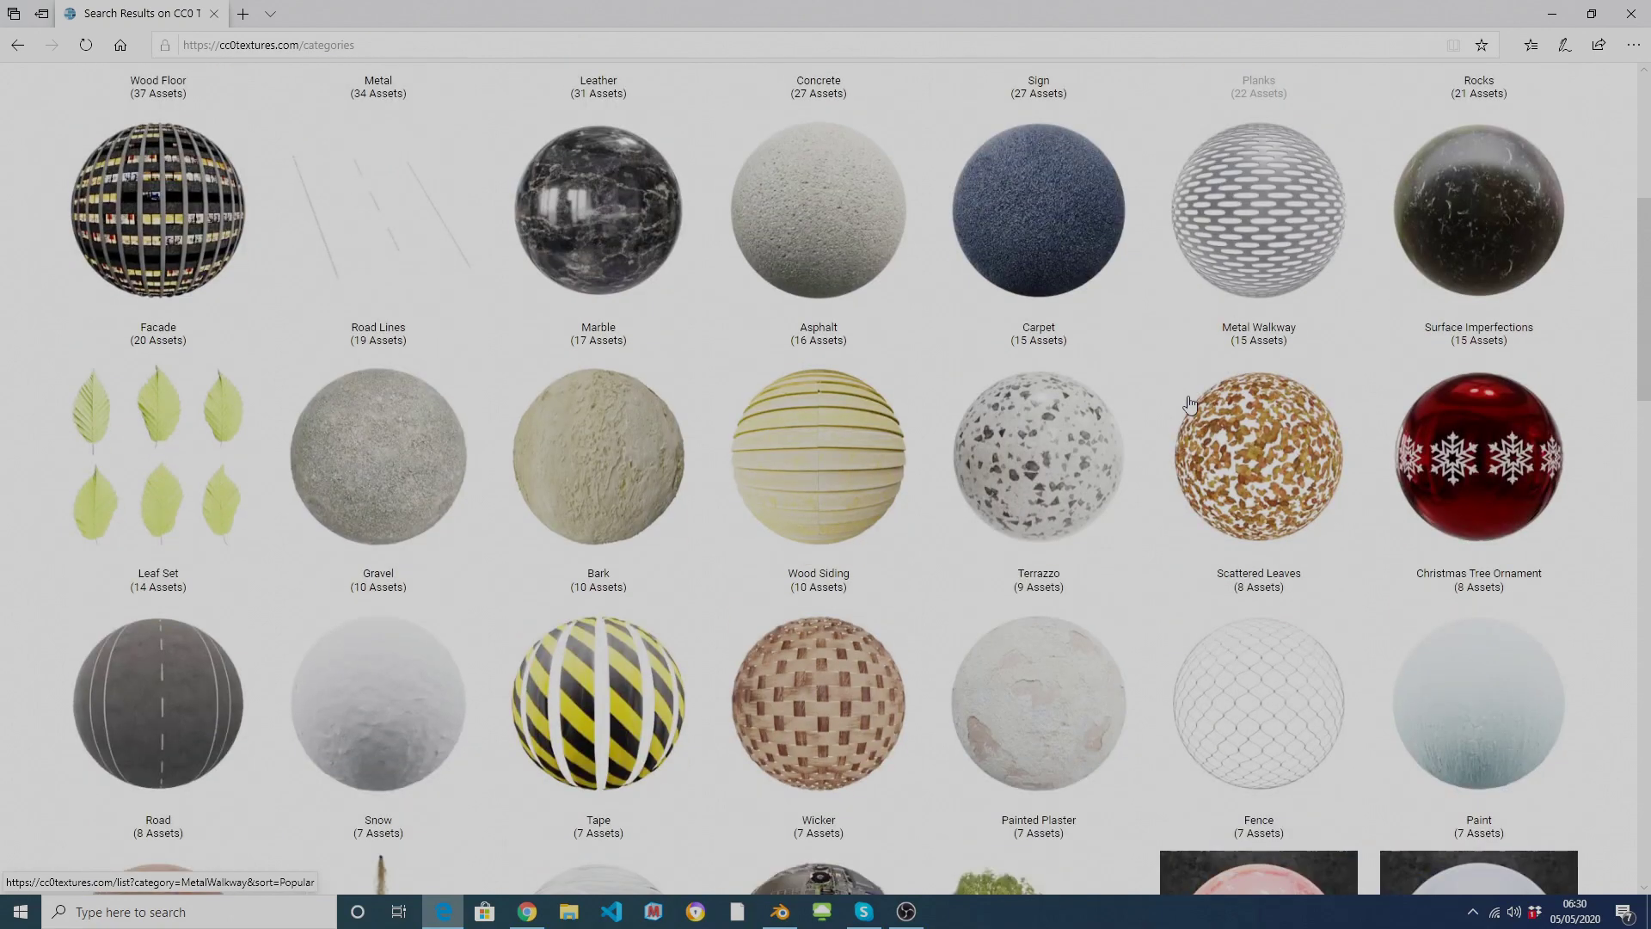
scroll(1190, 403, down, 7)
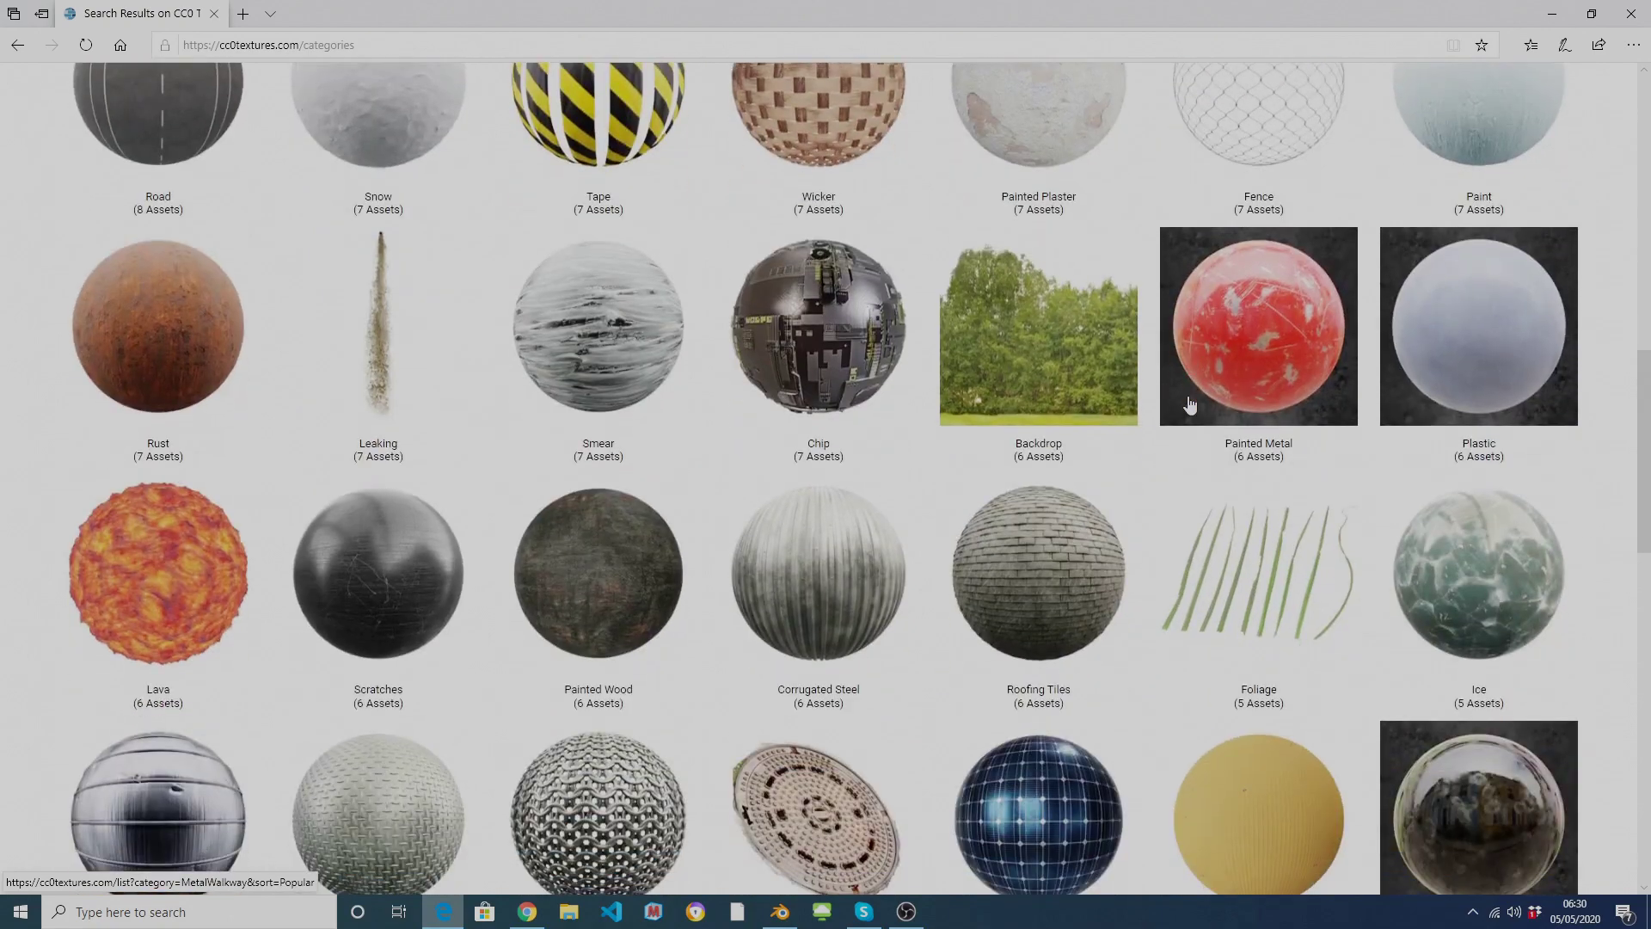
scroll(1190, 403, down, 2)
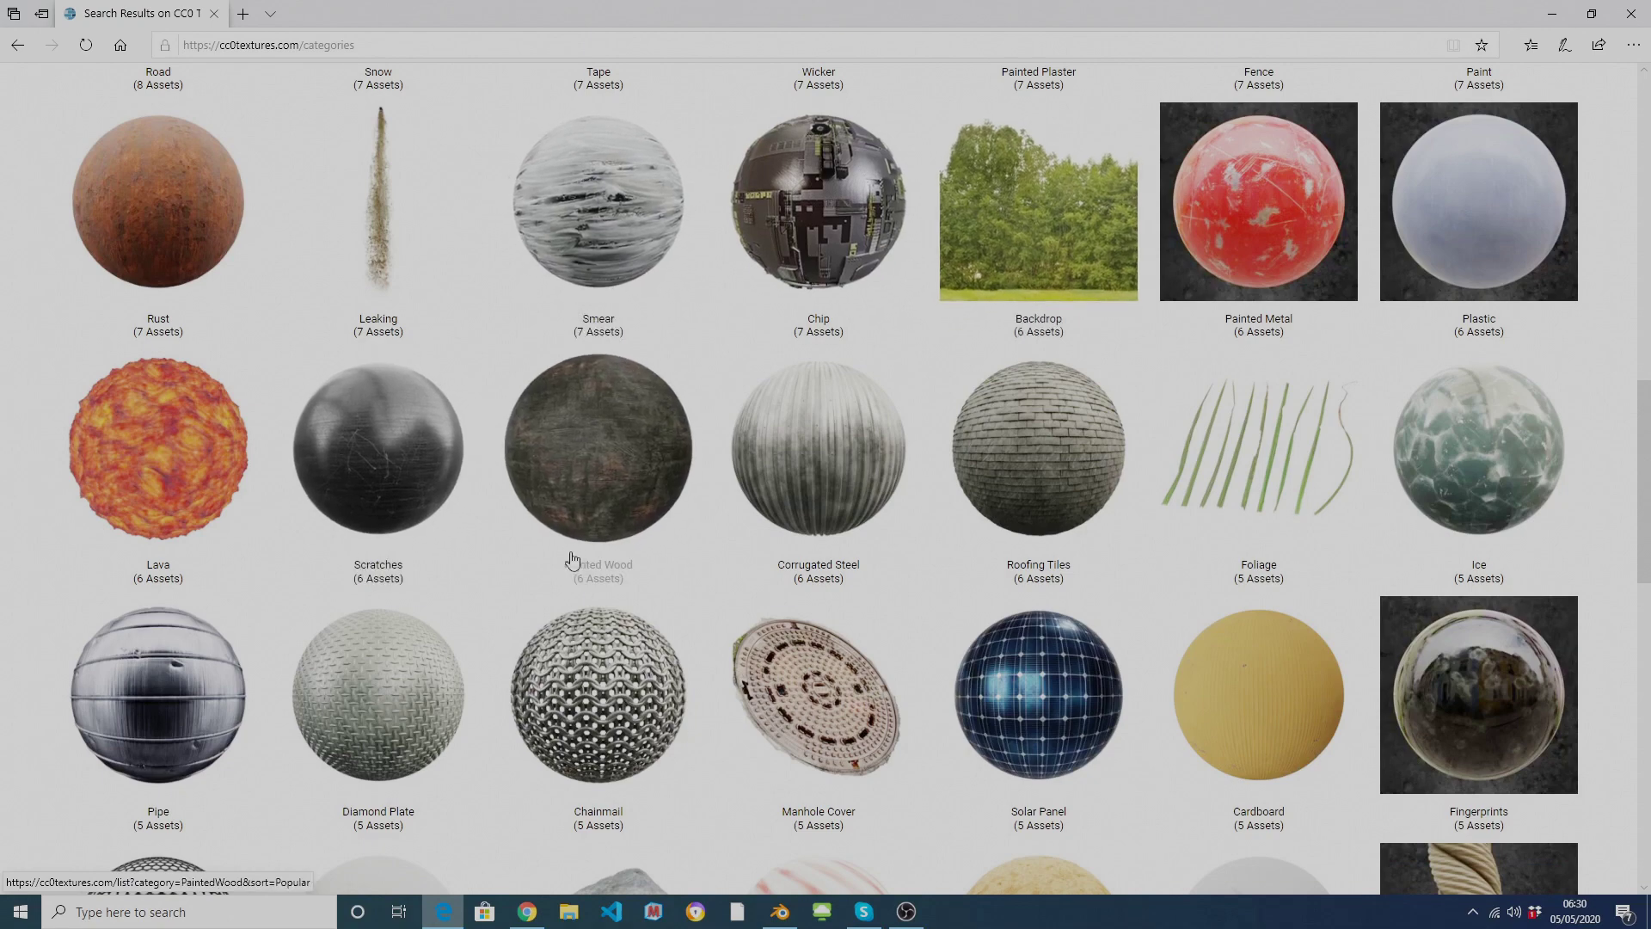
scroll(589, 544, down, 3)
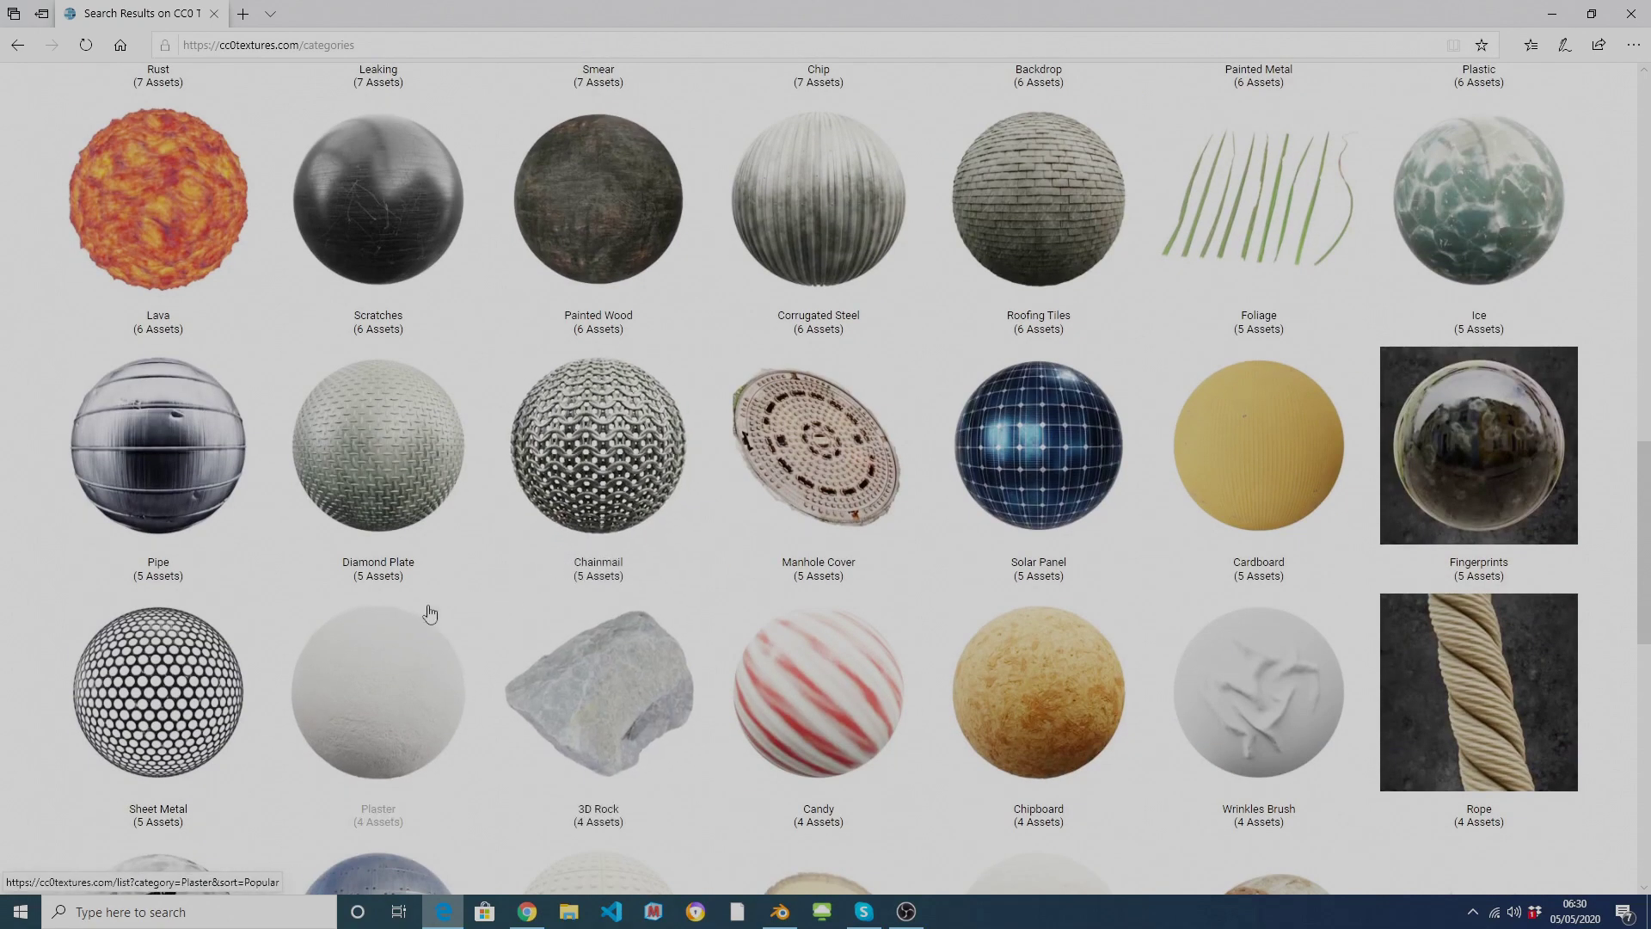
Step: Look into the Sheet Metal category, then return and keep browsing categories
click(209, 668)
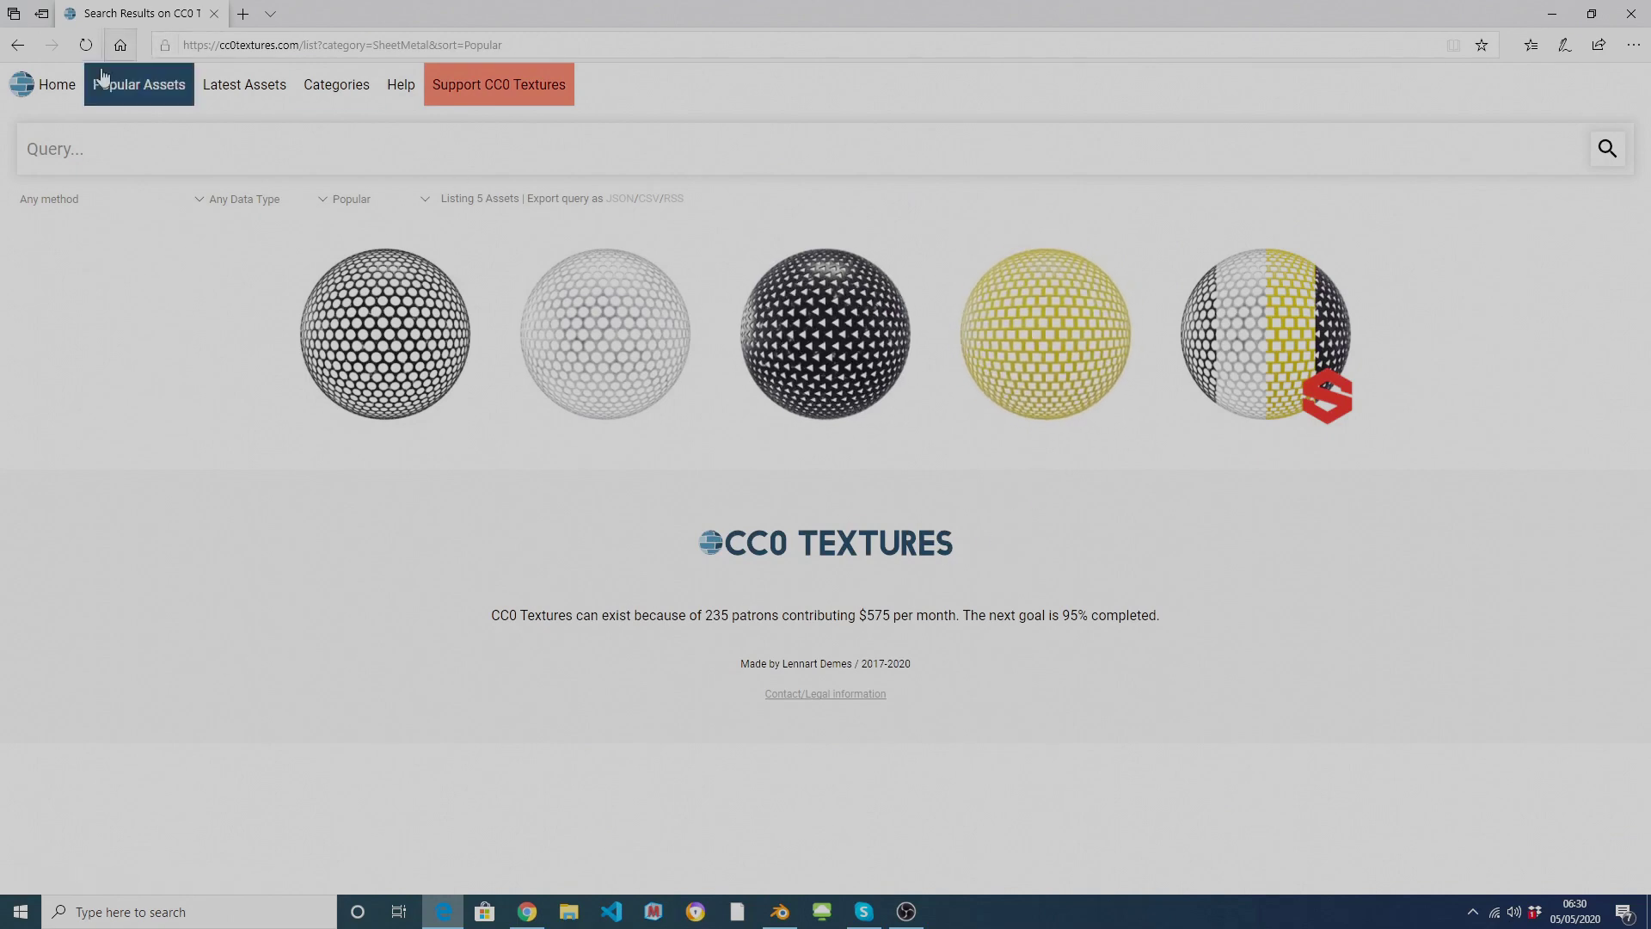
click(20, 47)
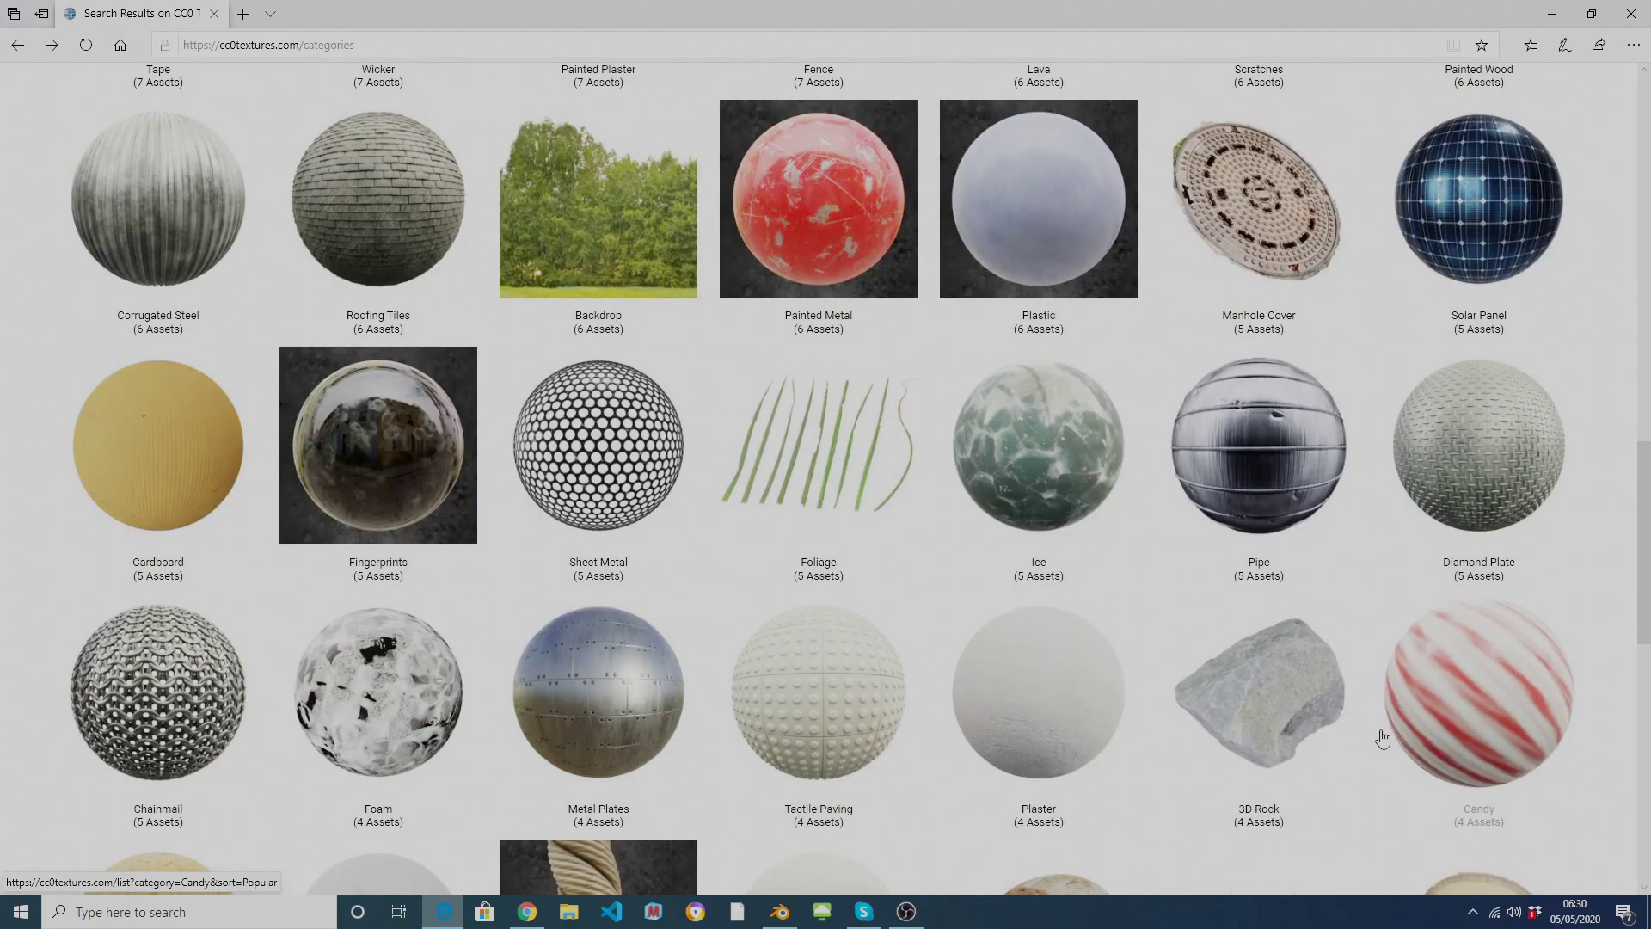
scroll(1382, 738, down, 3)
scroll(1382, 739, down, 2)
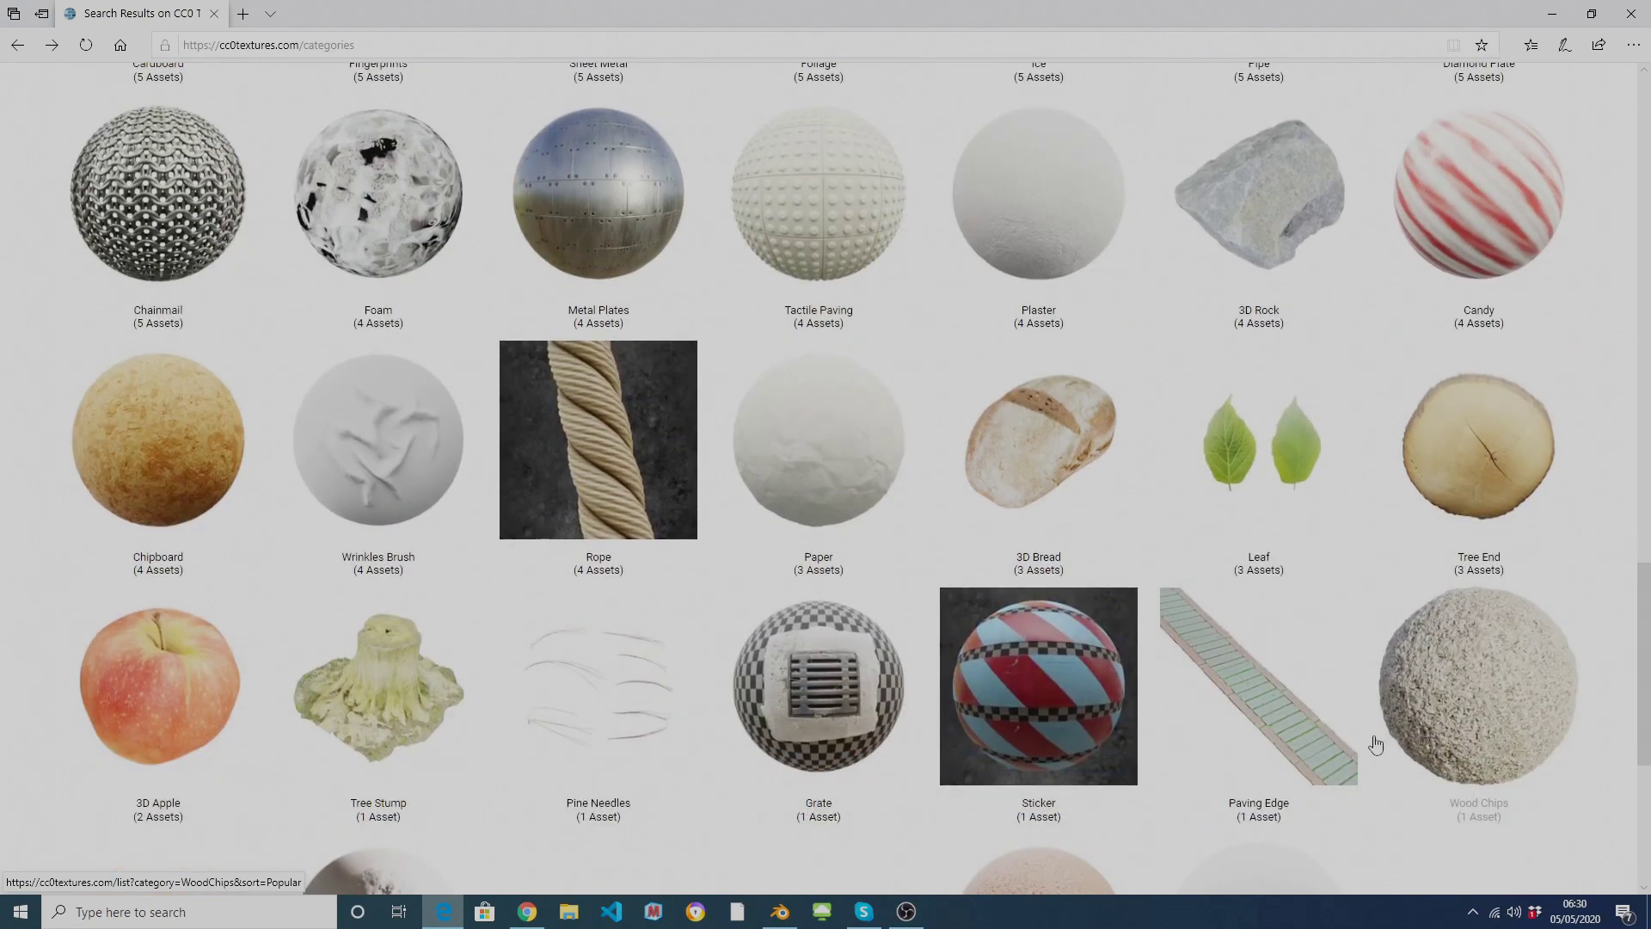
scroll(525, 581, down, 4)
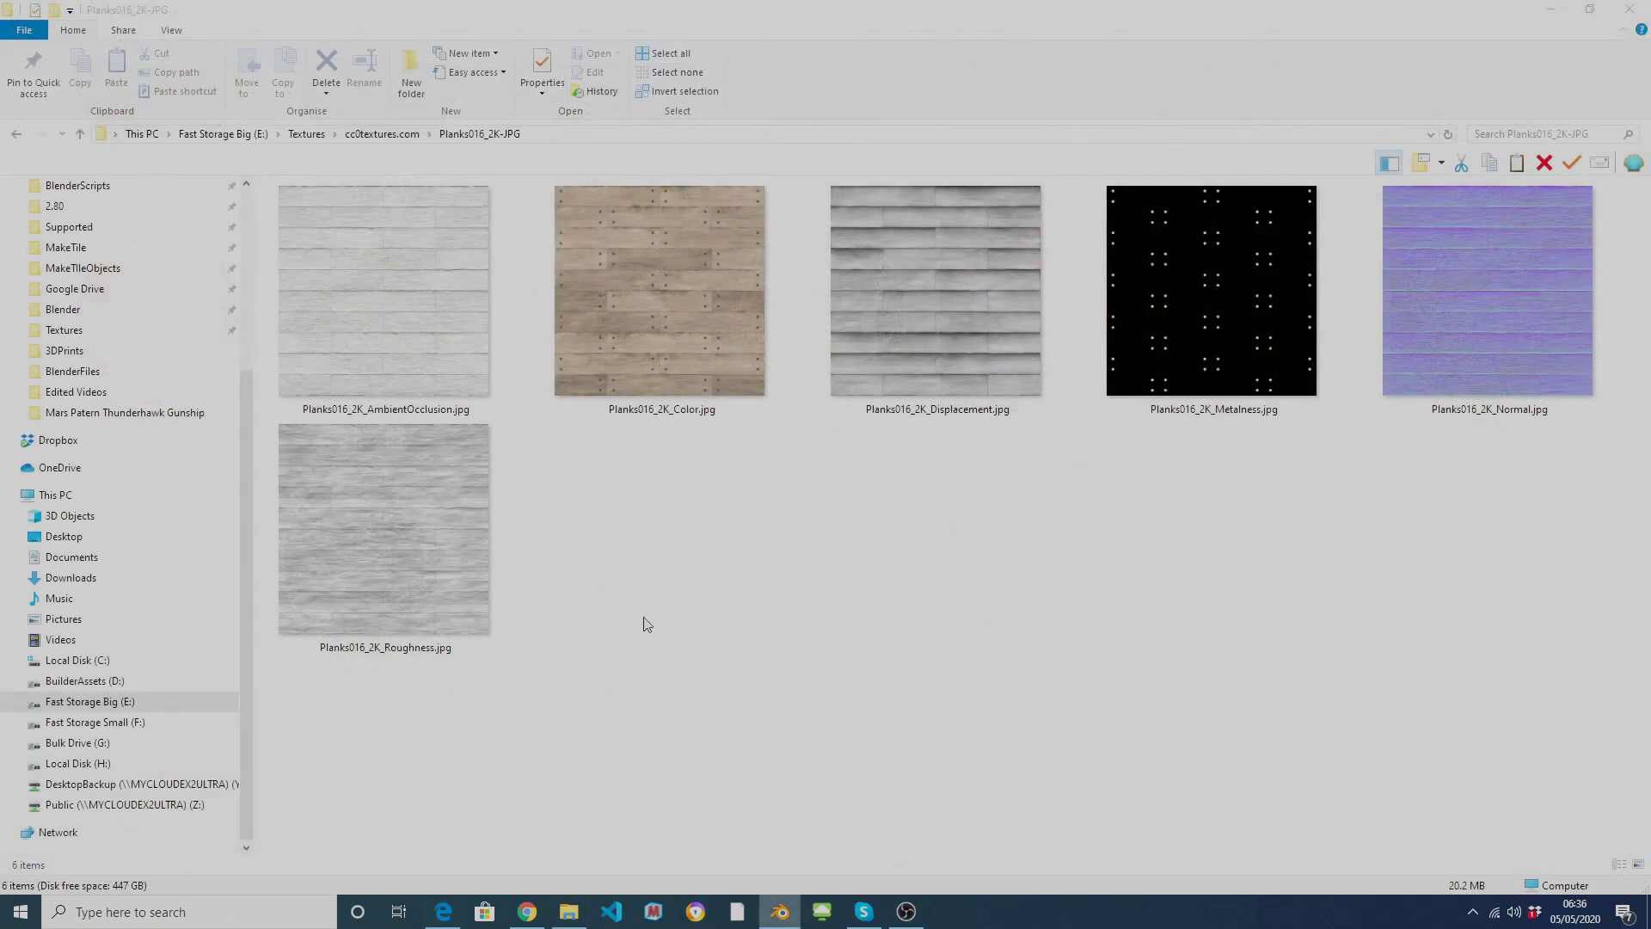
Step: Check each Planks016_2K map, then open Planks016_2K_Displacement.jpg in Photos
click(624, 334)
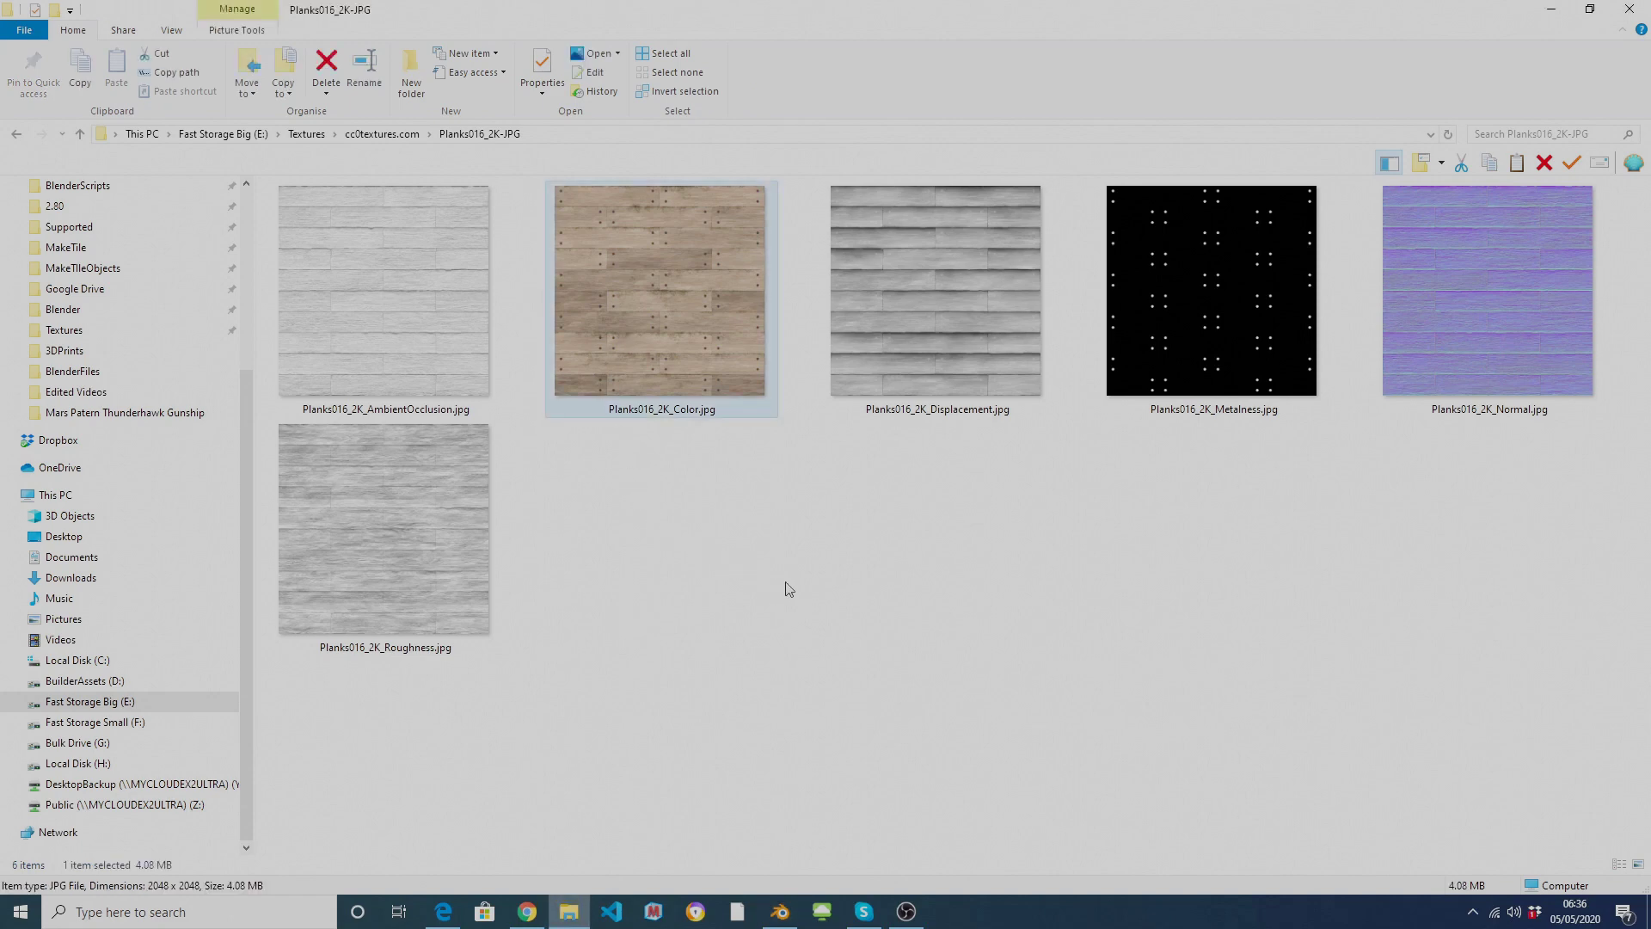
click(1503, 350)
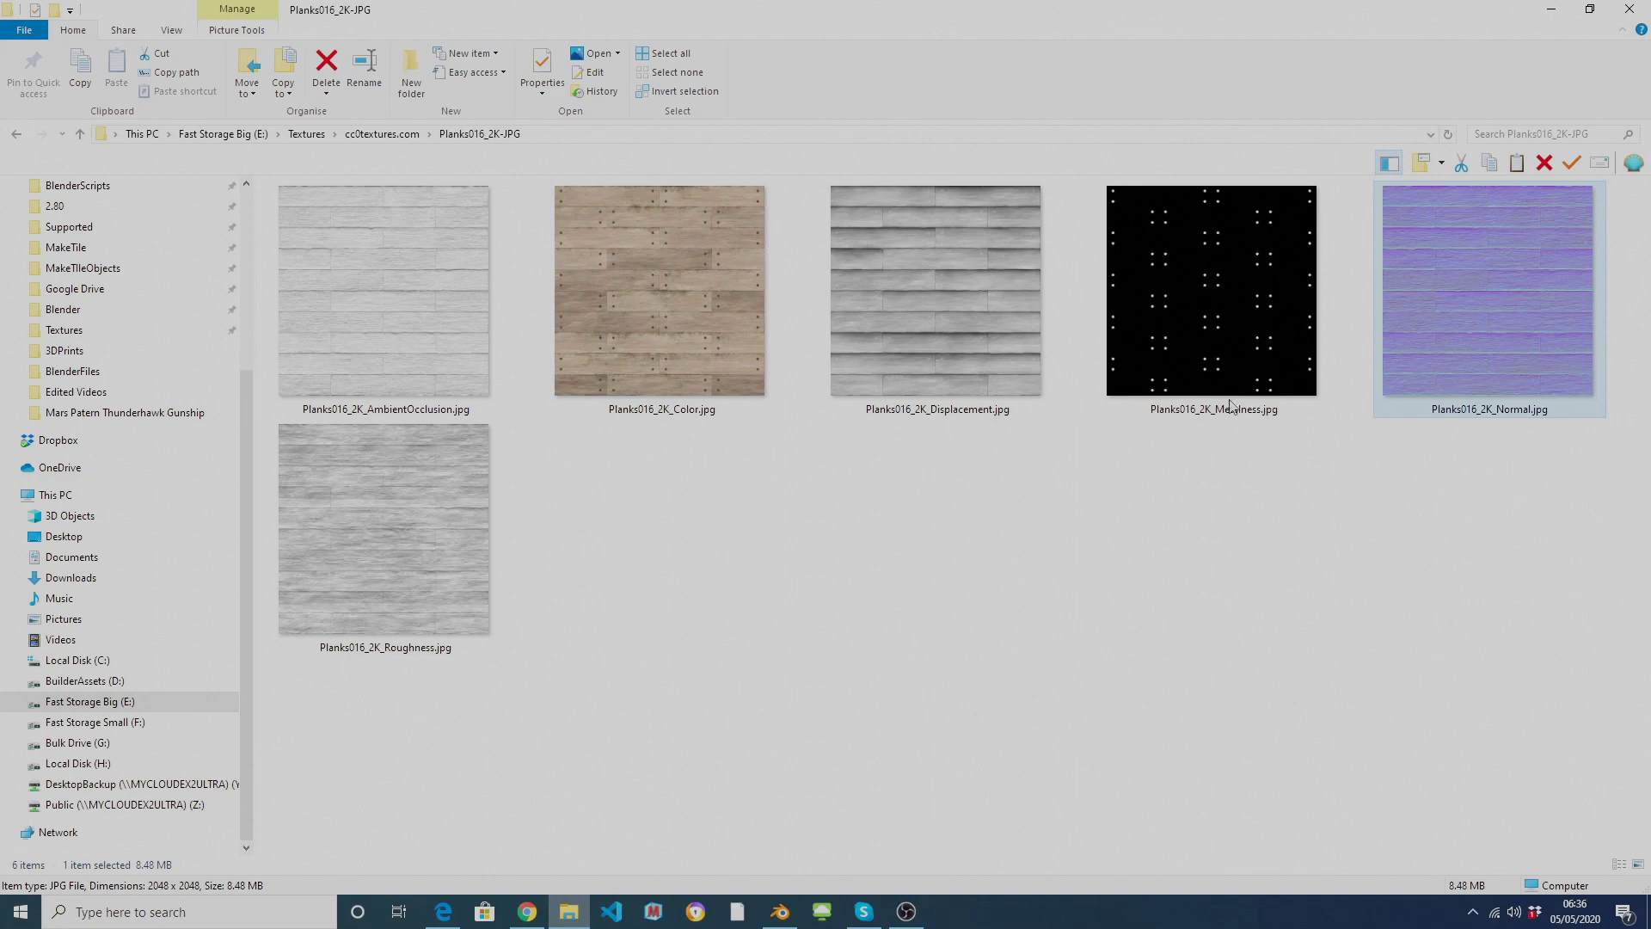
click(1216, 369)
click(402, 484)
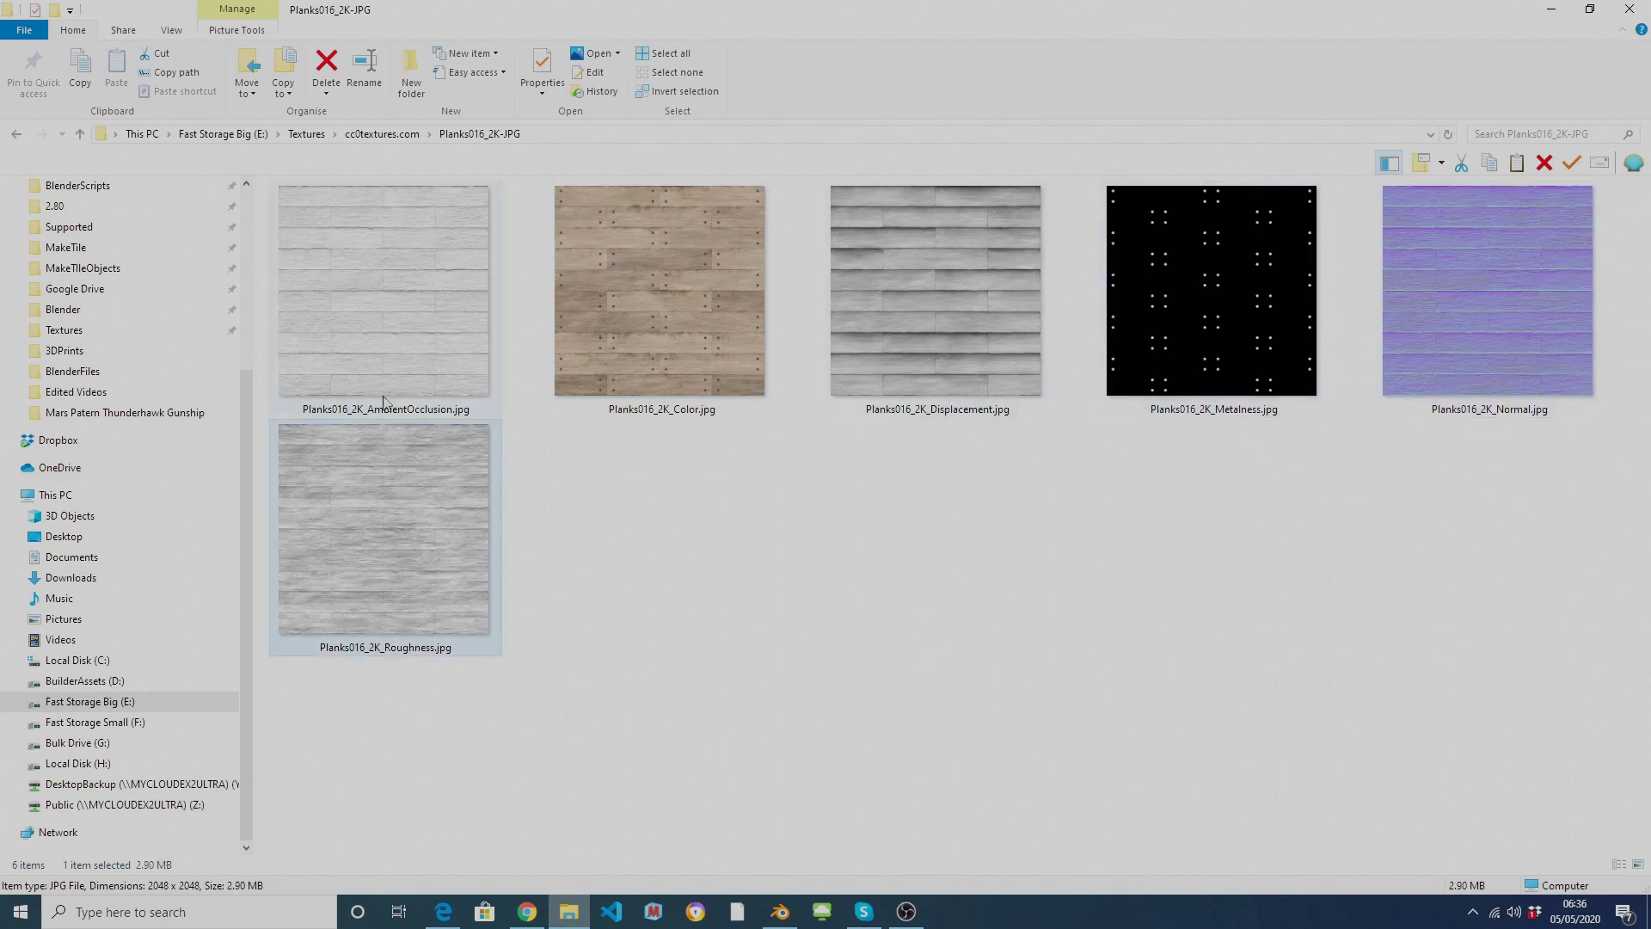
click(377, 368)
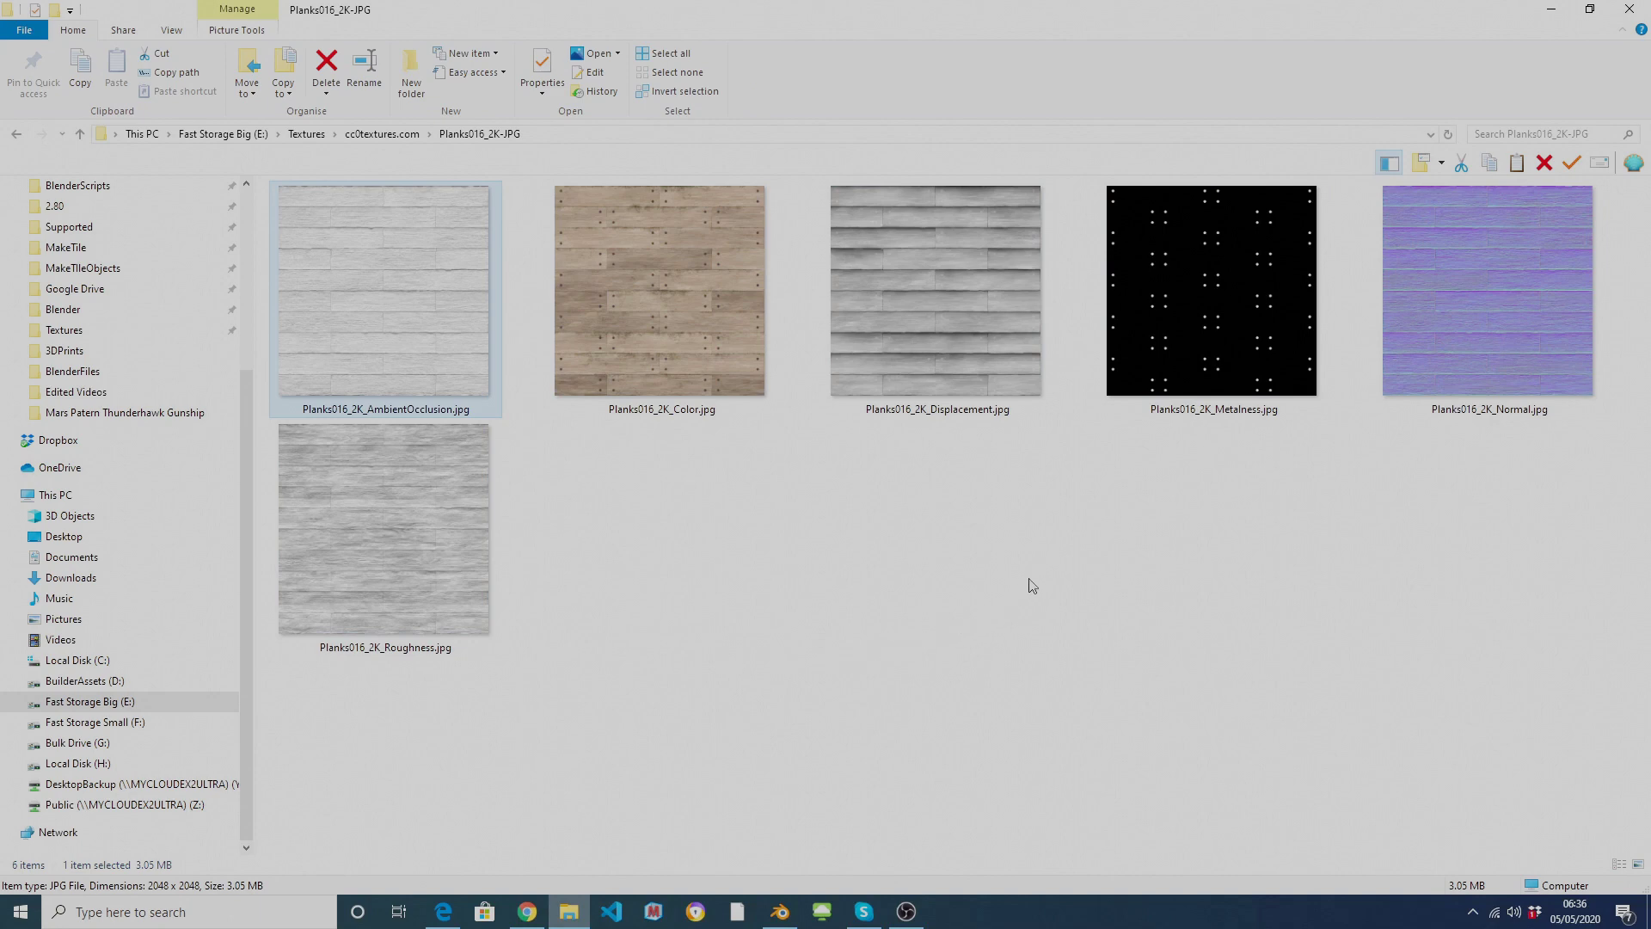
click(986, 307)
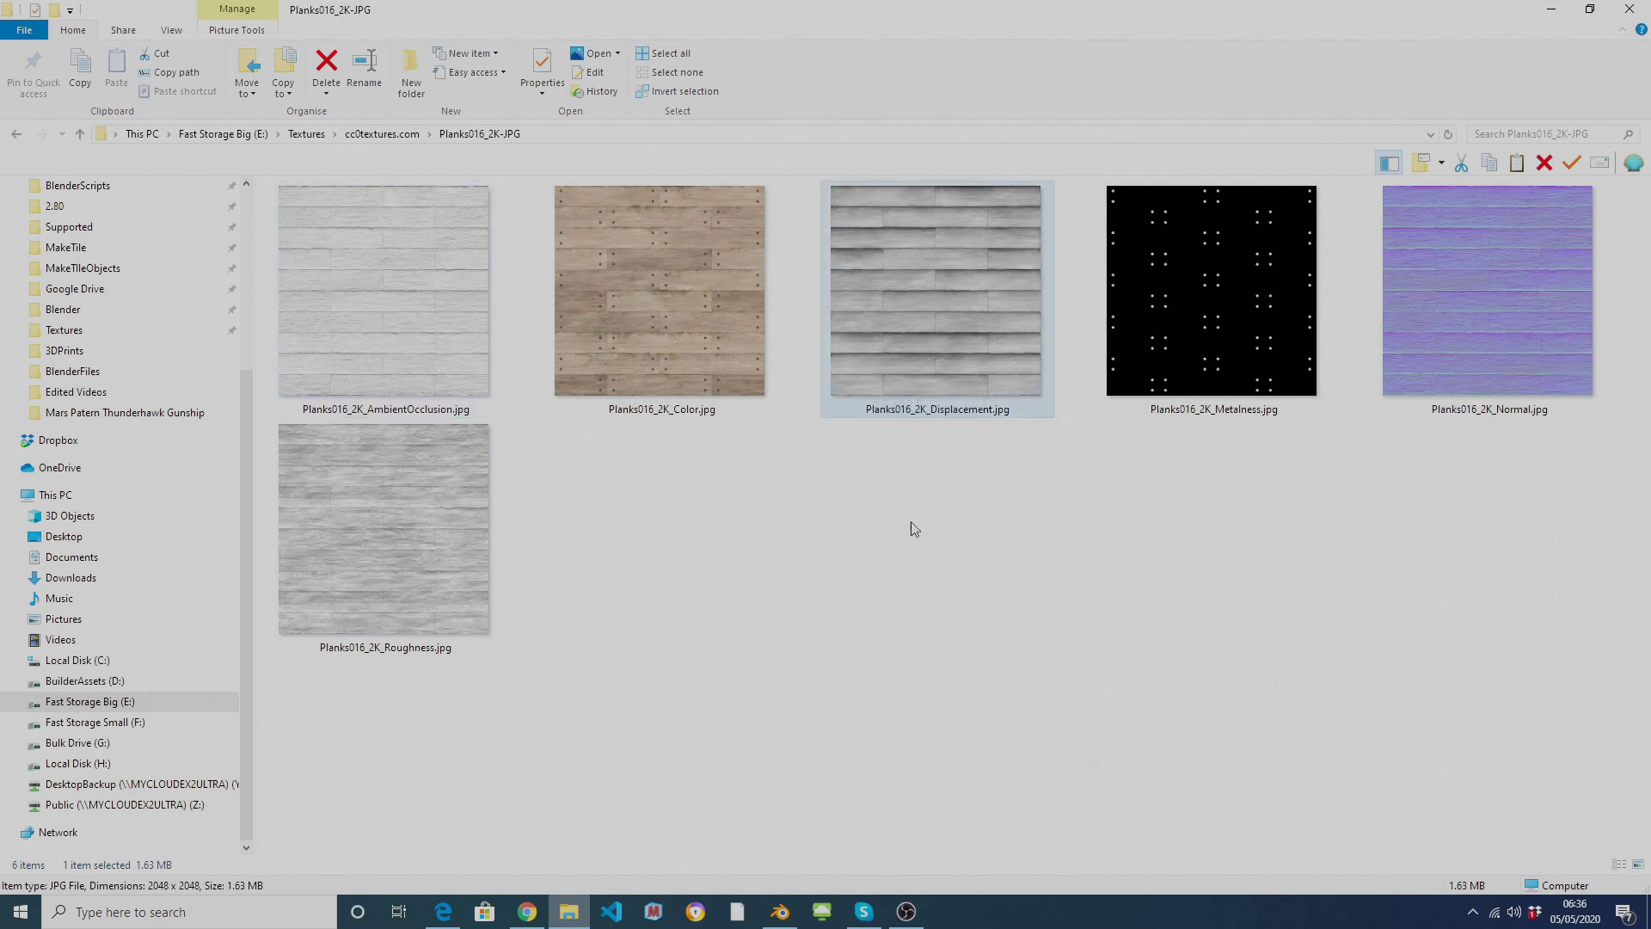
double_click(936, 361)
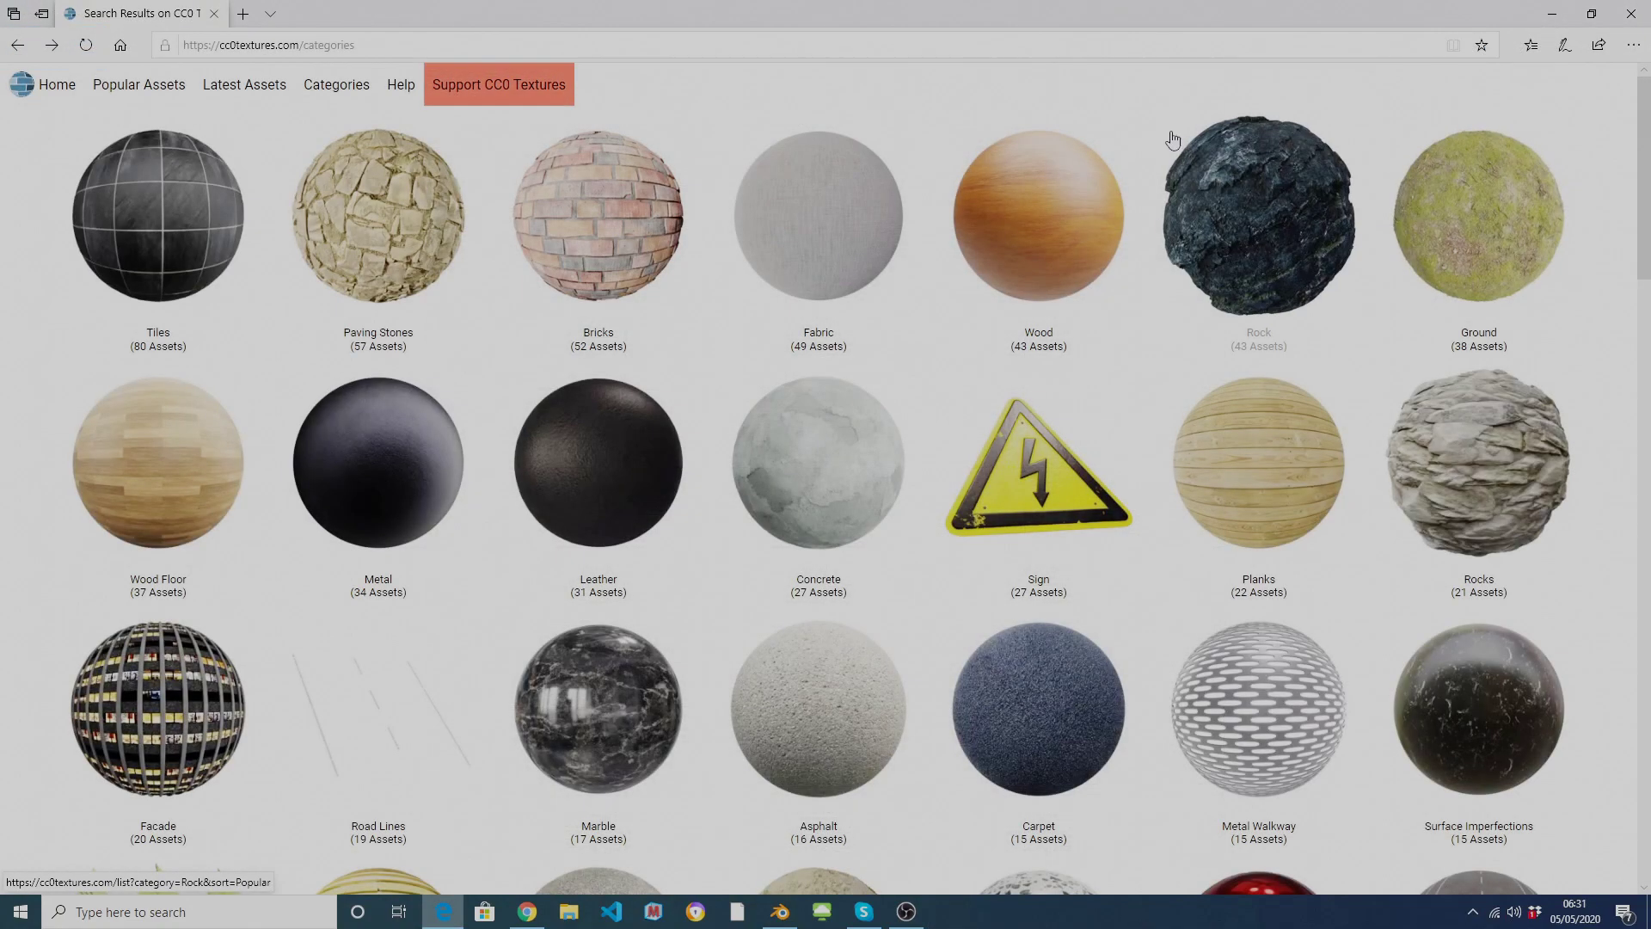
Step: Open the Chip category and the yellow Chip 004 texture page
scroll(1173, 139, down, 7)
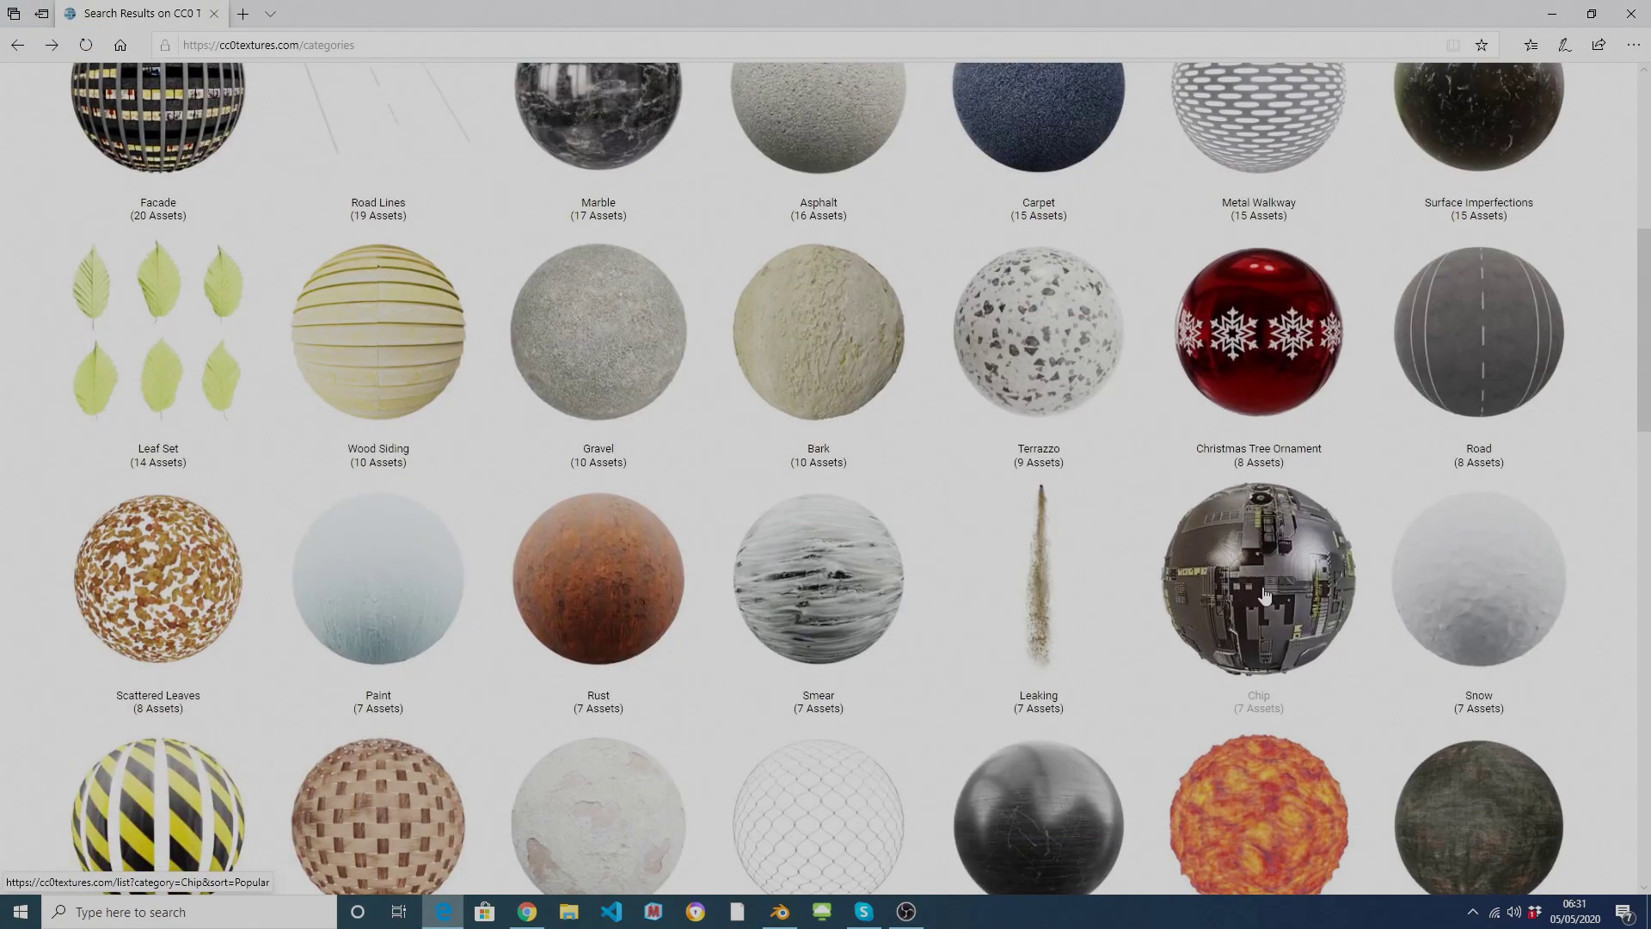
click(1264, 596)
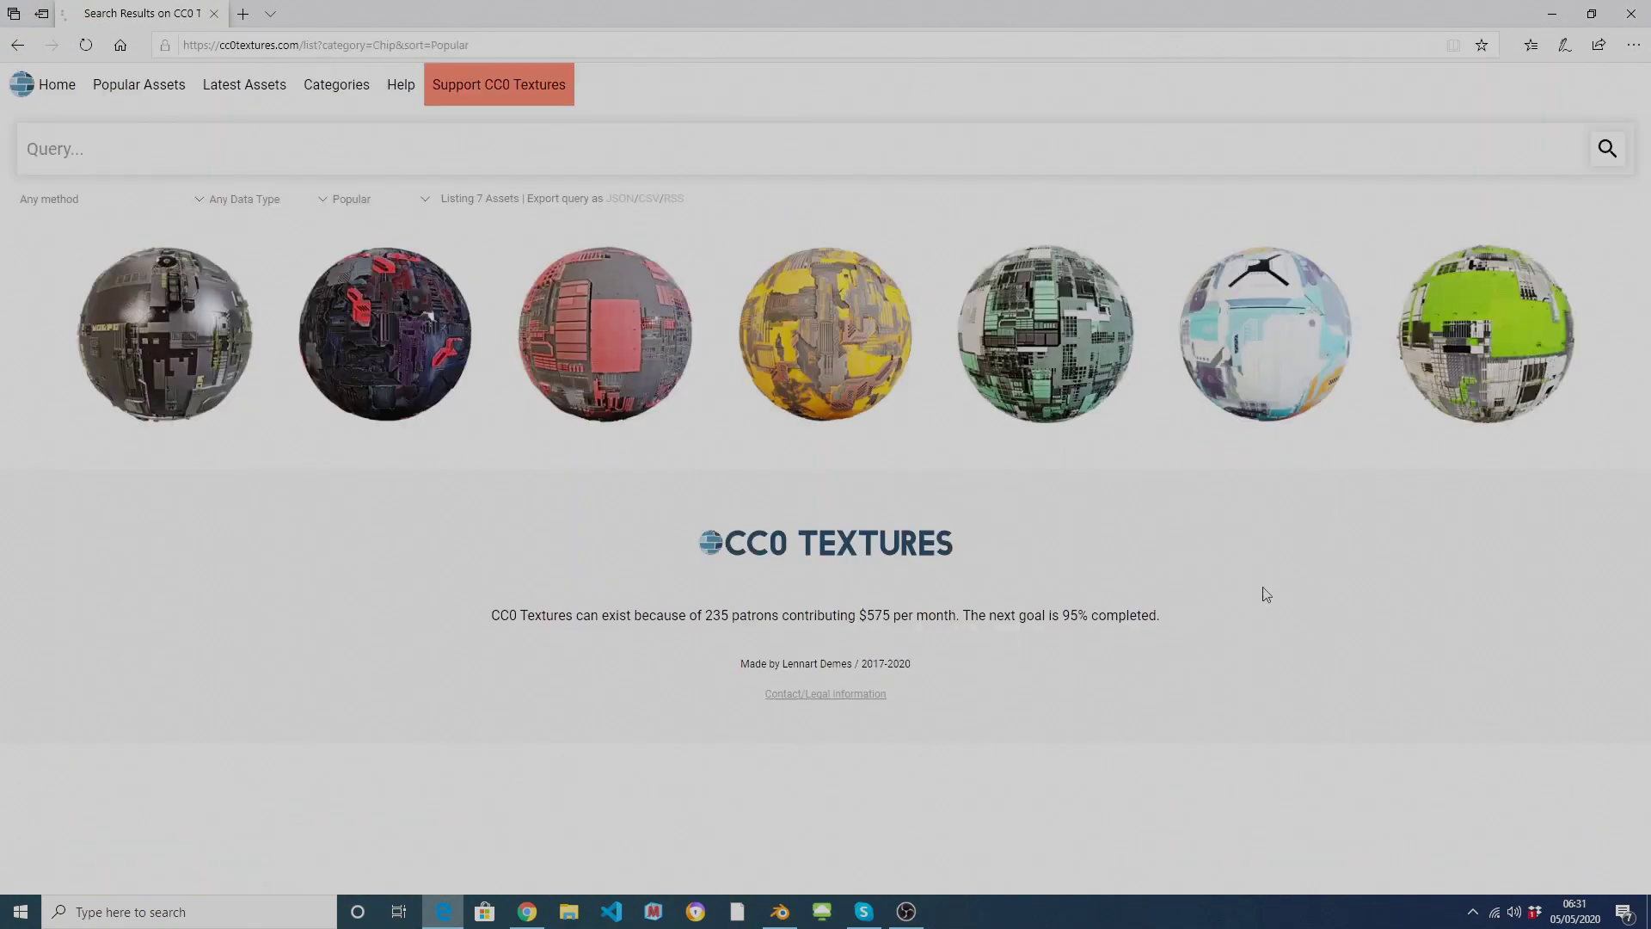
click(847, 325)
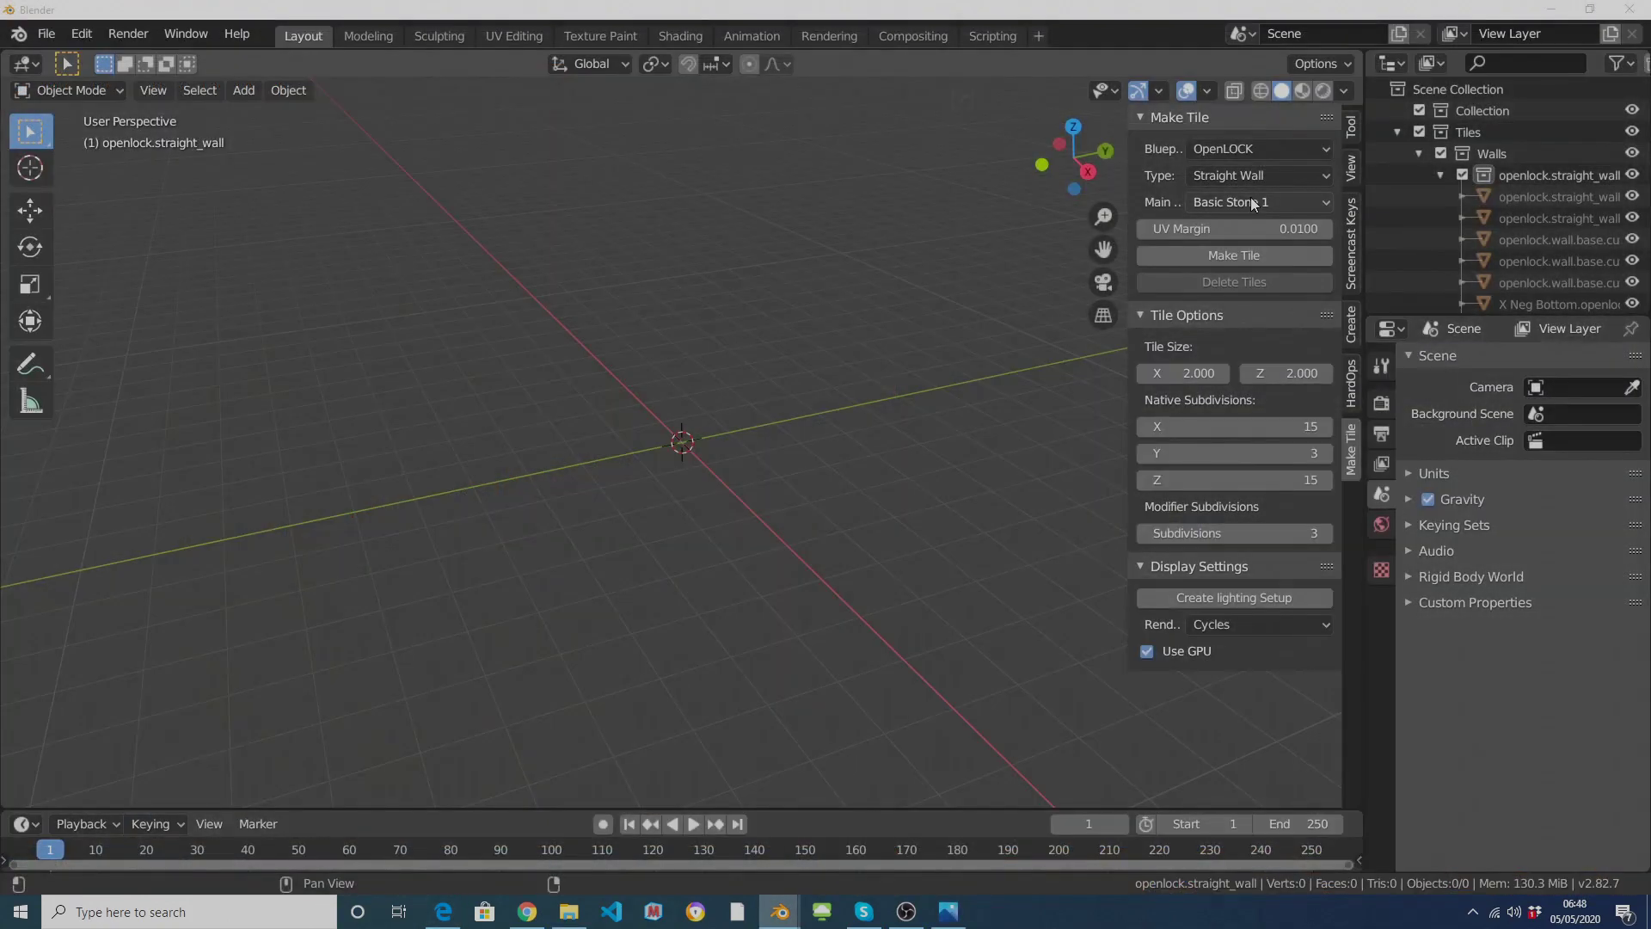
Step: Set Main material to Custom Image and make the straight wall tile
click(1252, 202)
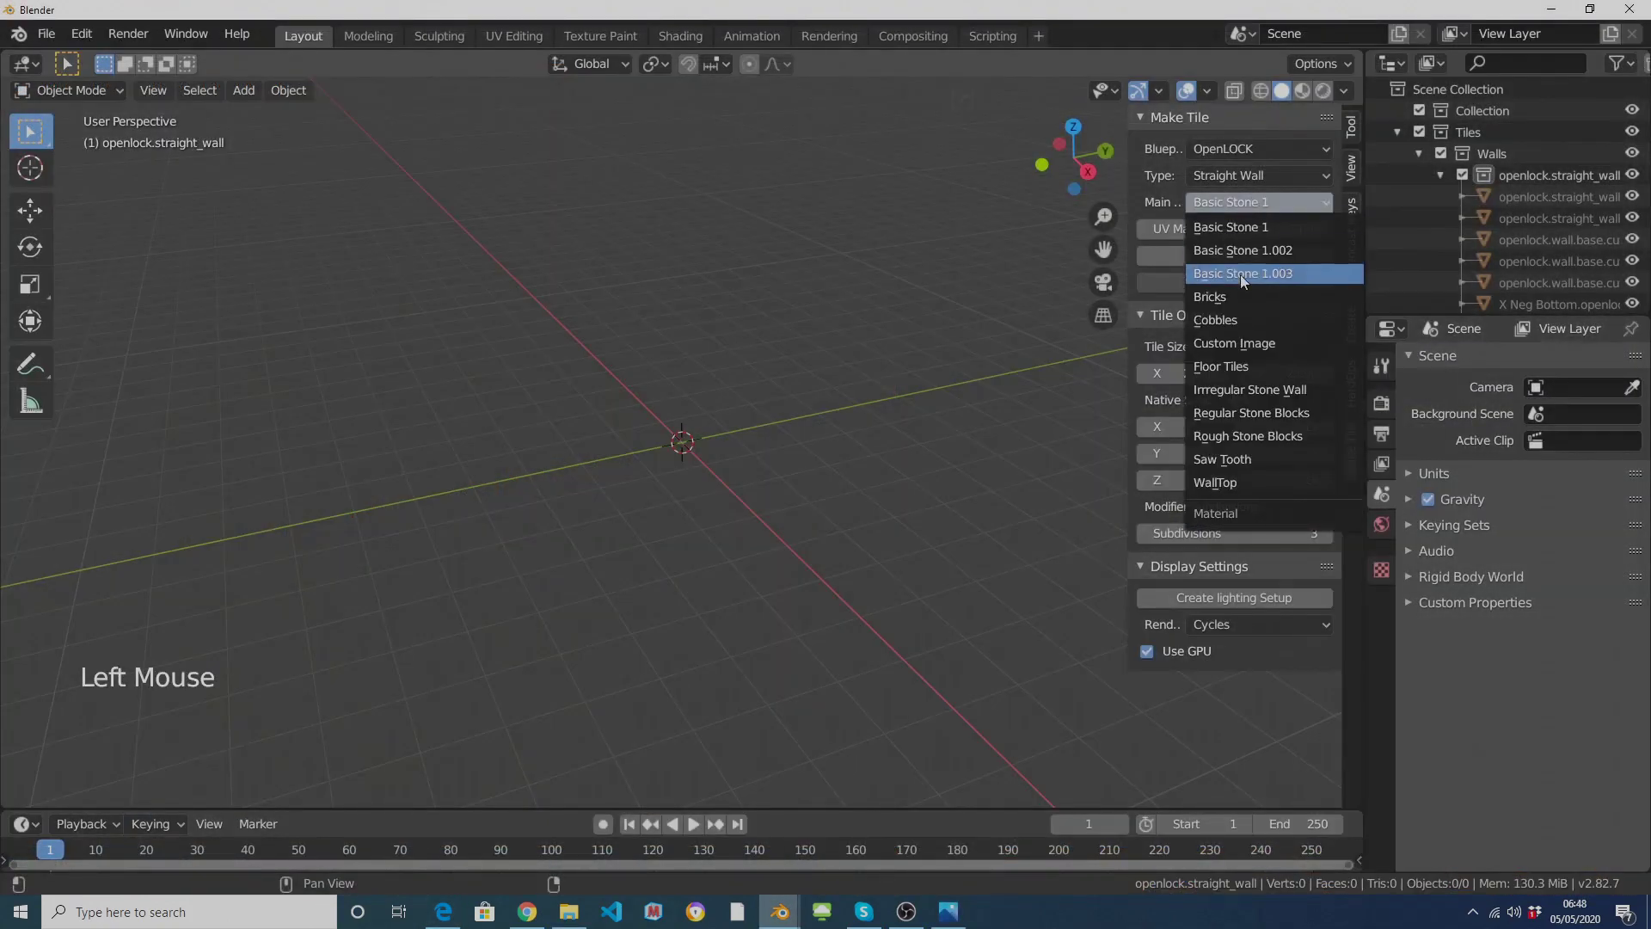
click(1238, 343)
click(1240, 258)
Step: Make a Rectangular Floor tile and move it along Y to -2.075 m
click(1241, 176)
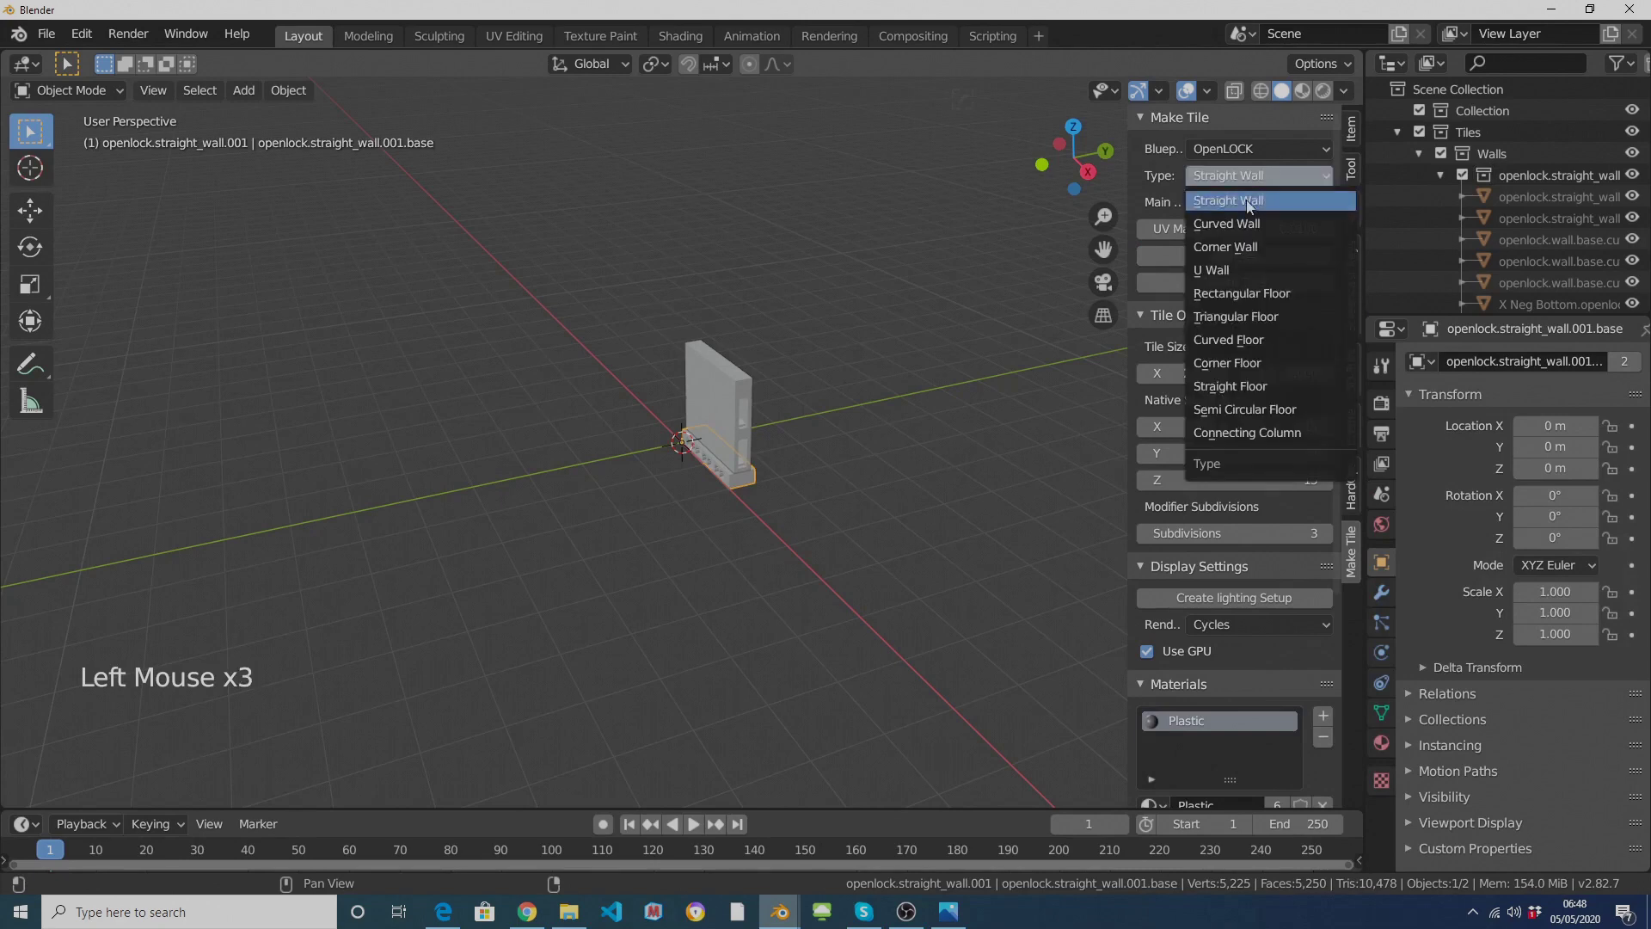
click(1267, 294)
click(1261, 255)
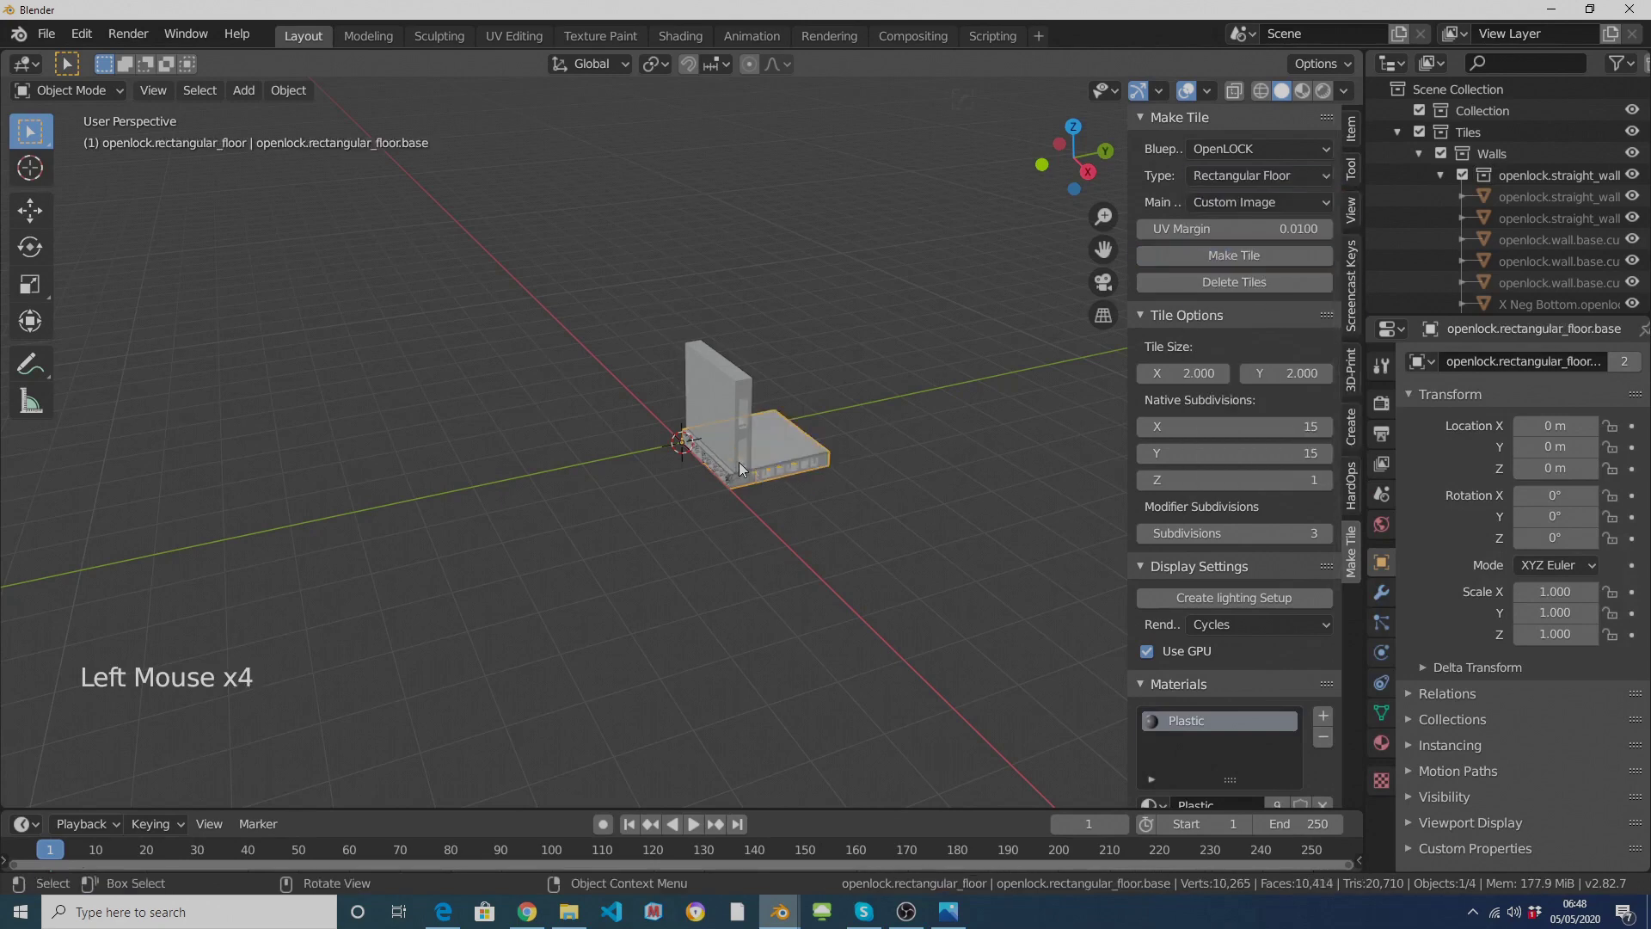
key(g)
key(y)
click(617, 505)
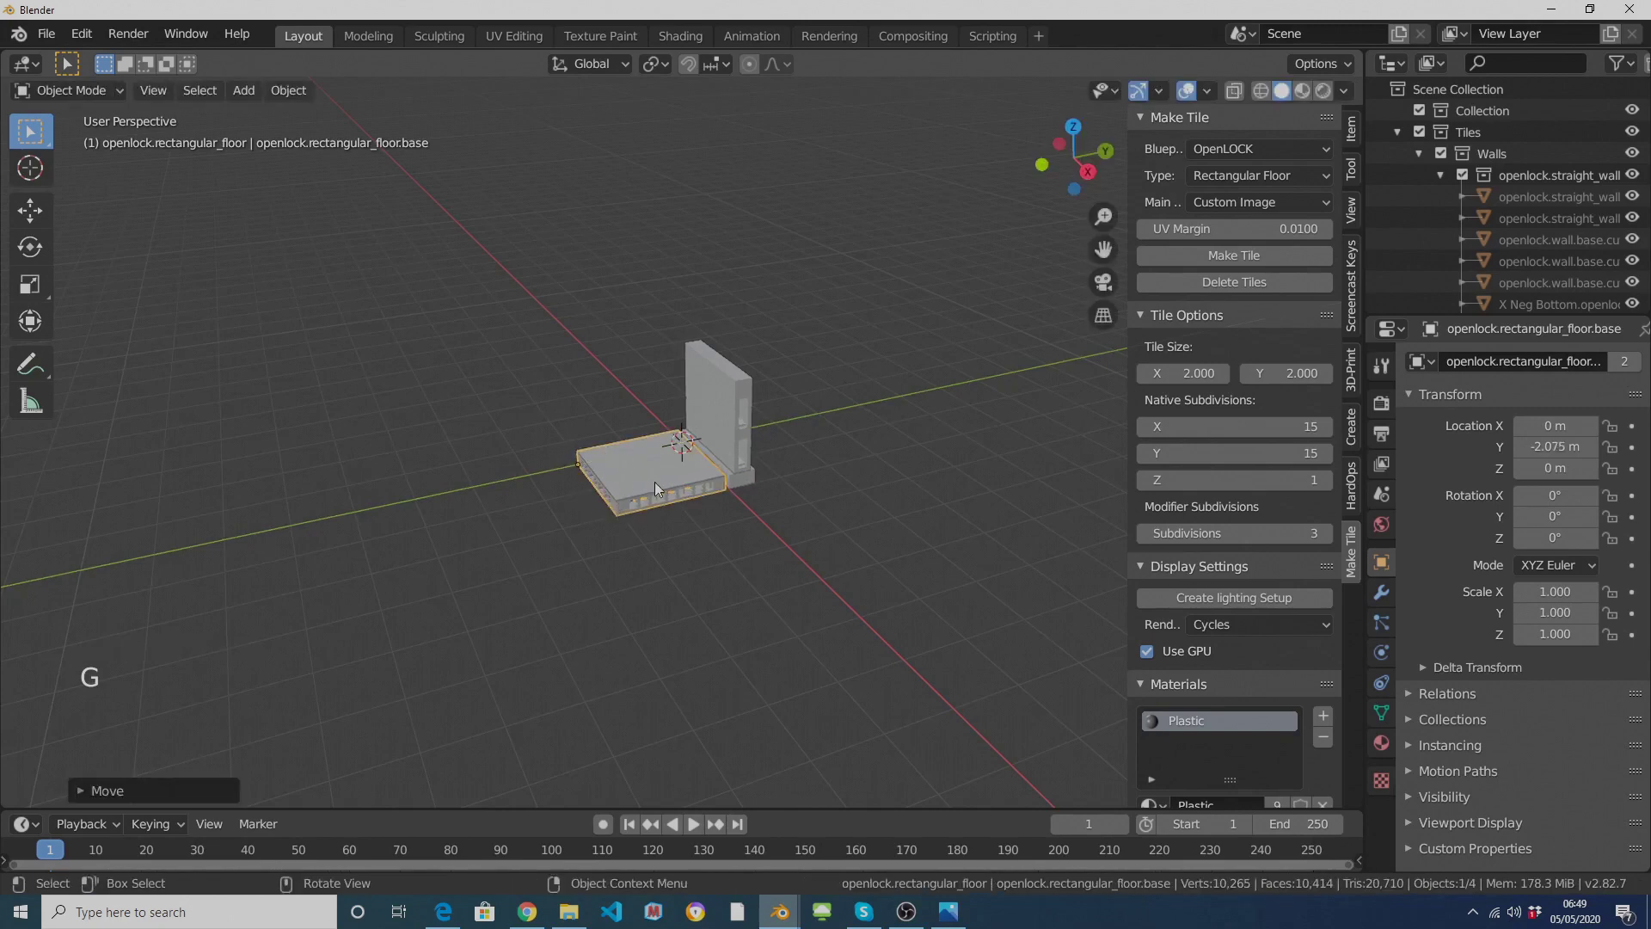
Step: Switch the render engine to Eevee and zoom in on the floor tile
click(1270, 616)
click(1256, 678)
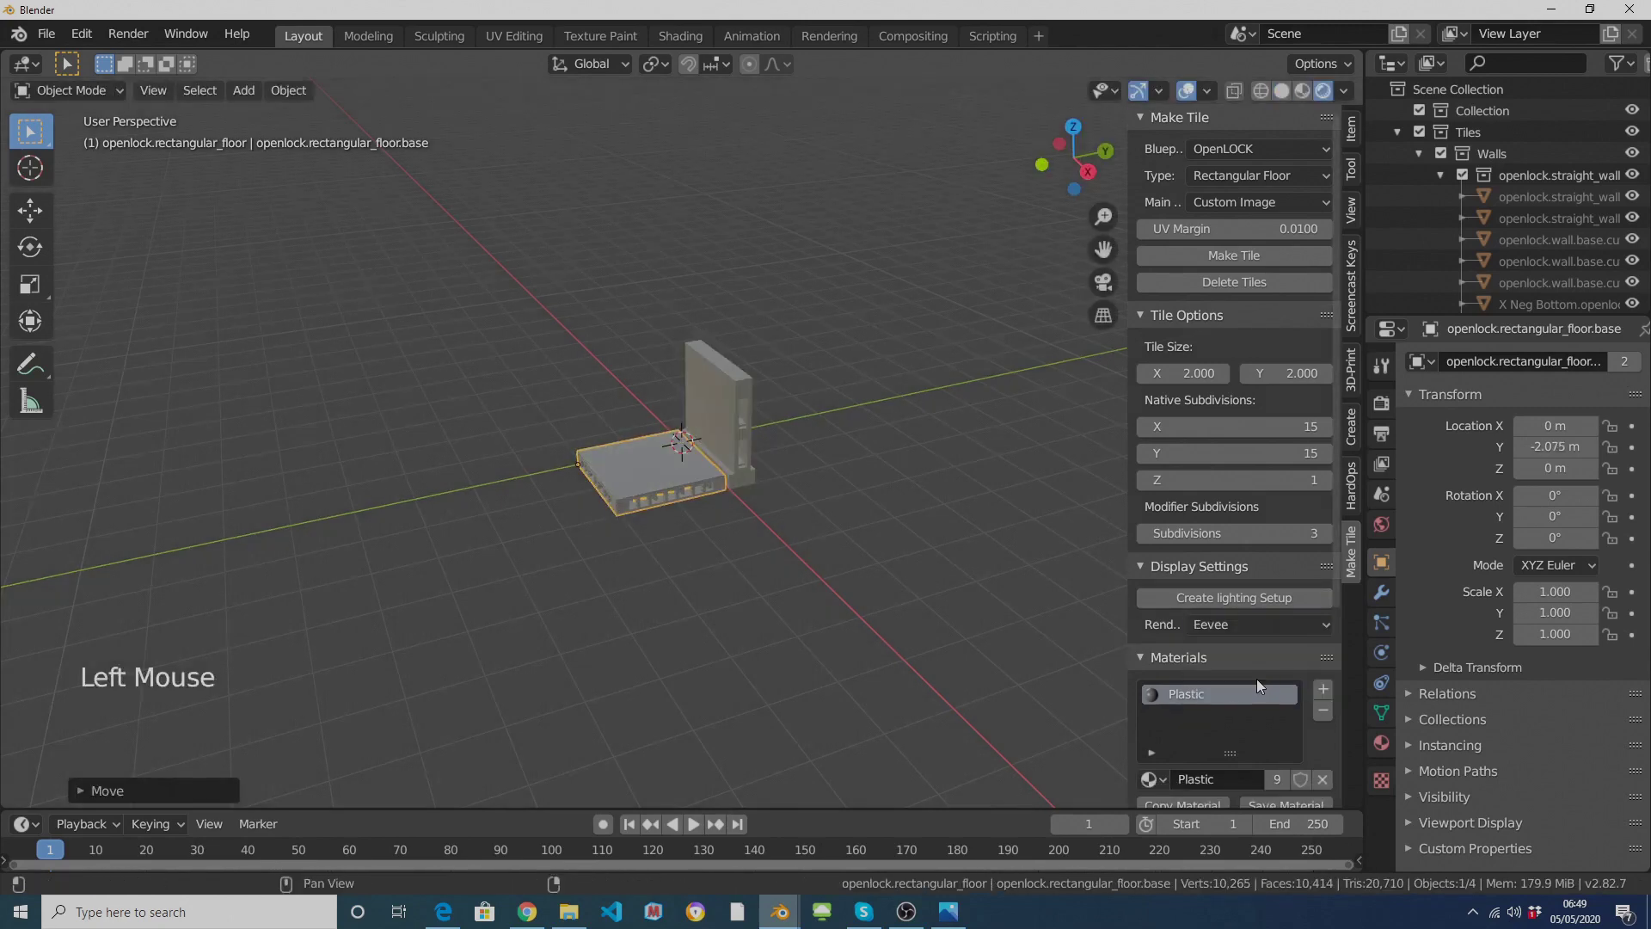
scroll(857, 557, up, 1)
scroll(858, 556, up, 3)
middle_drag(825, 577, 893, 579)
click(681, 486)
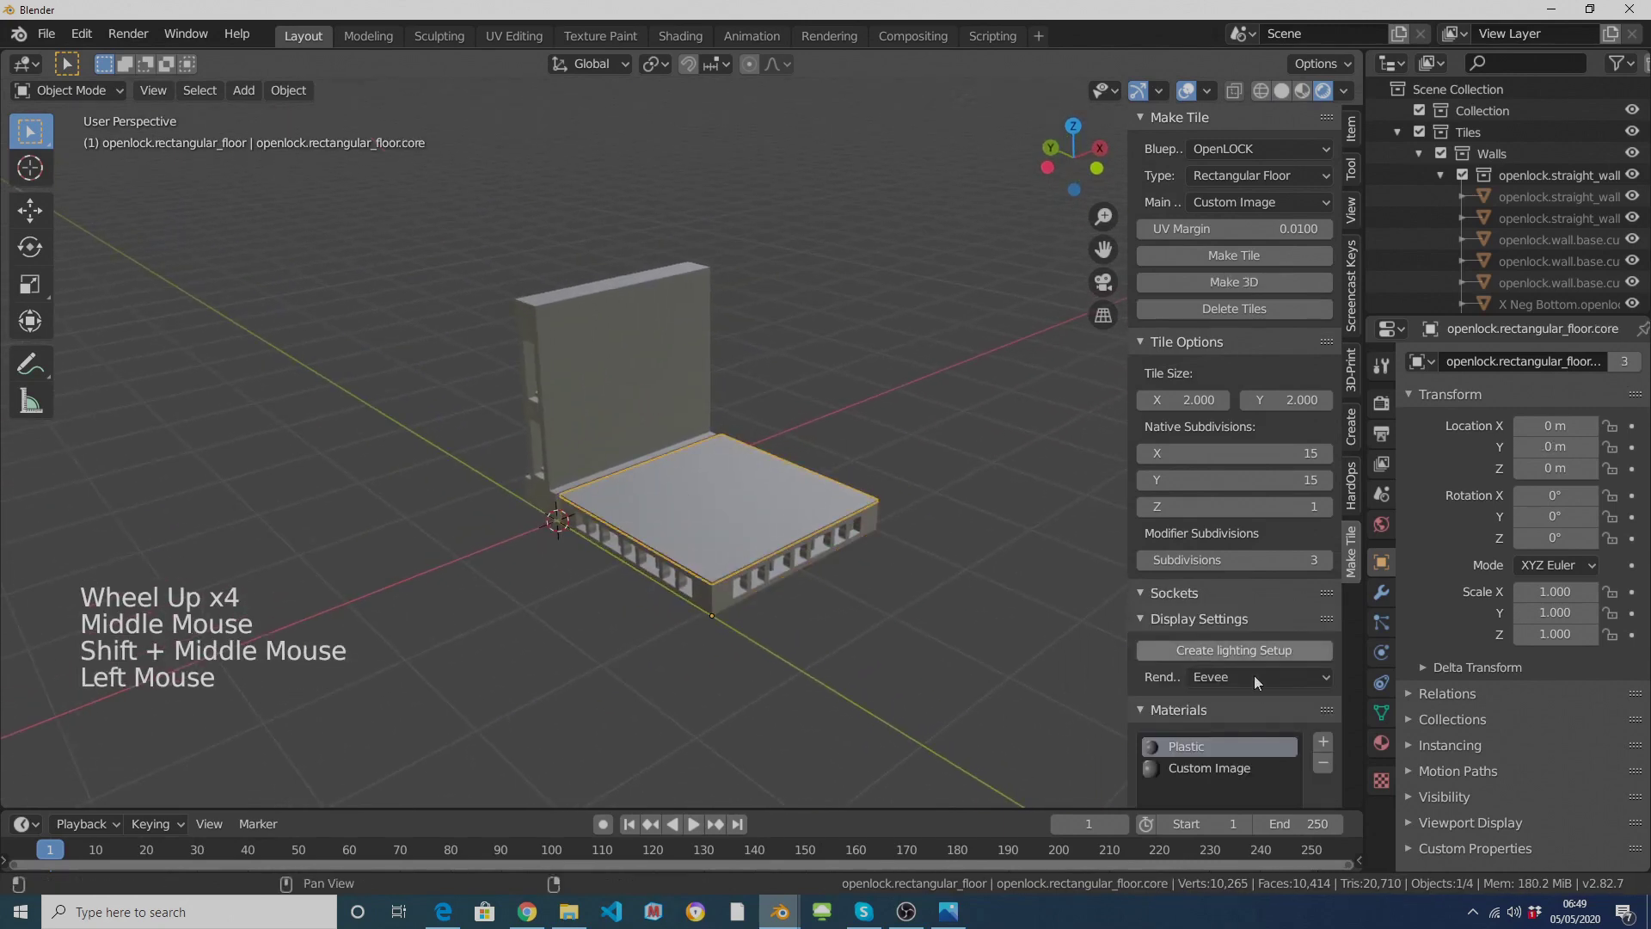
scroll(1316, 694, down, 4)
scroll(1317, 695, down, 3)
click(1195, 526)
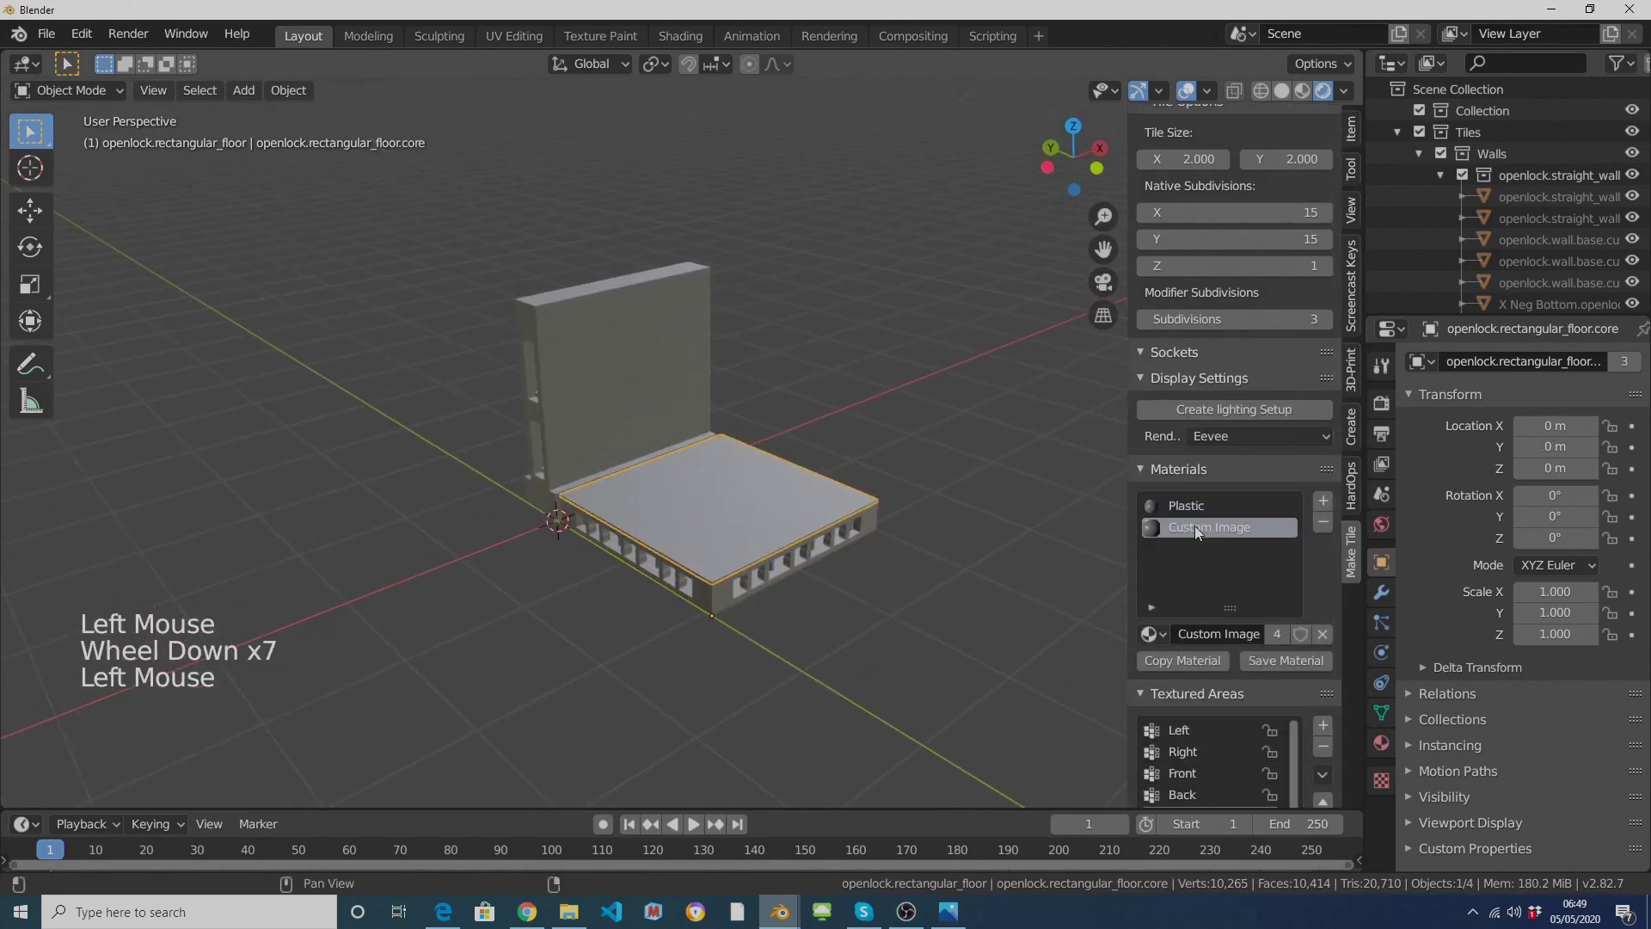
click(1183, 666)
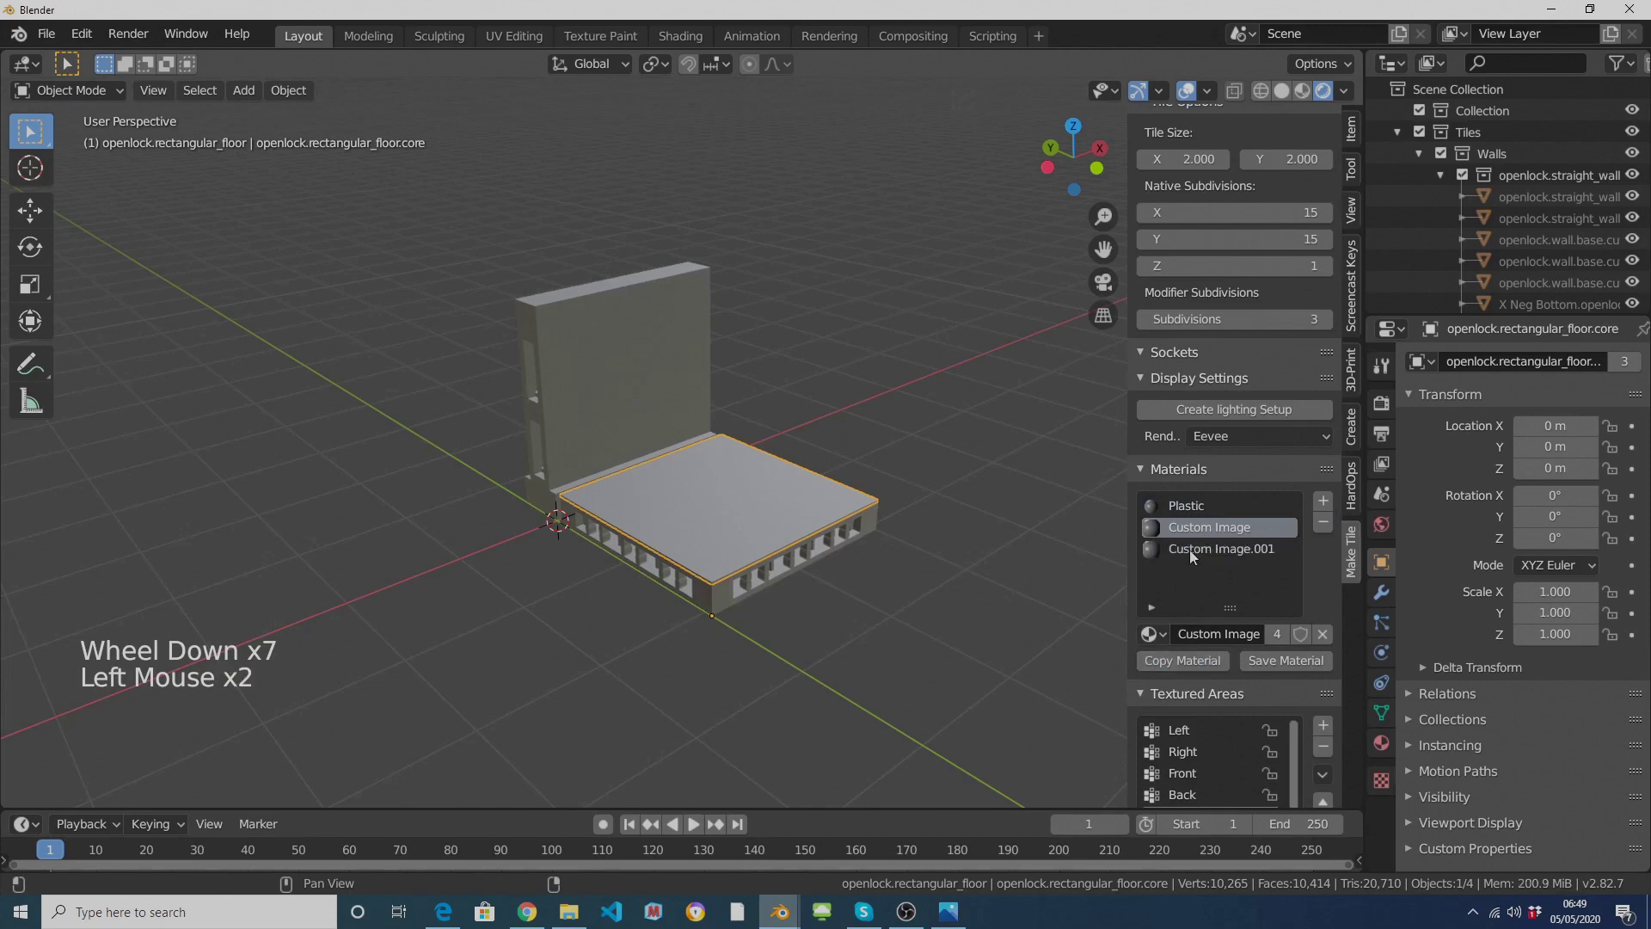
click(1152, 636)
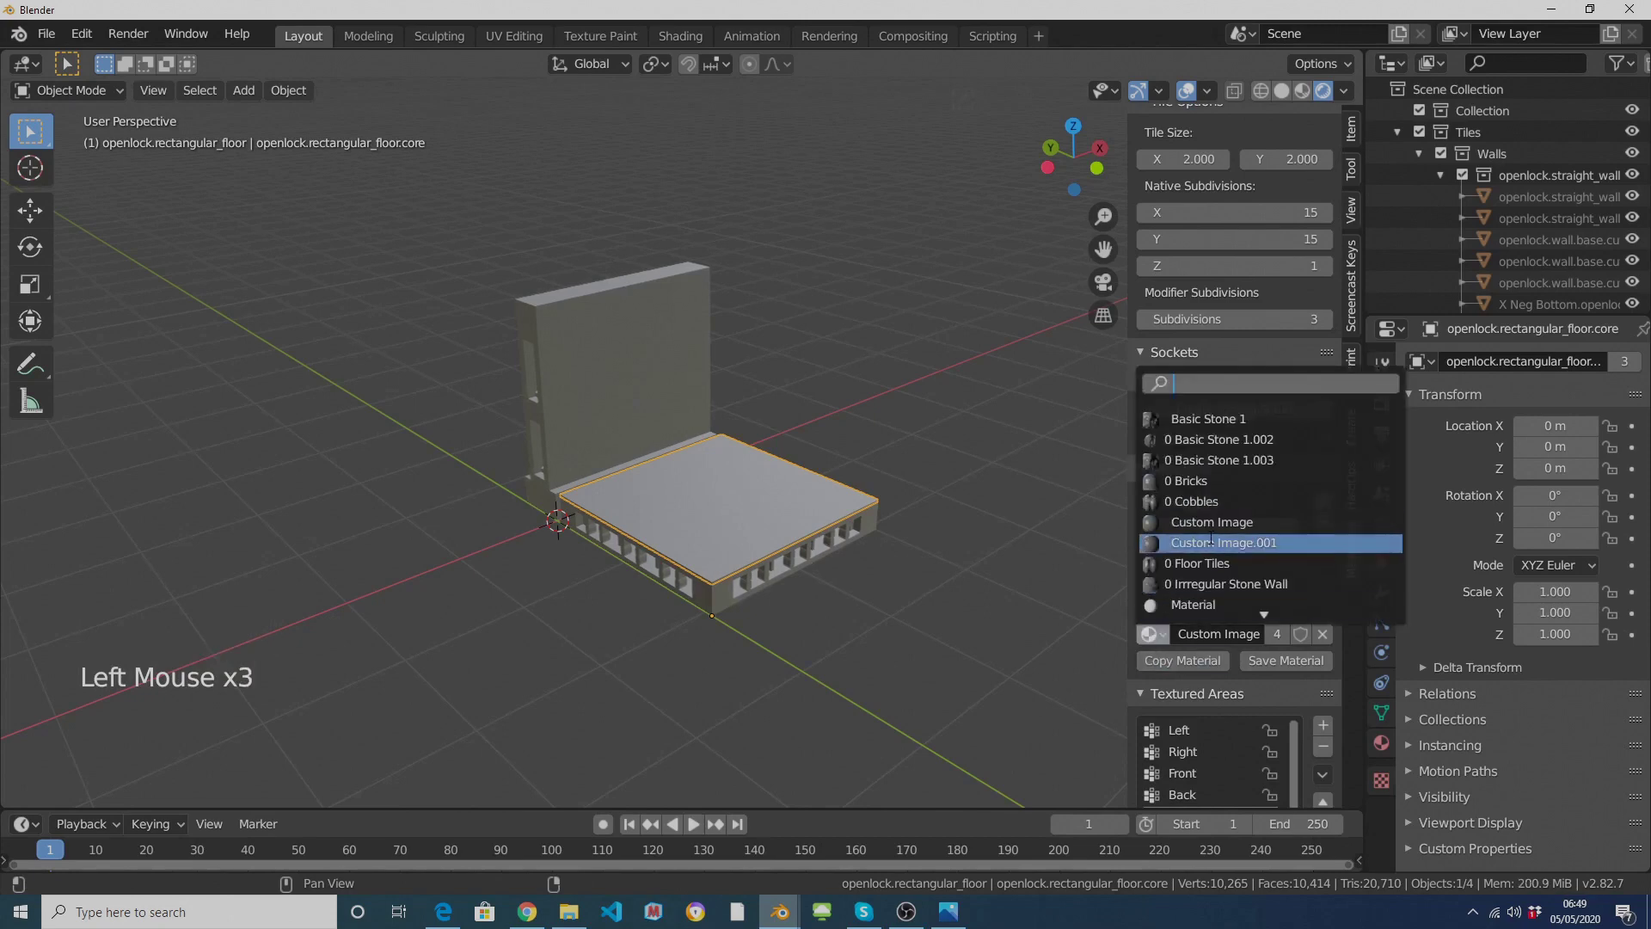
click(1203, 542)
click(1210, 546)
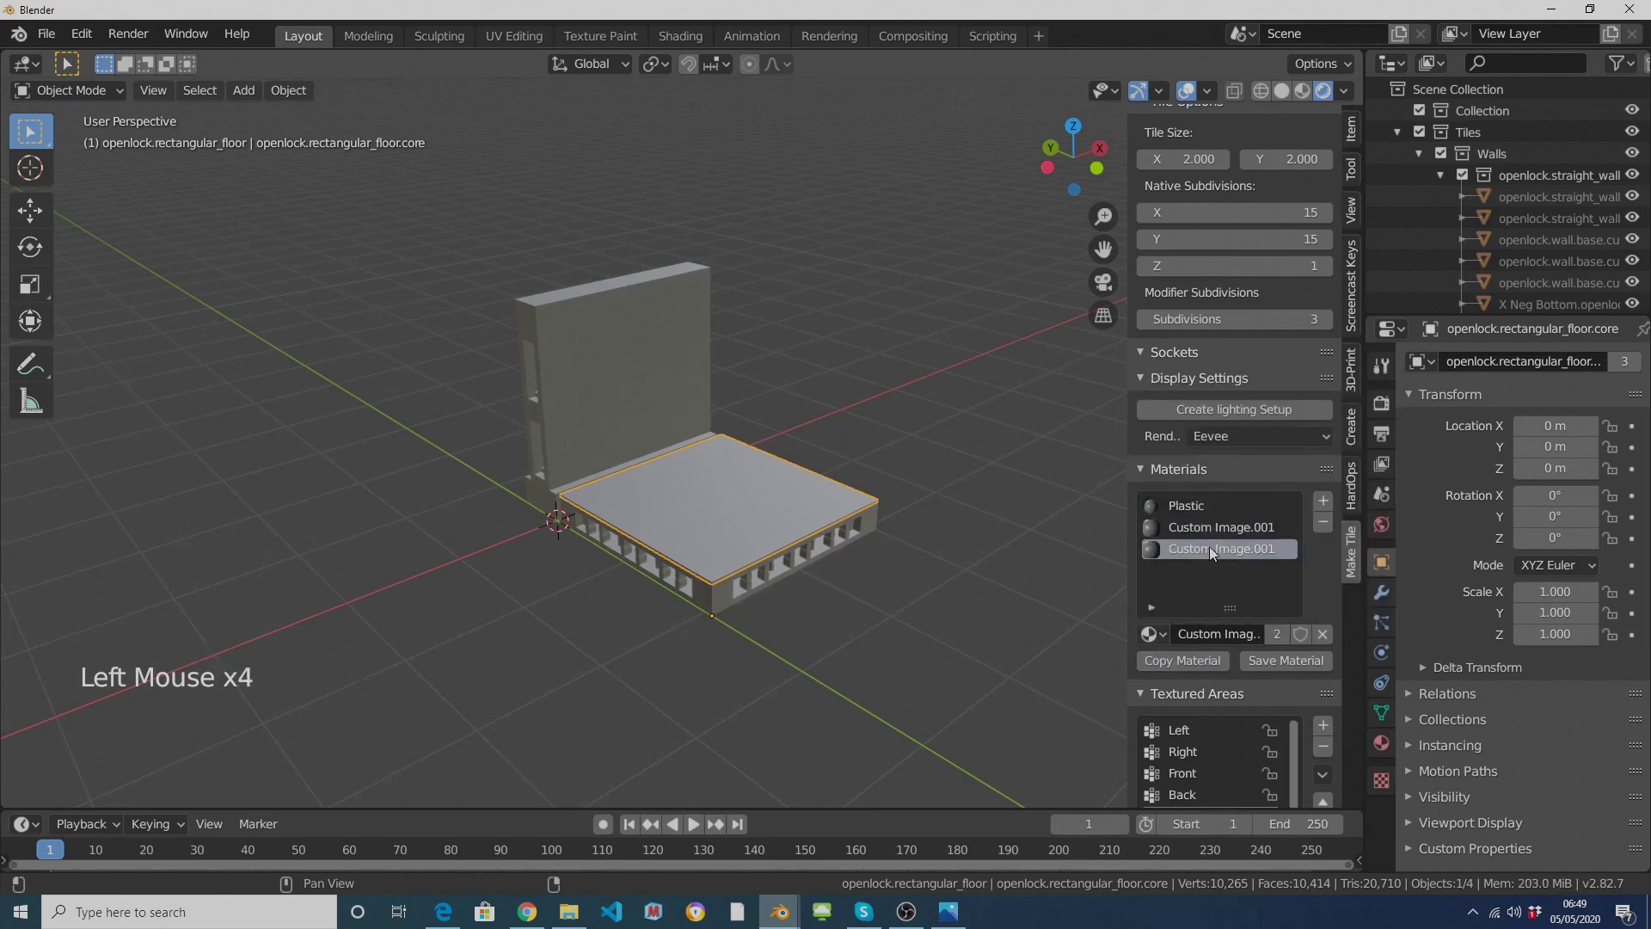
click(1323, 523)
click(670, 402)
click(1204, 646)
drag(1155, 770, 1213, 664)
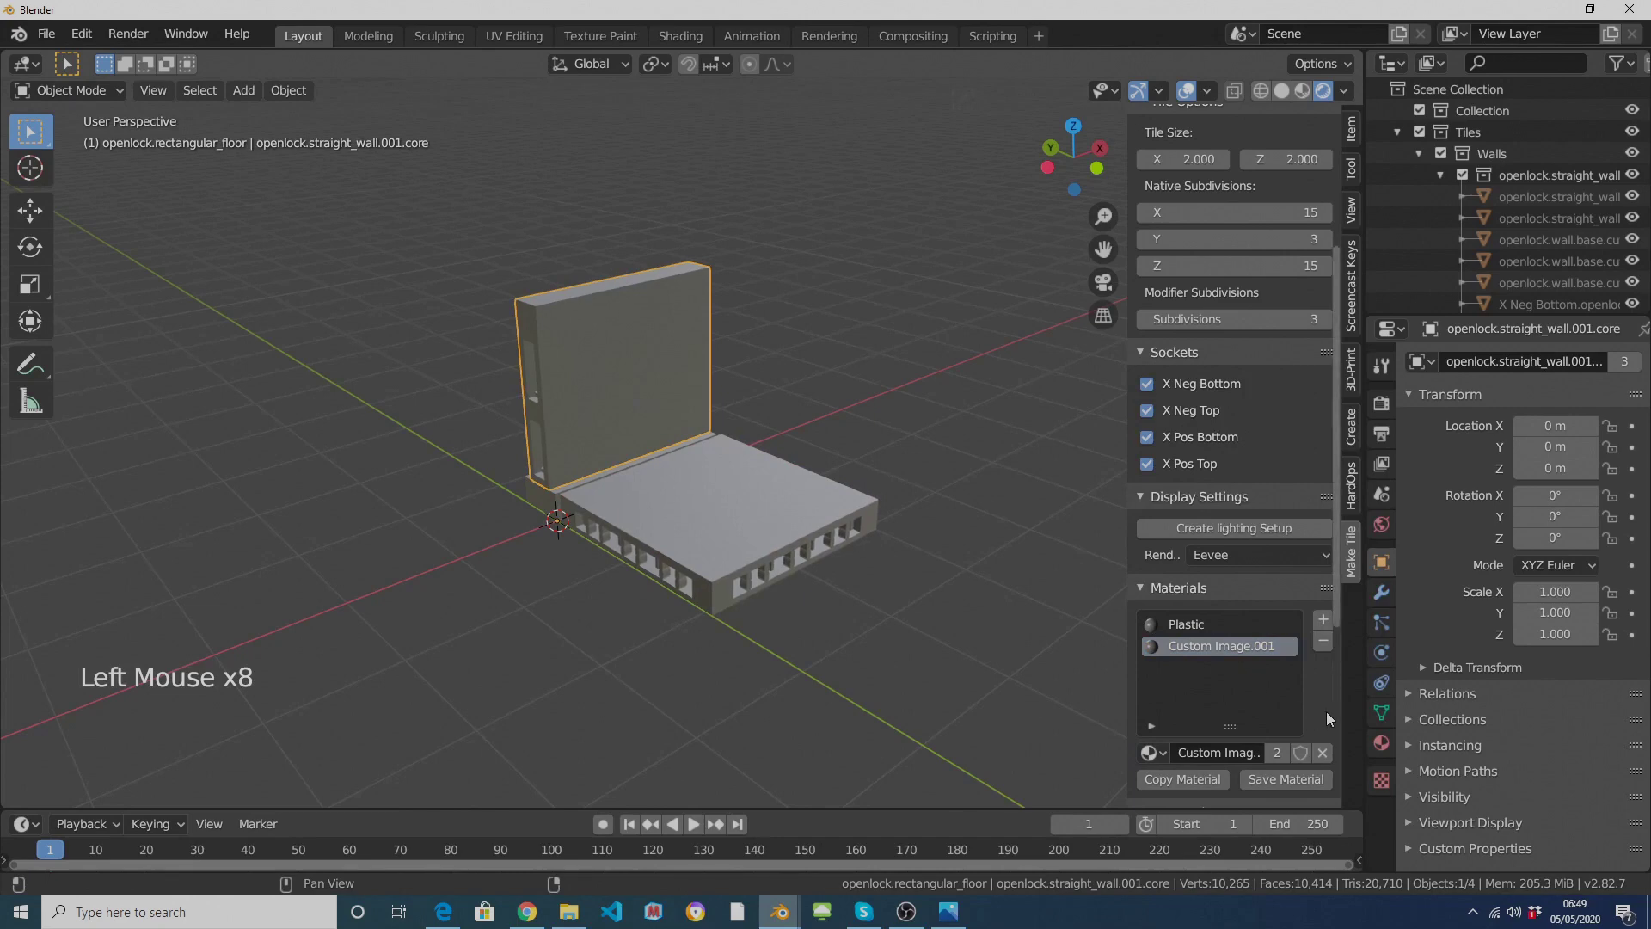
scroll(1327, 711, down, 8)
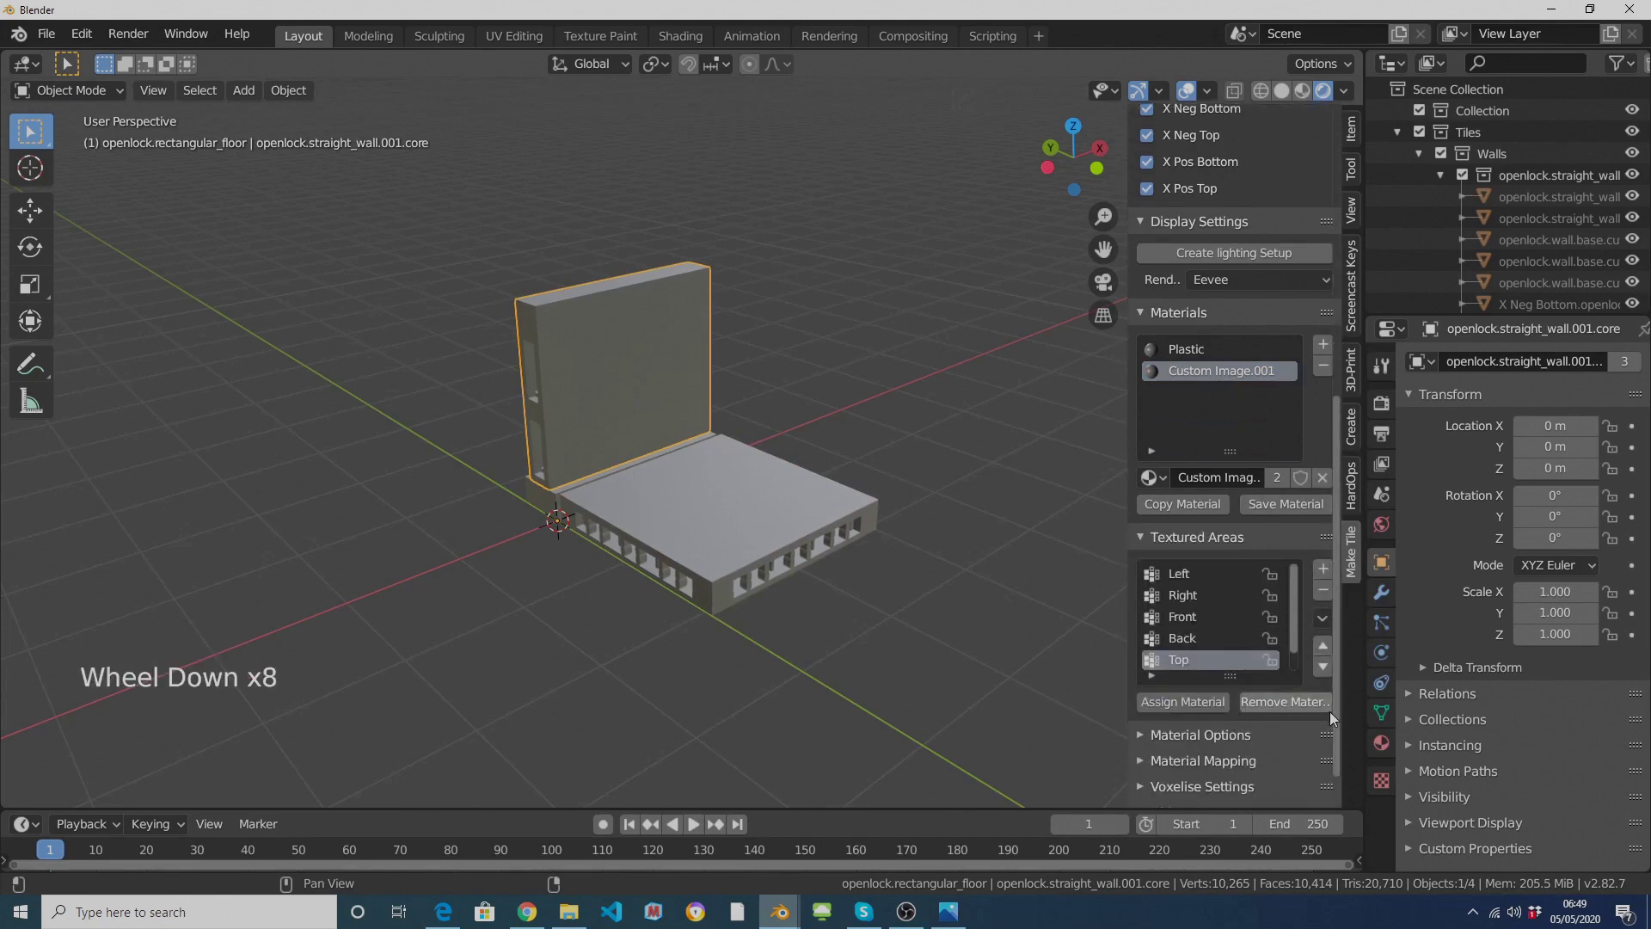
scroll(1330, 712, down, 4)
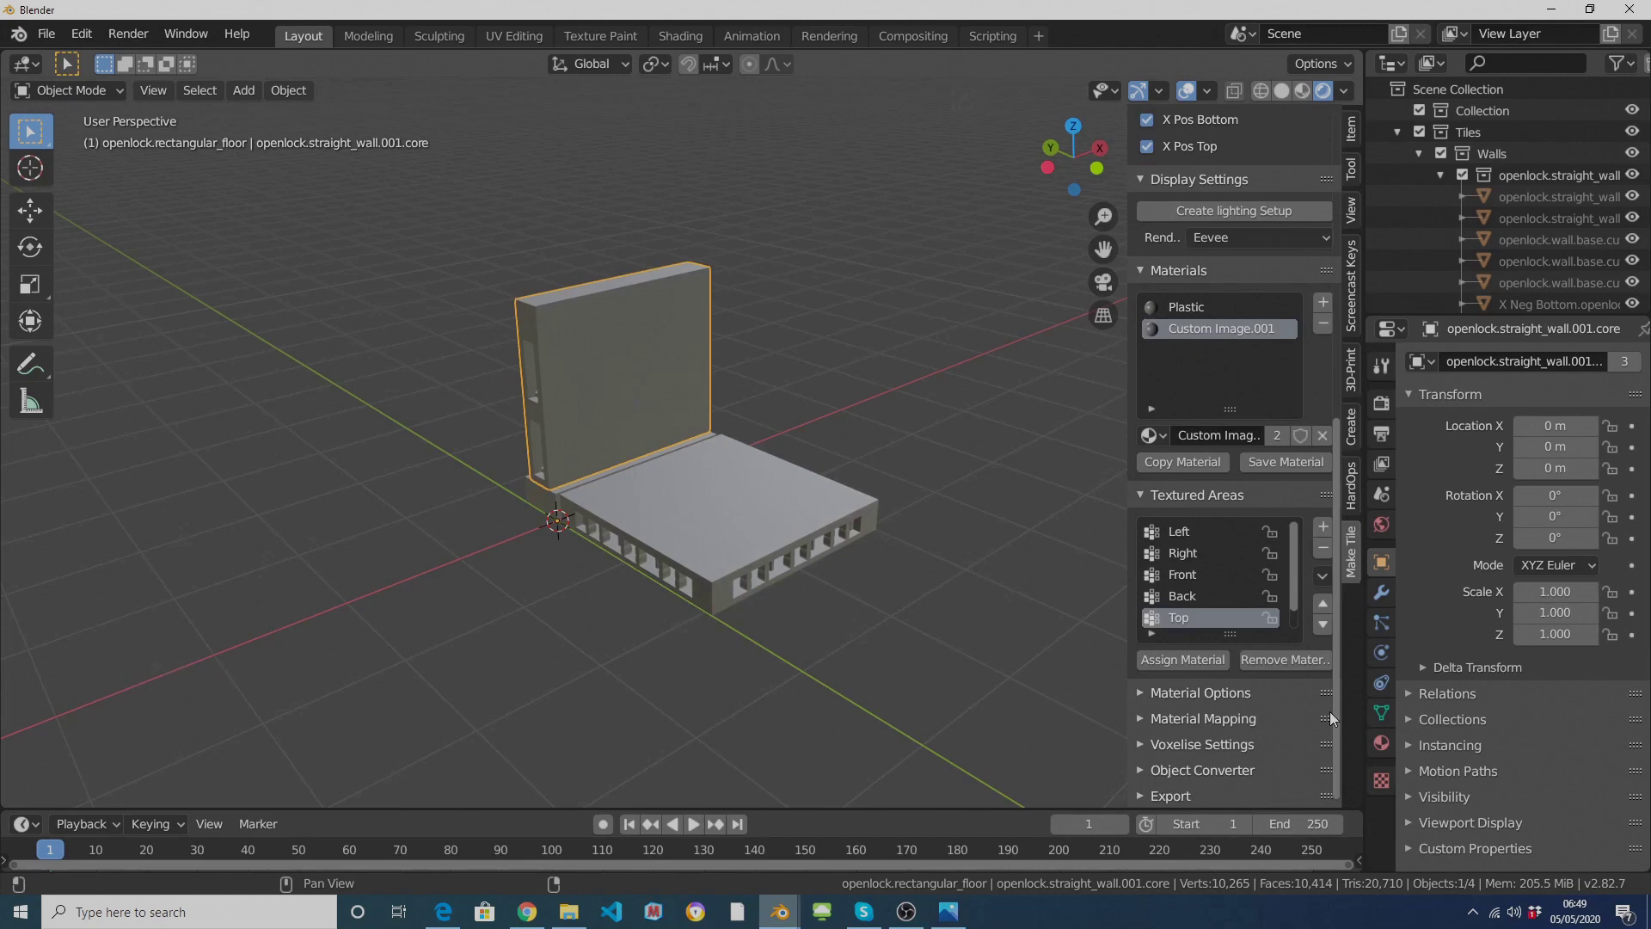
Step: Load Chip004_4K_Displacement.jpg as the tiles' Custom Image texture
click(1140, 694)
scroll(1248, 695, down, 4)
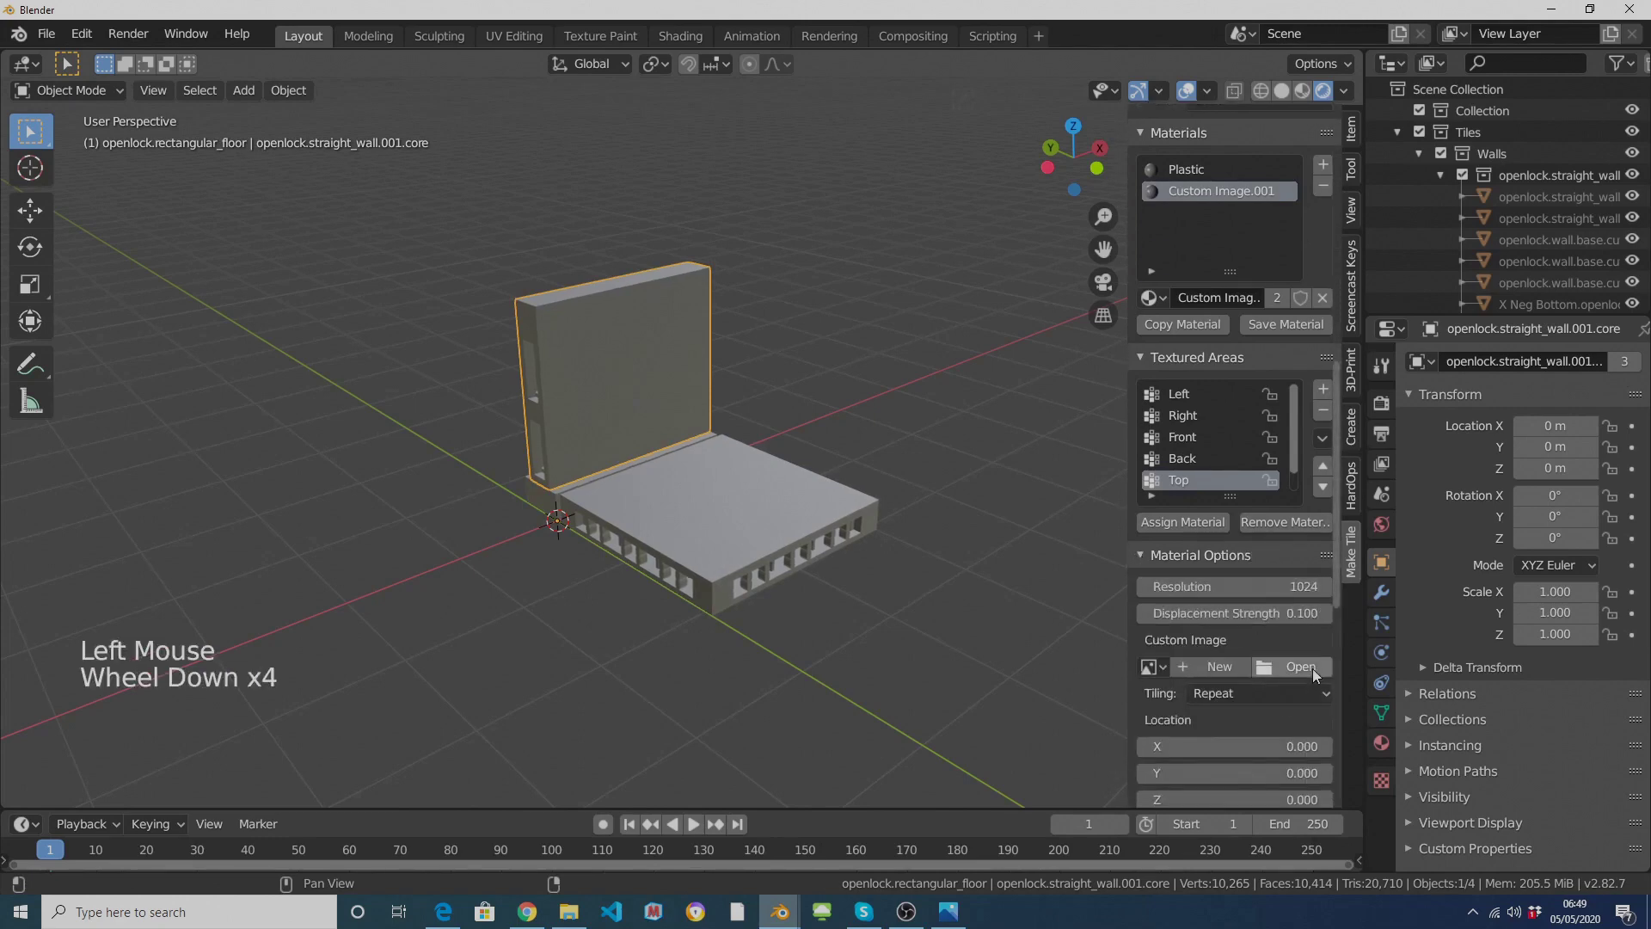
click(1310, 668)
scroll(340, 744, down, 5)
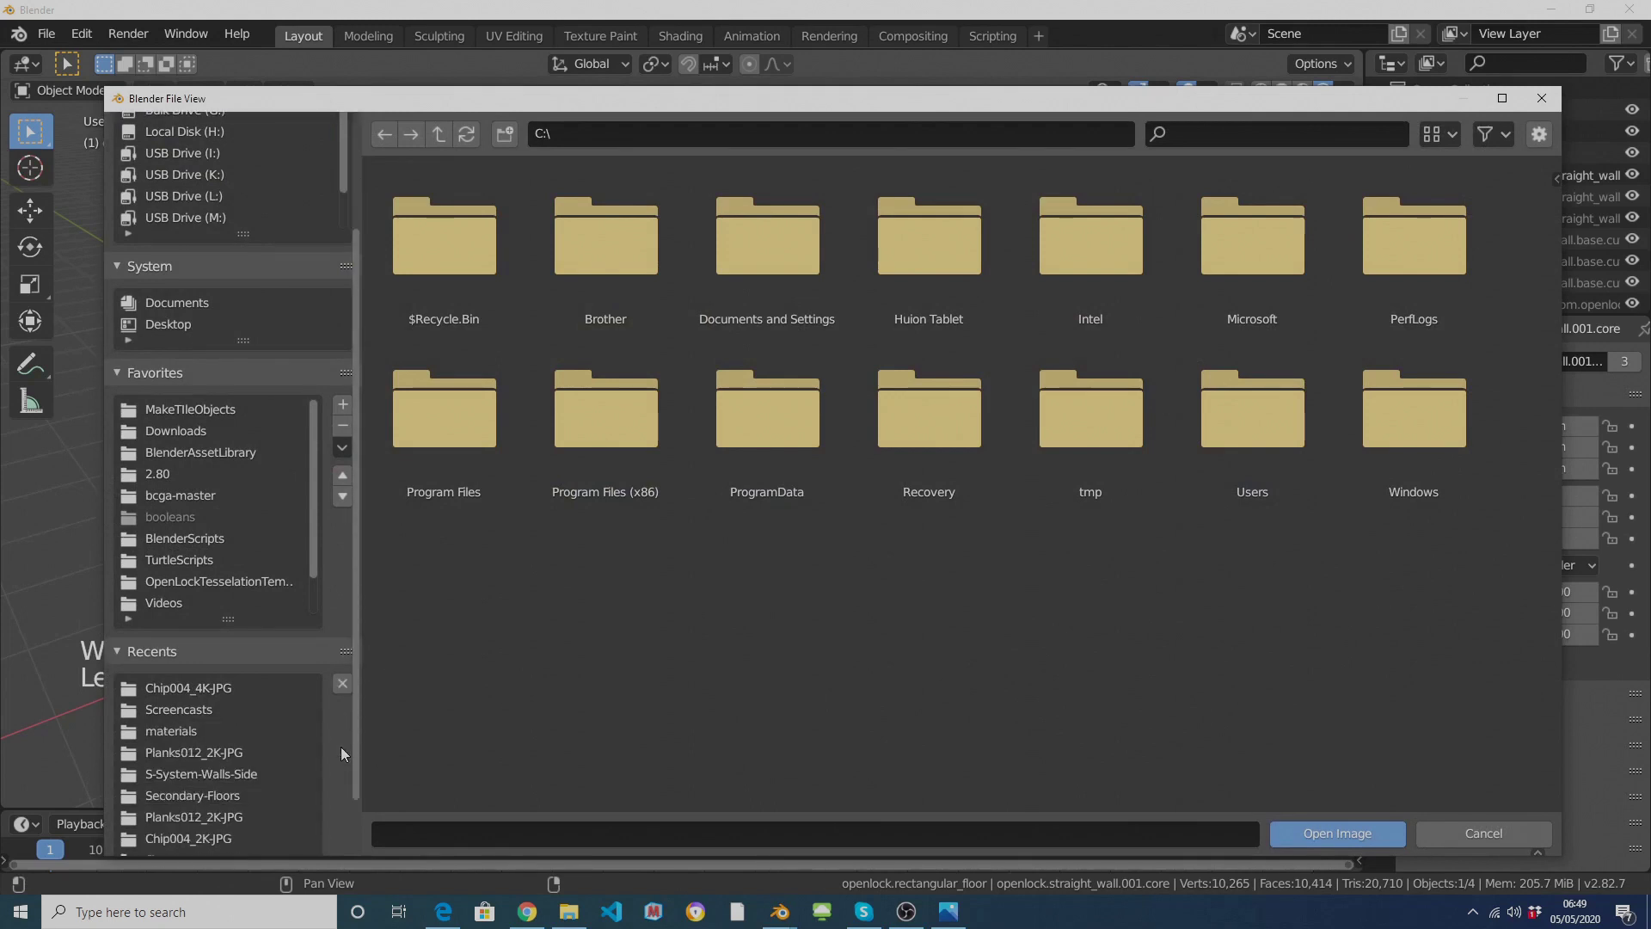
click(186, 629)
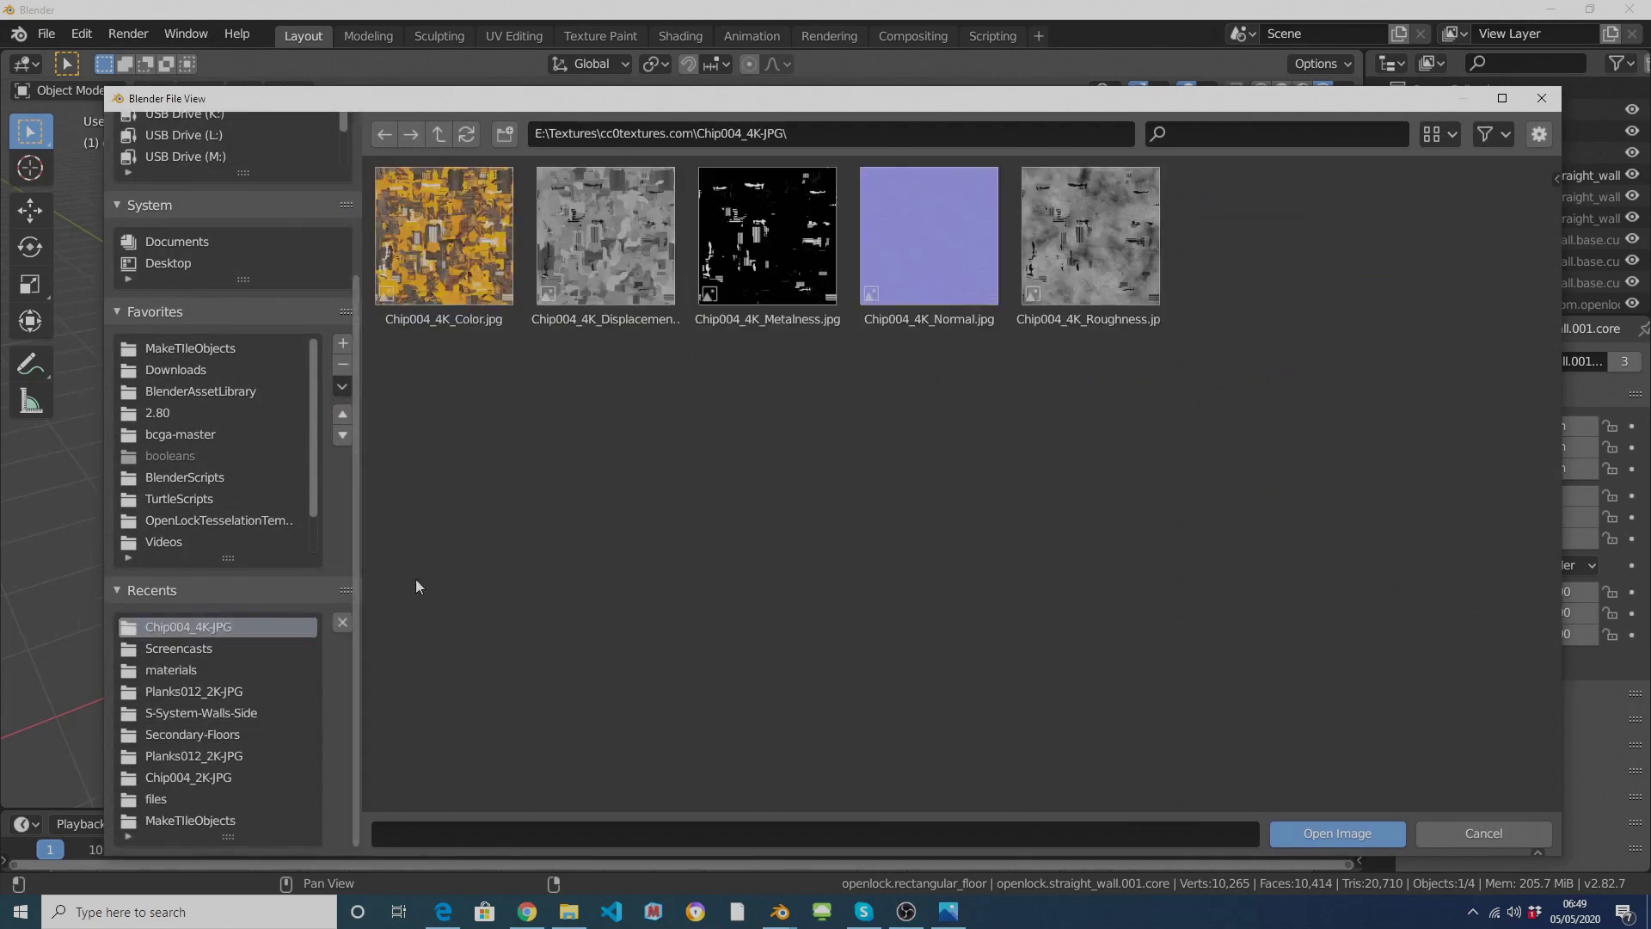
click(605, 288)
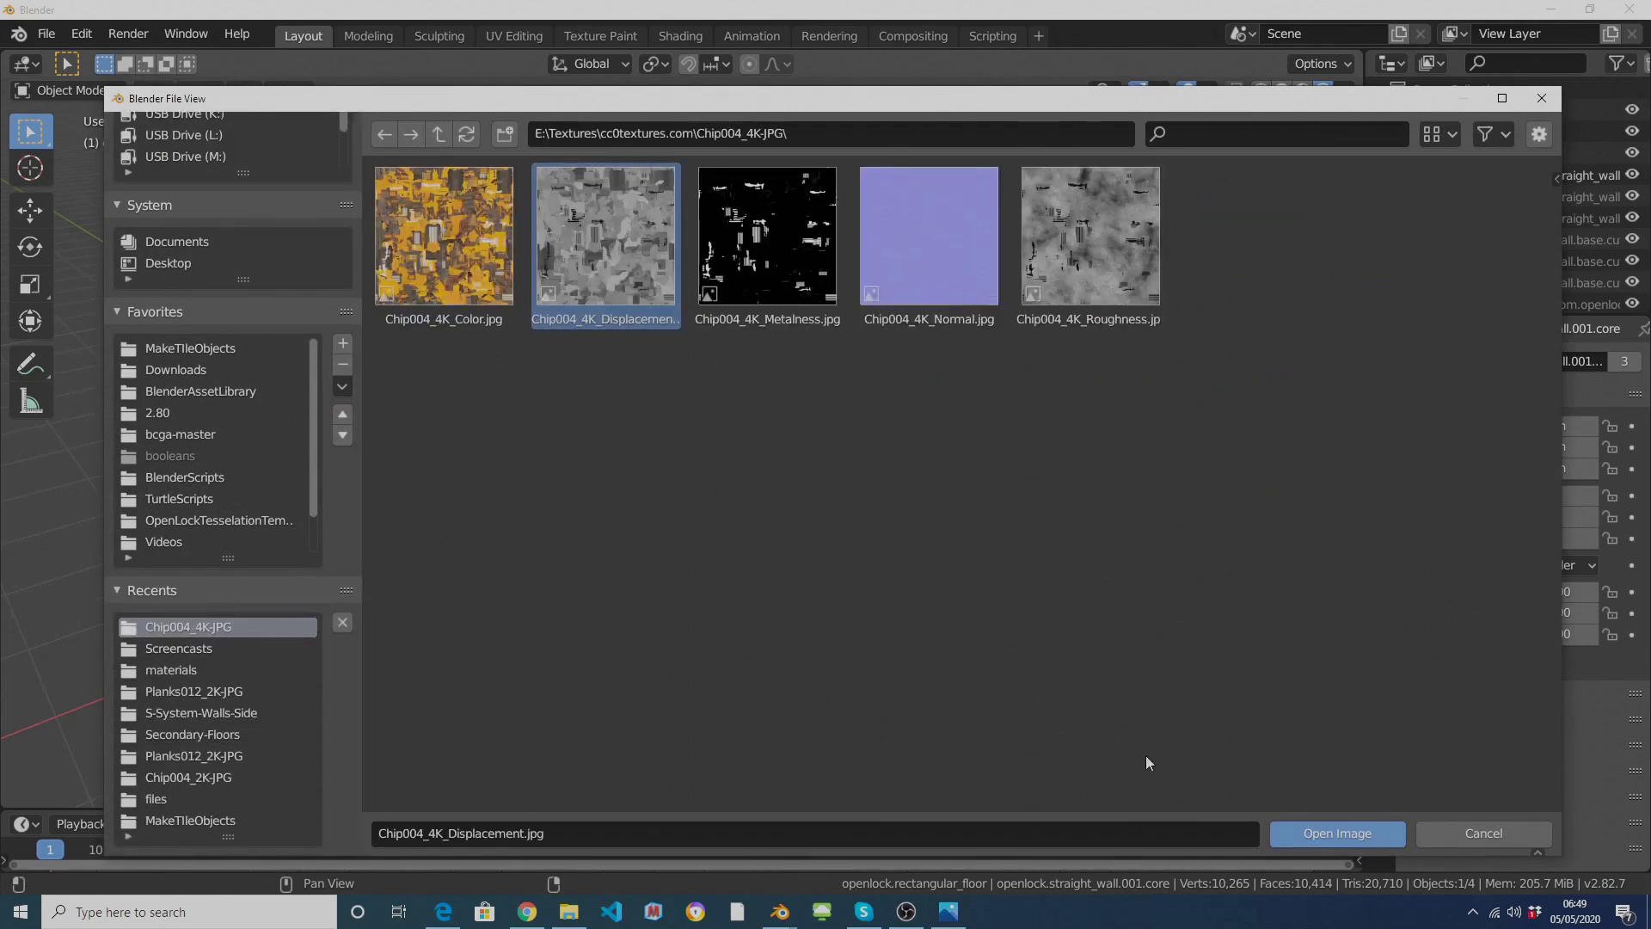
click(1346, 832)
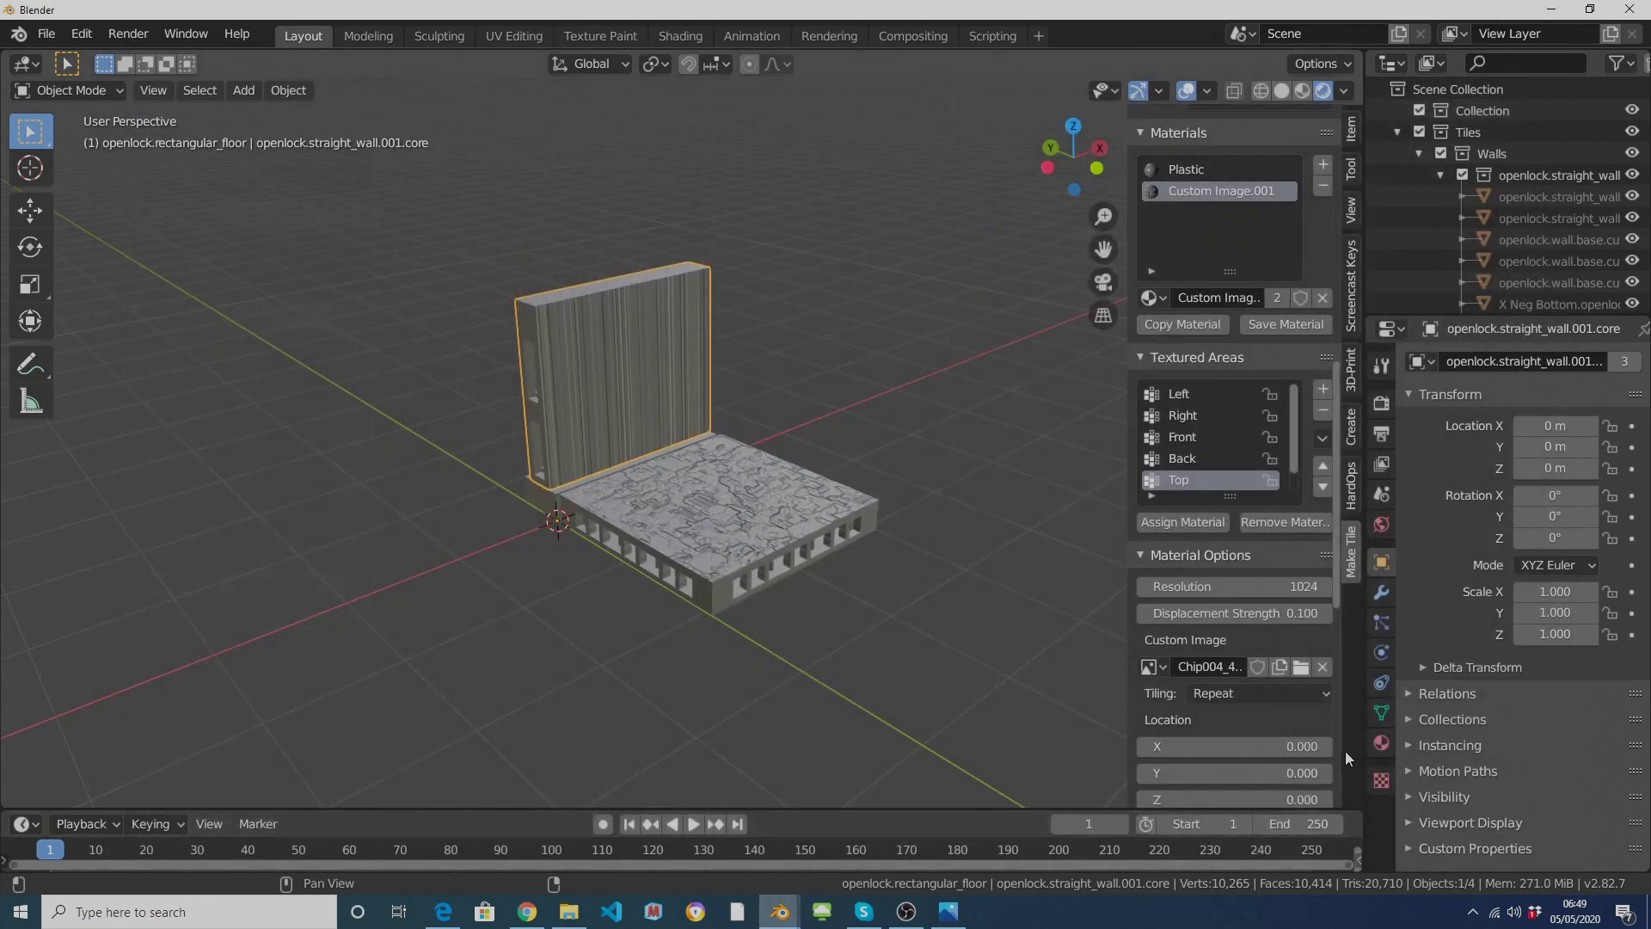
Step: Set the Material Mapping to Triplanar
scroll(1328, 743, down, 18)
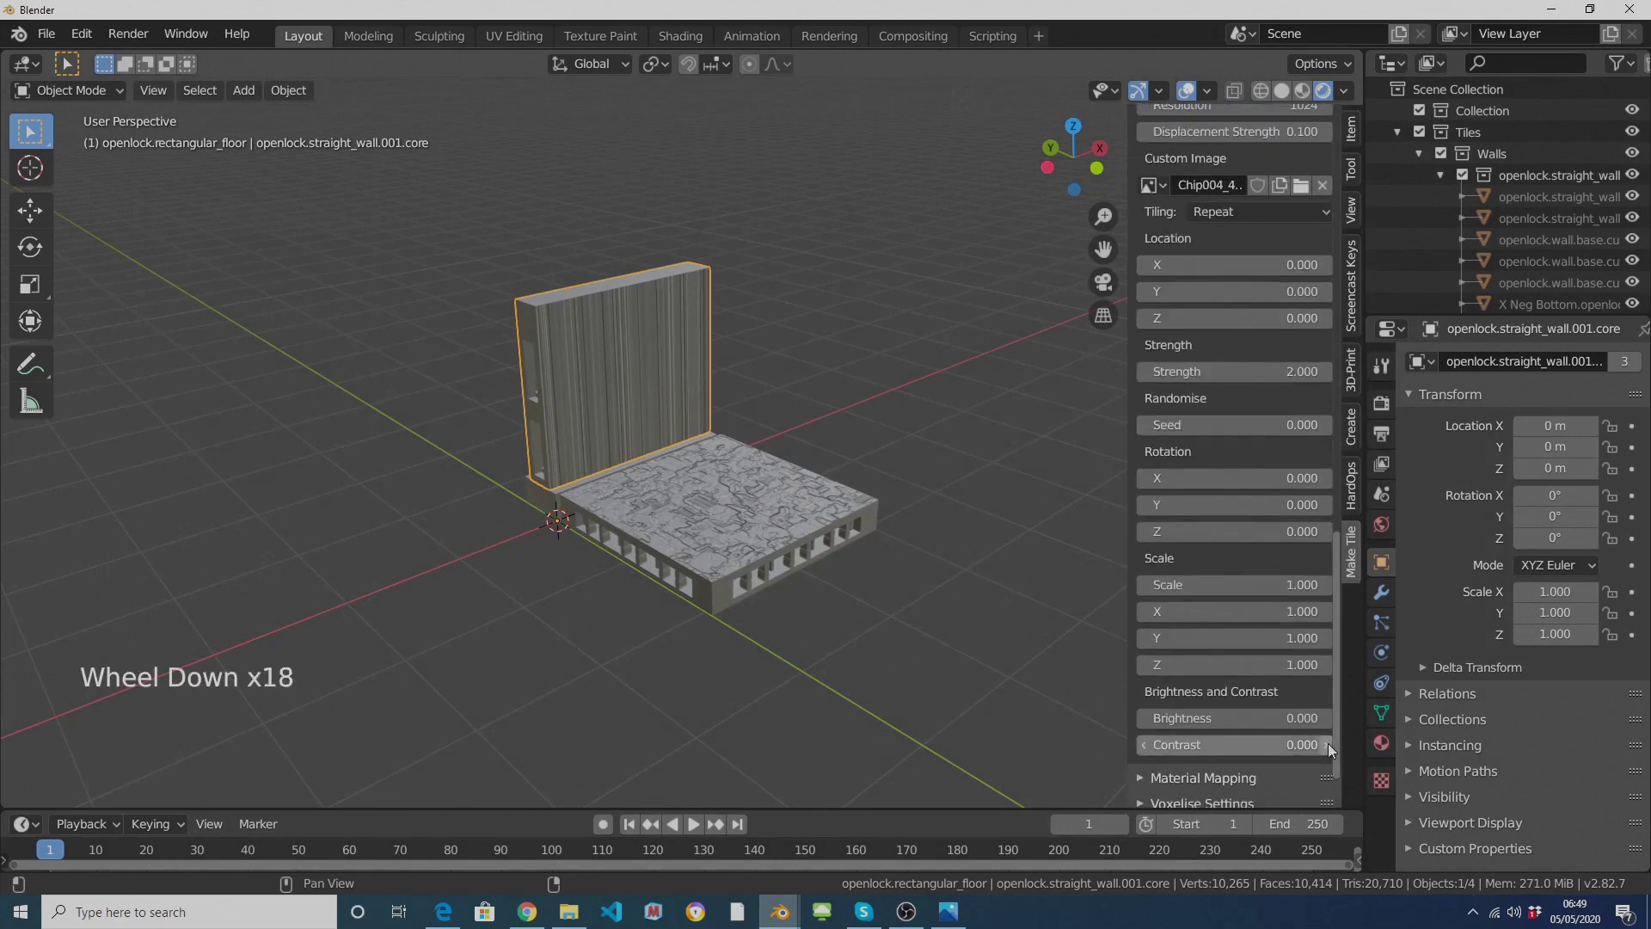
scroll(1328, 744, down, 5)
click(1147, 718)
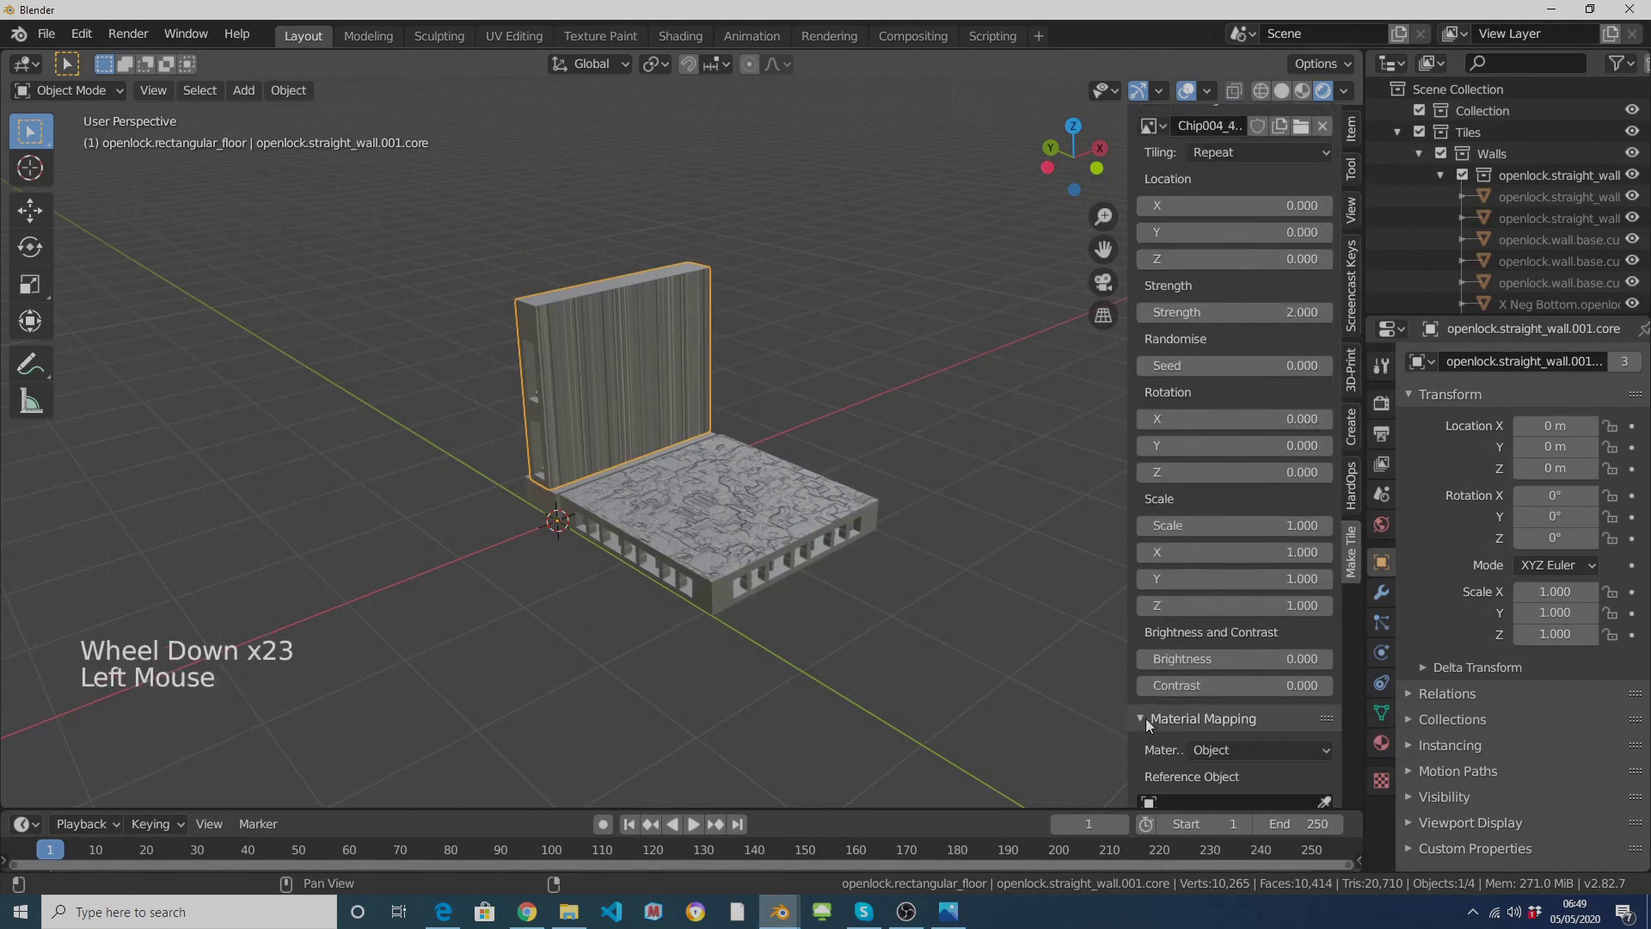
scroll(1302, 712, down, 4)
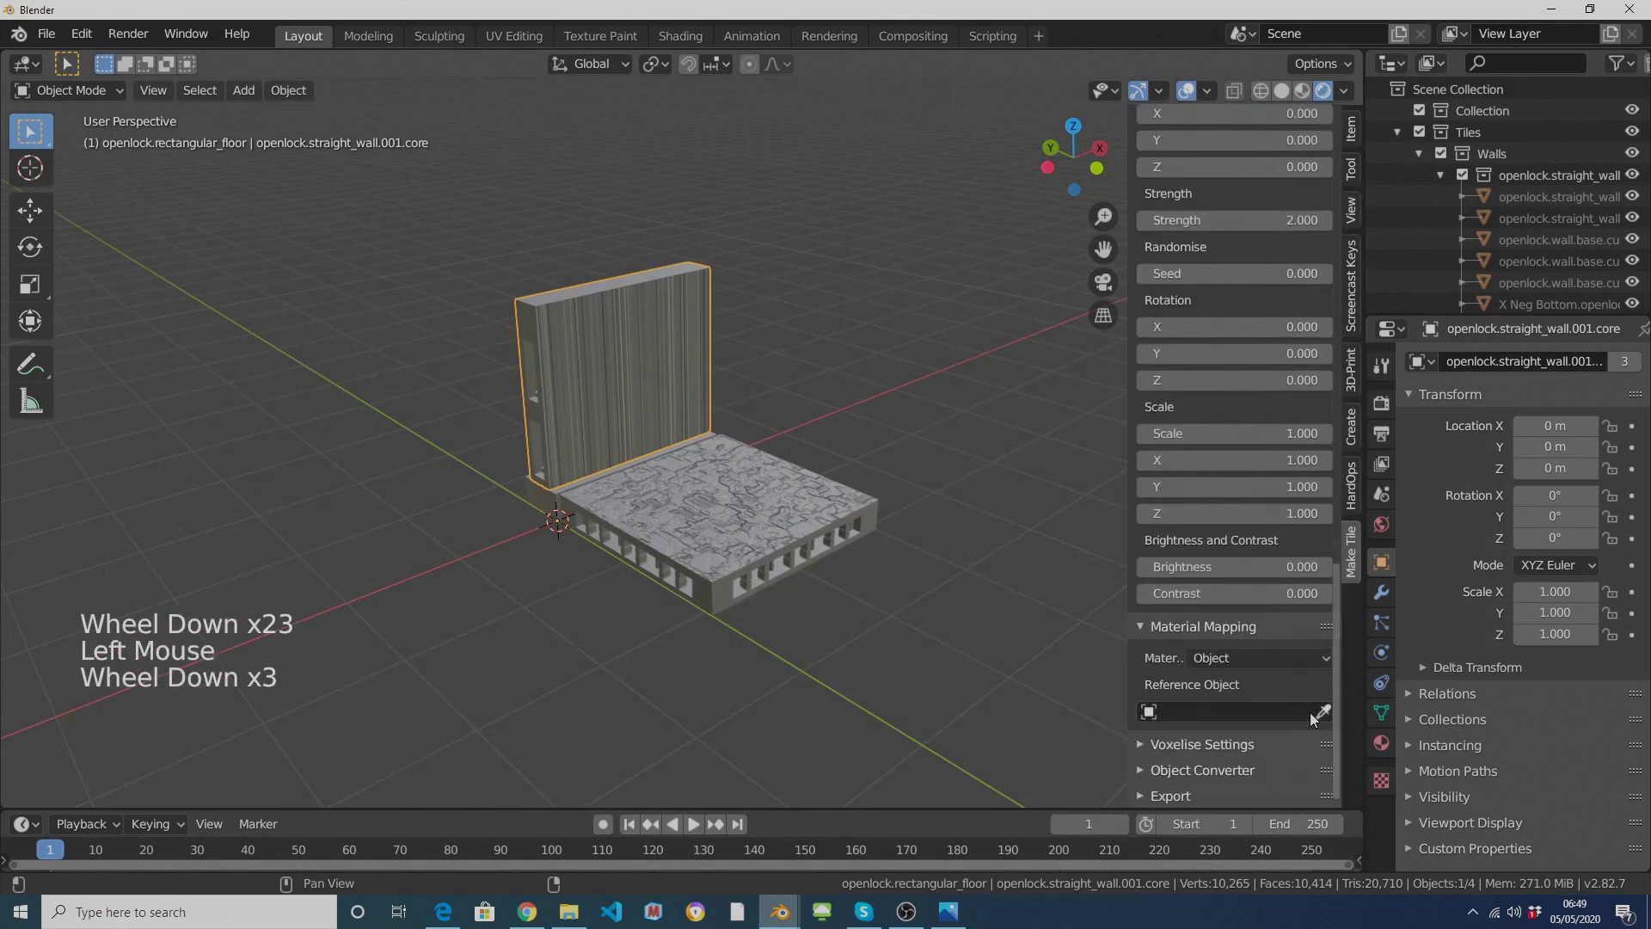
click(1260, 660)
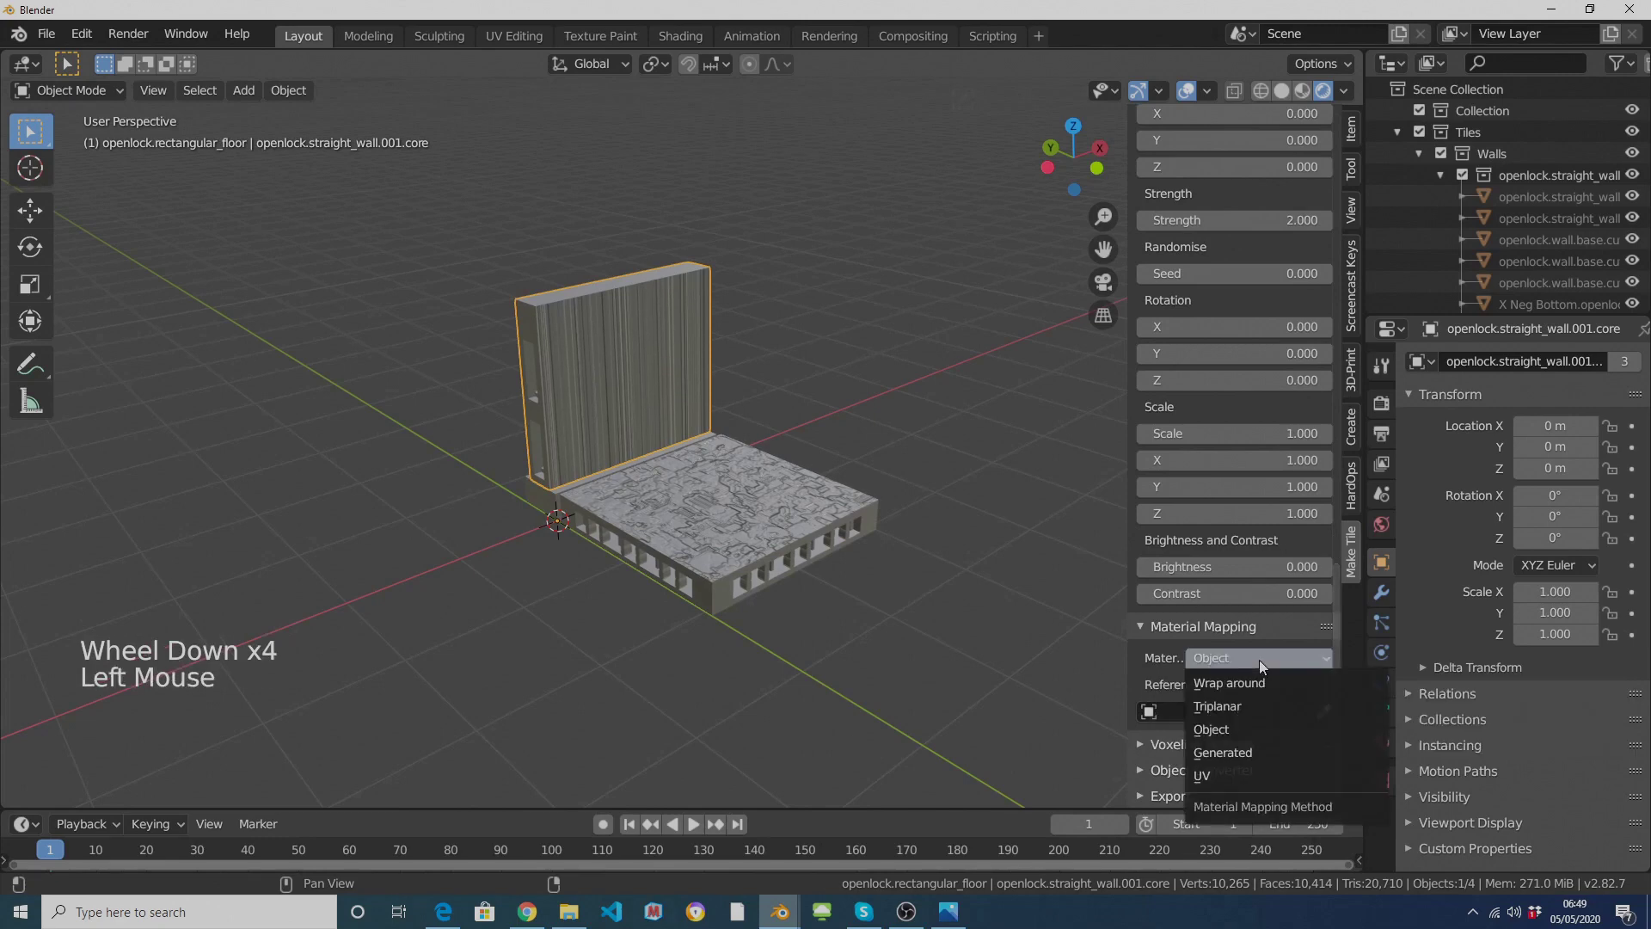
click(1265, 707)
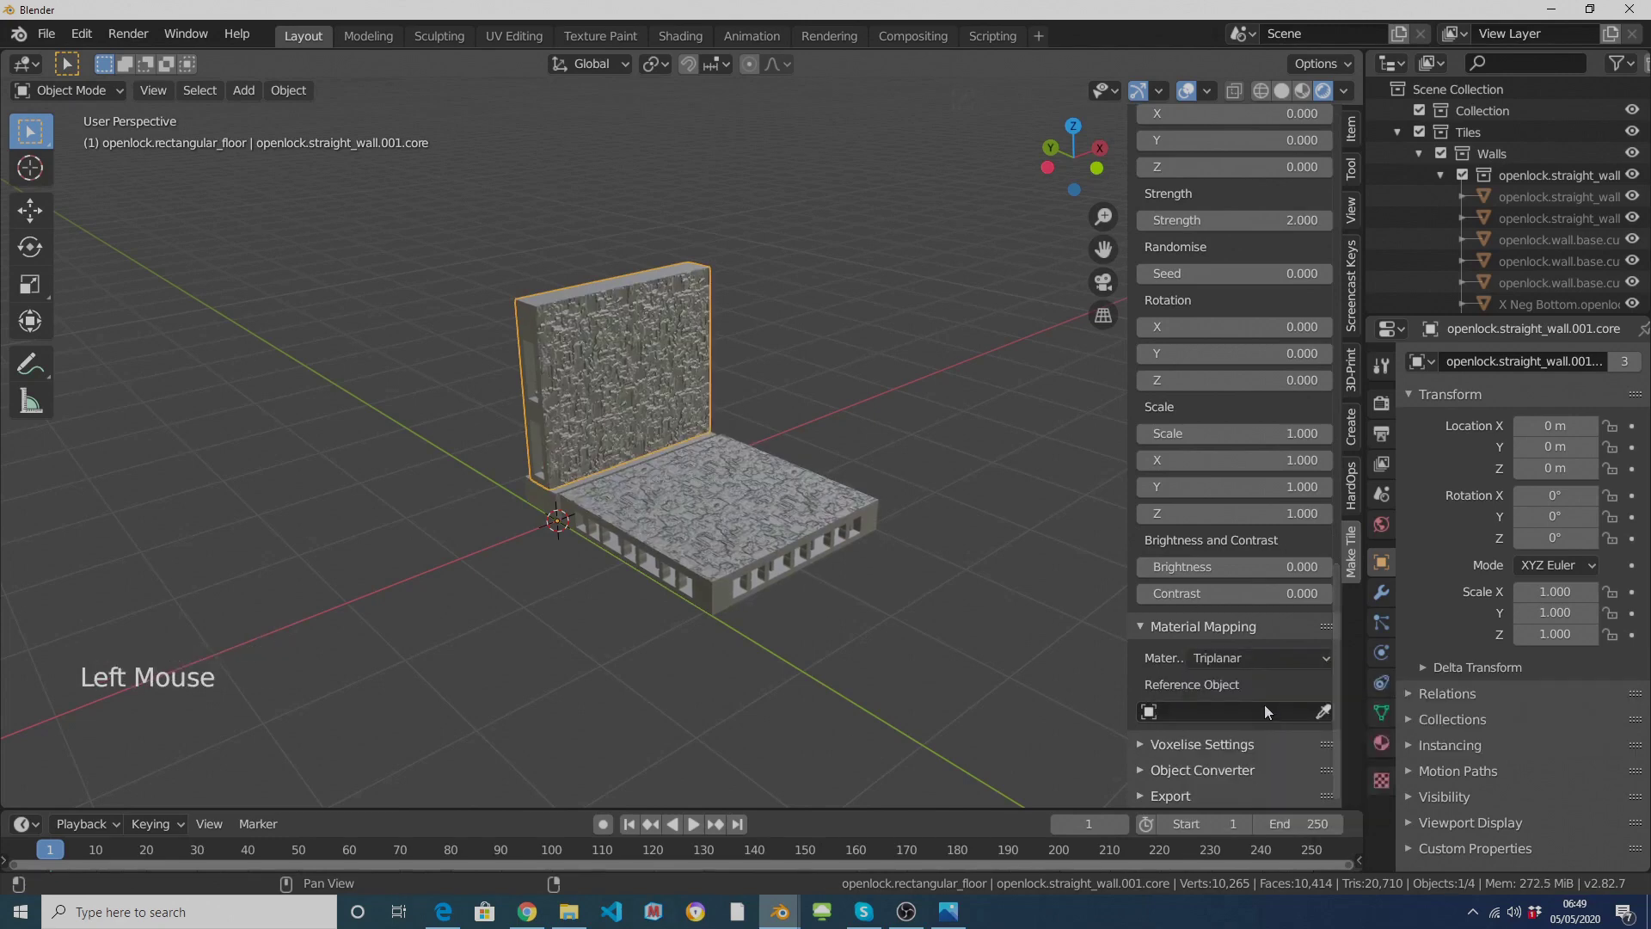
Step: Set the Material Options texture Scale to 0.1
middle_drag(1021, 575, 964, 587)
scroll(800, 538, up, 3)
middle_drag(801, 538, 850, 524)
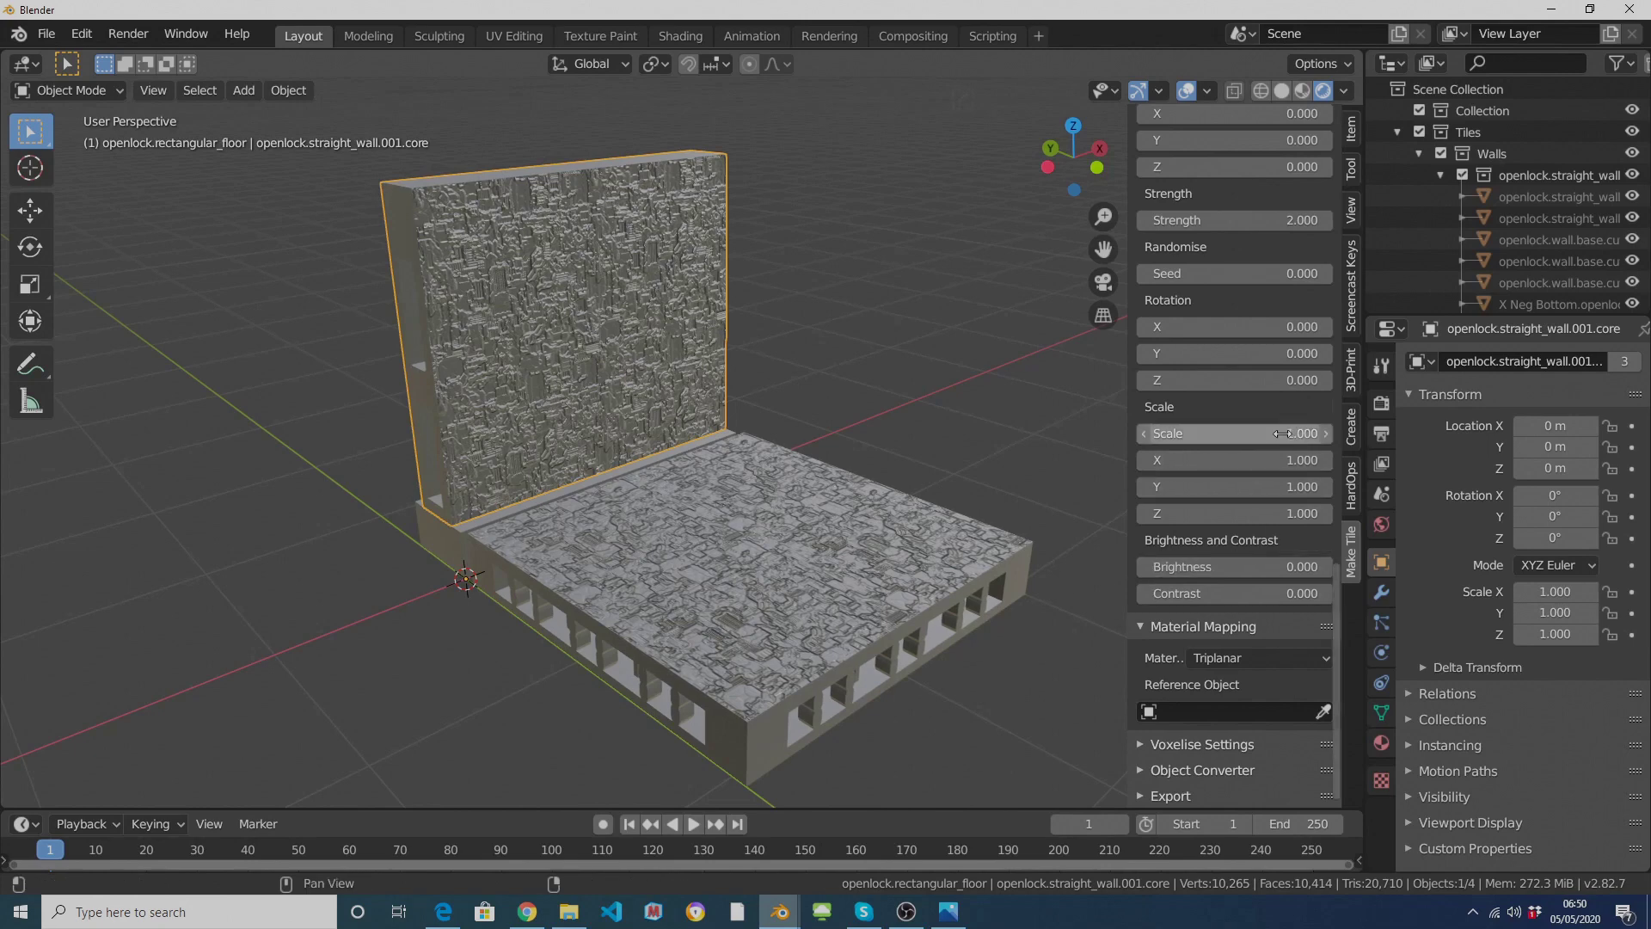
click(1253, 434)
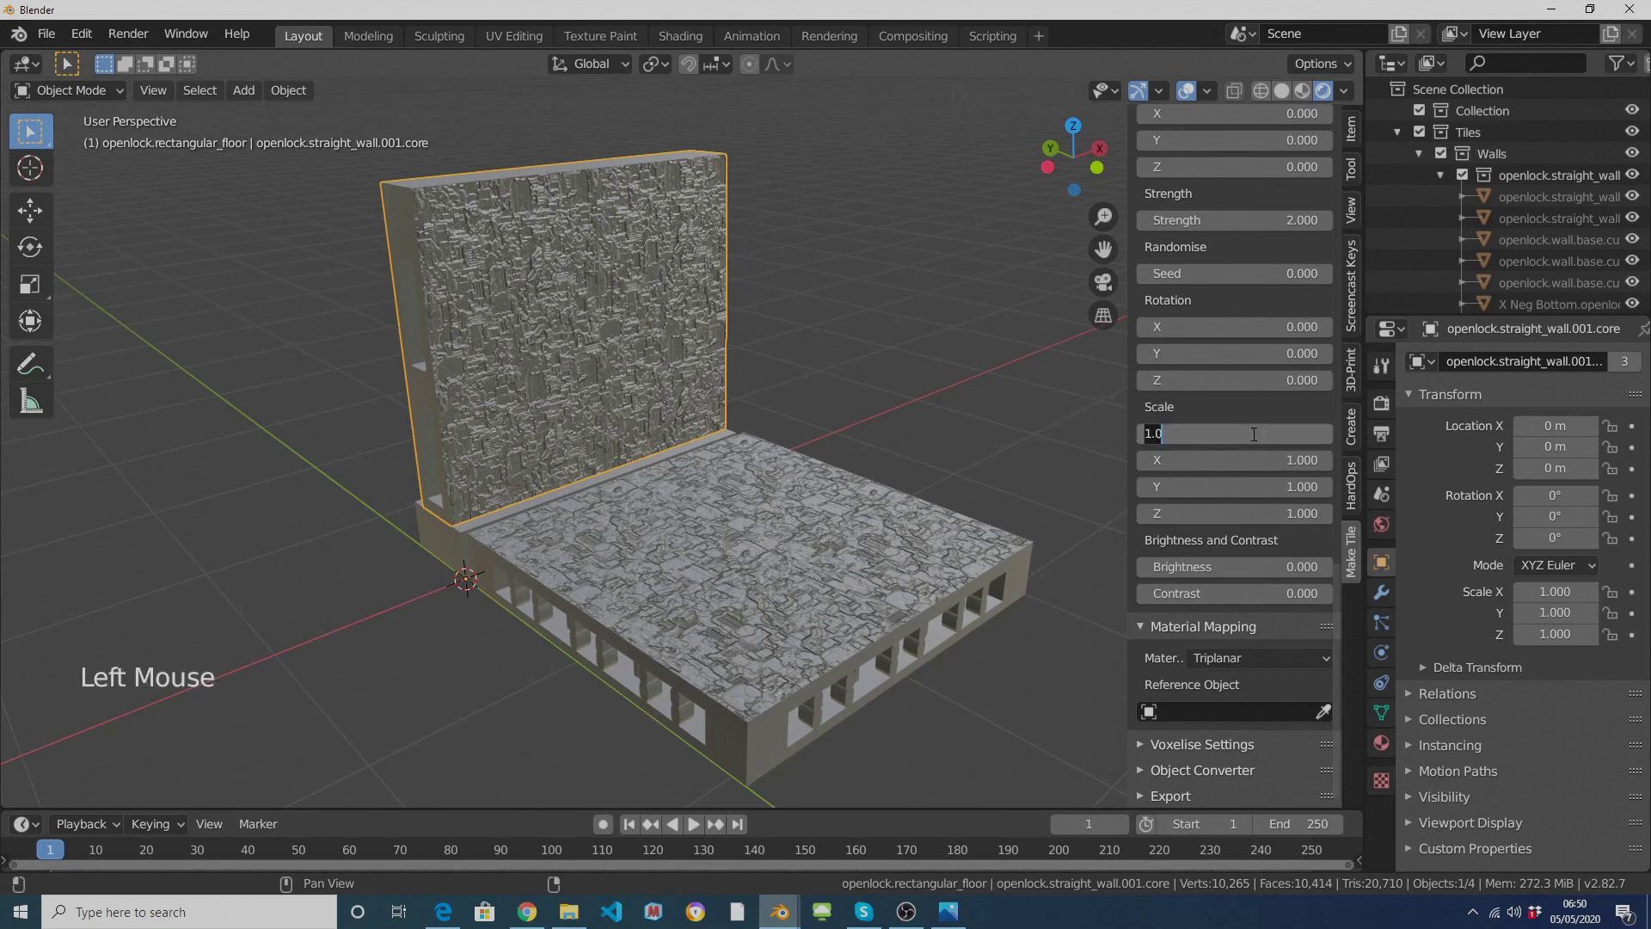
text(0.1)
key(Return)
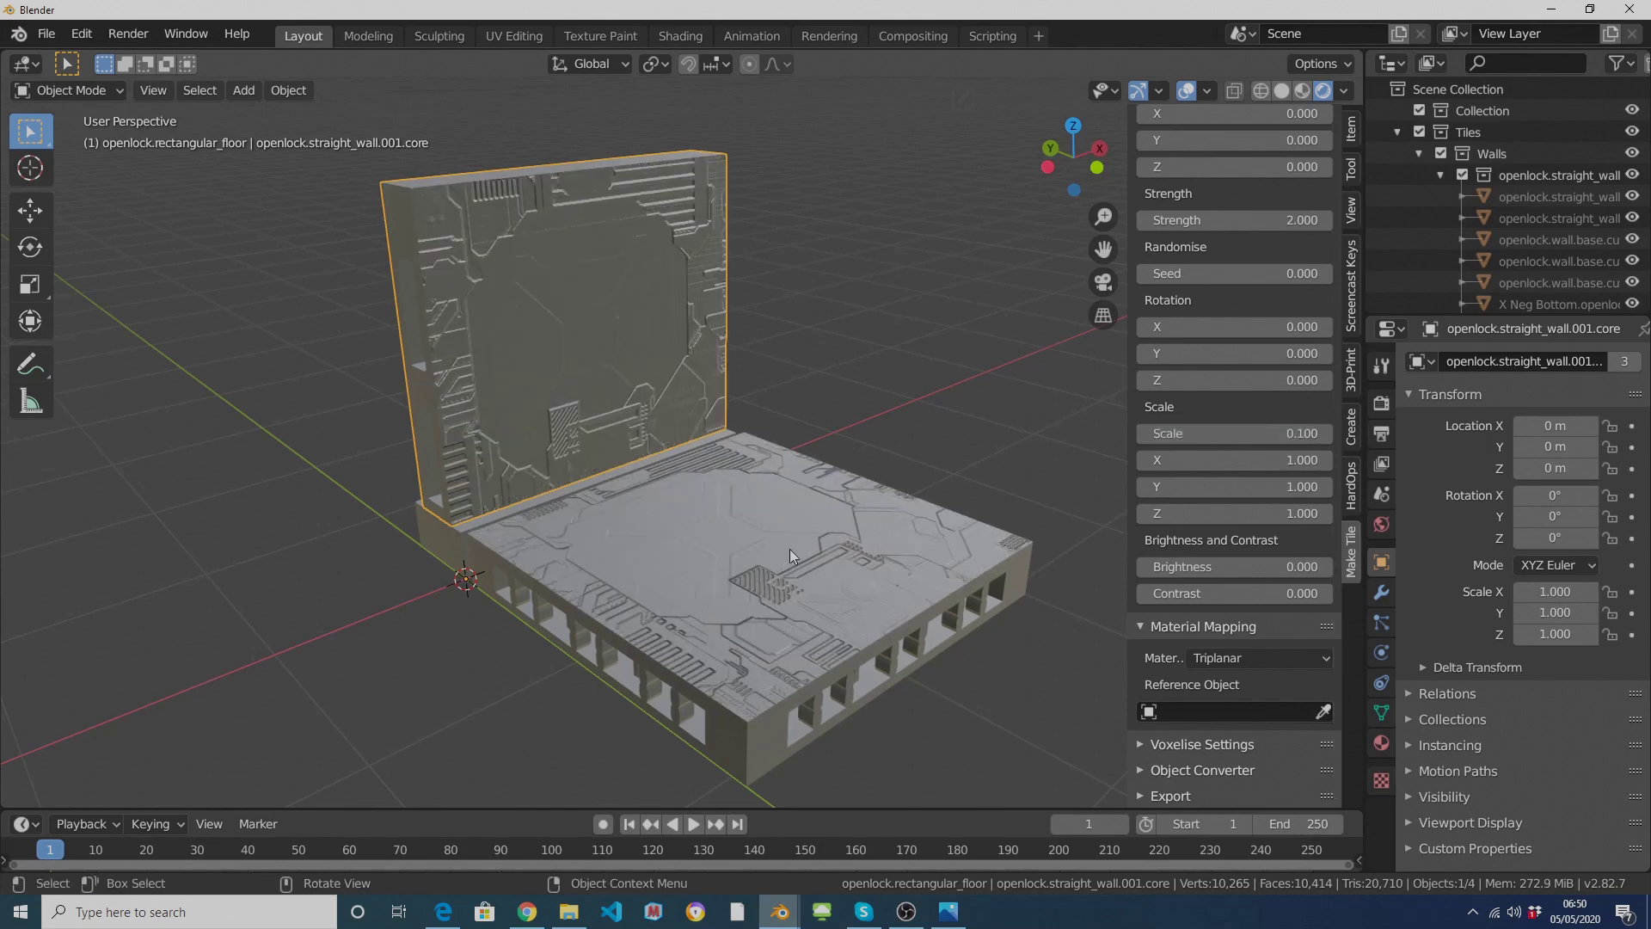
Step: Make the selected floor tile 3D with Modifier Subdivisions set to 5
middle_drag(790, 549, 831, 571)
click(831, 570)
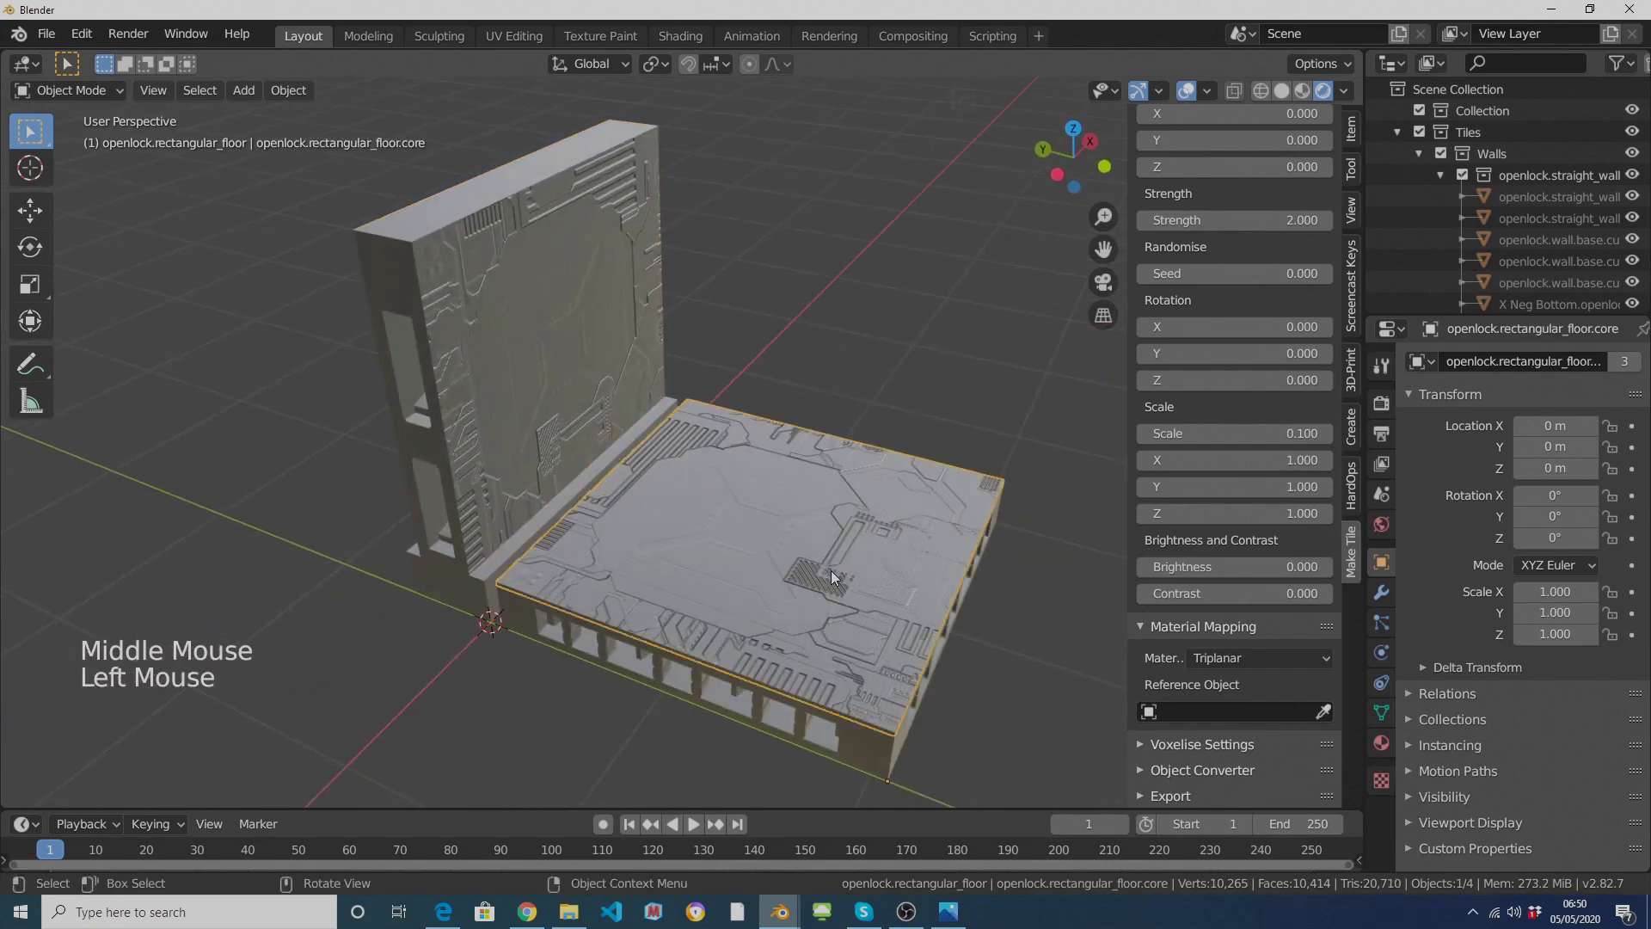
scroll(1297, 537, up, 20)
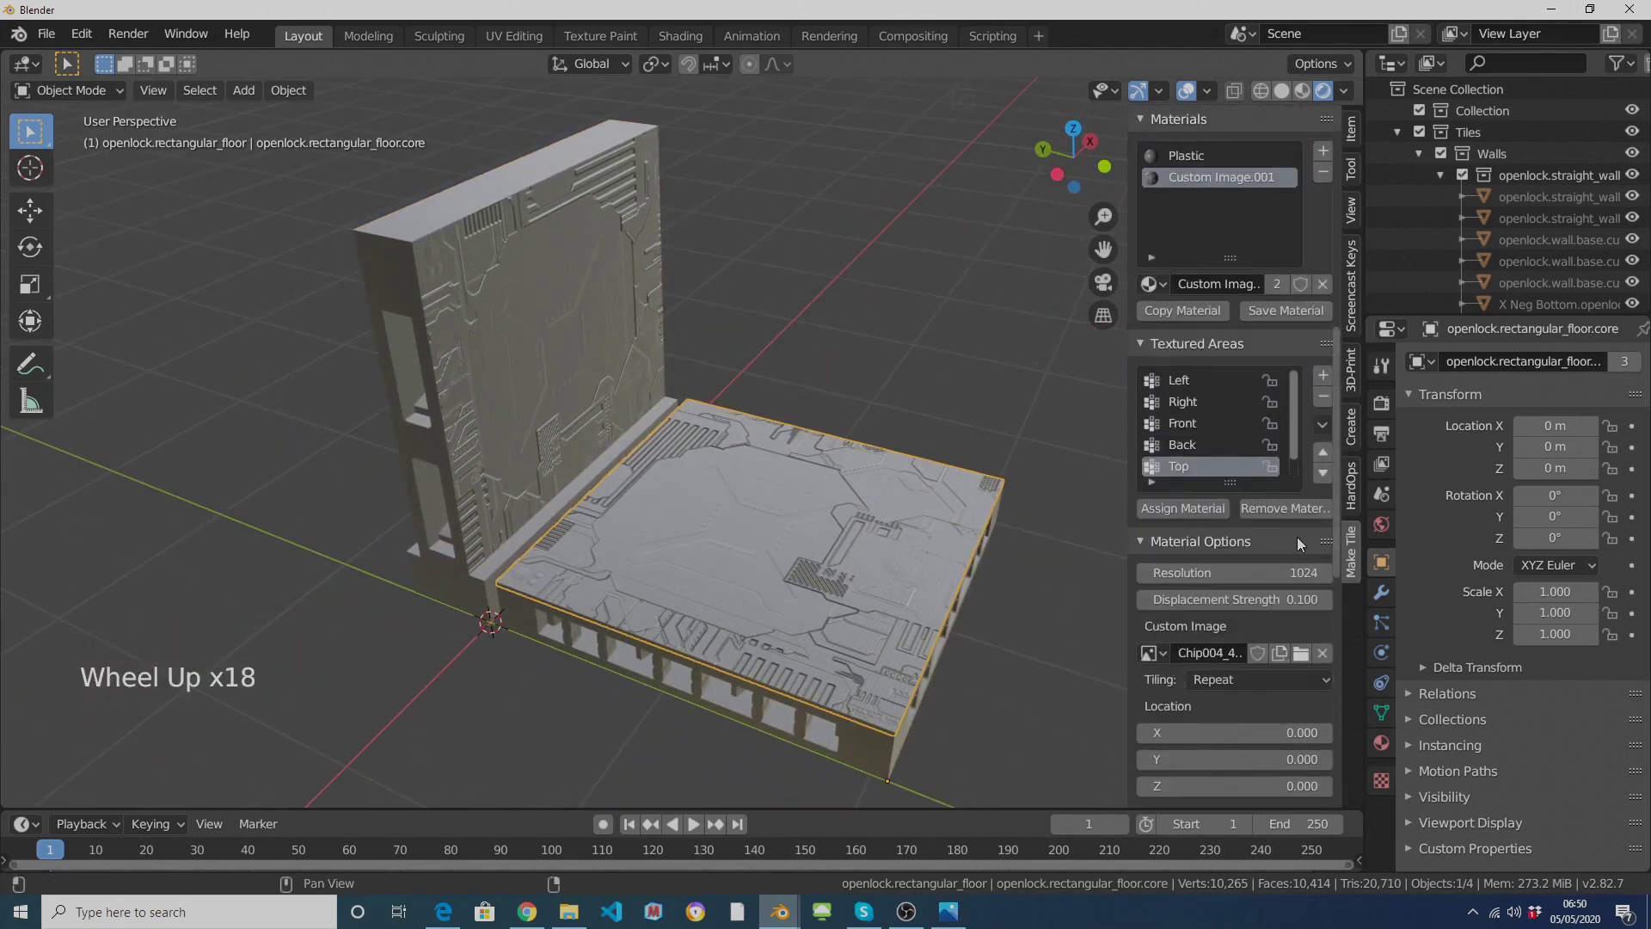
scroll(1309, 566, up, 20)
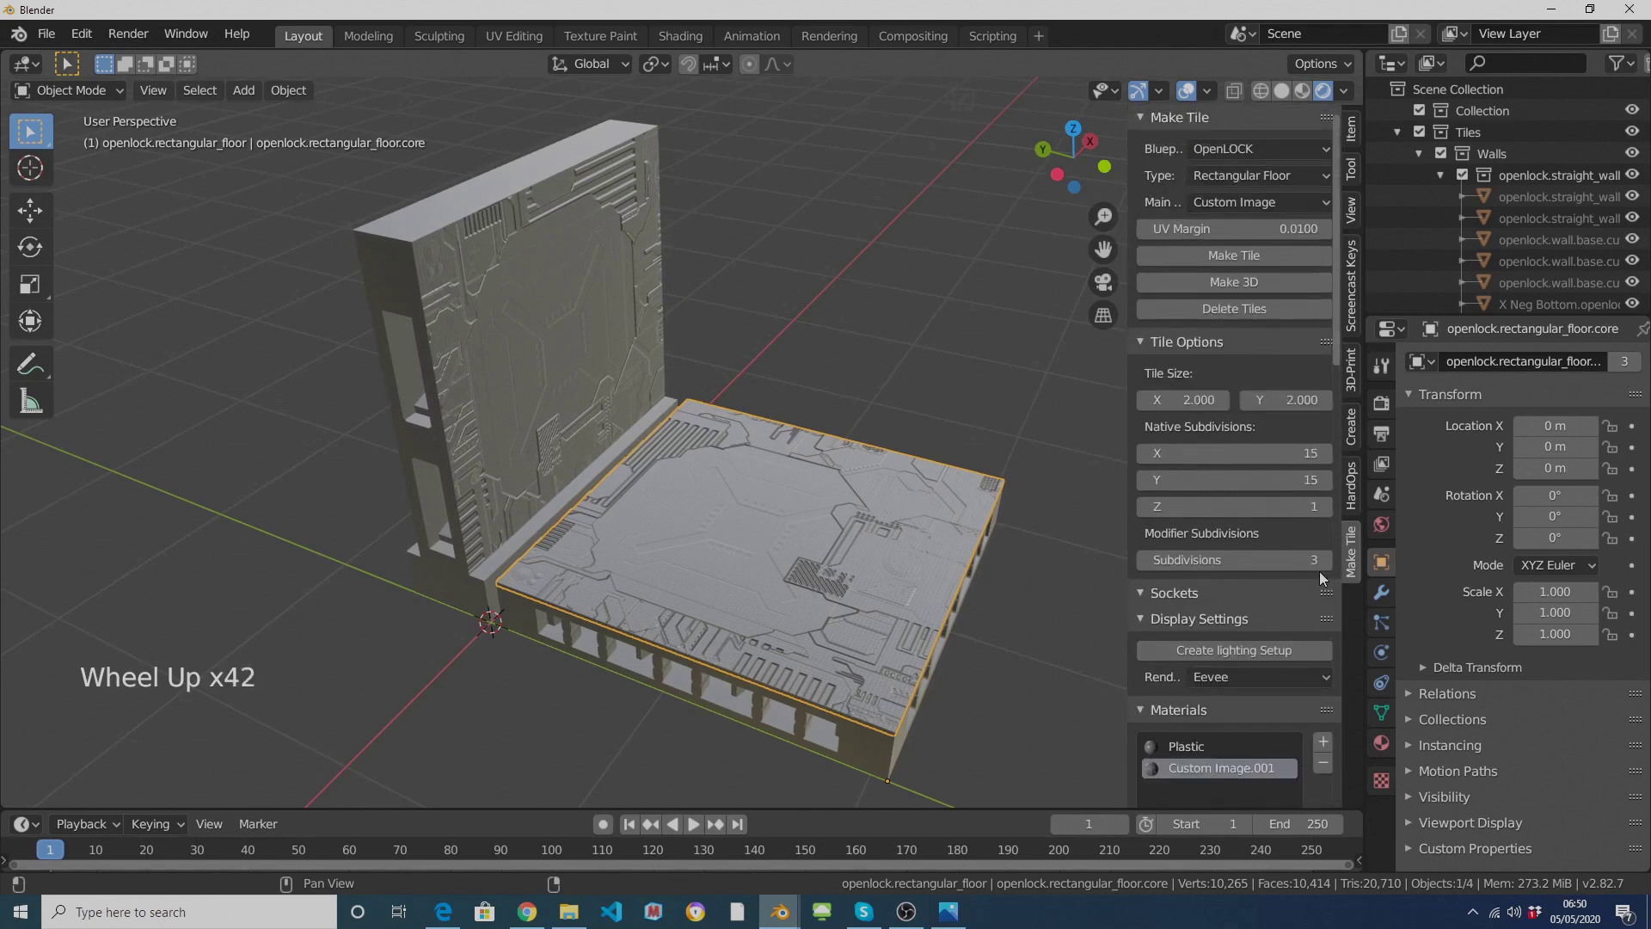
click(1241, 280)
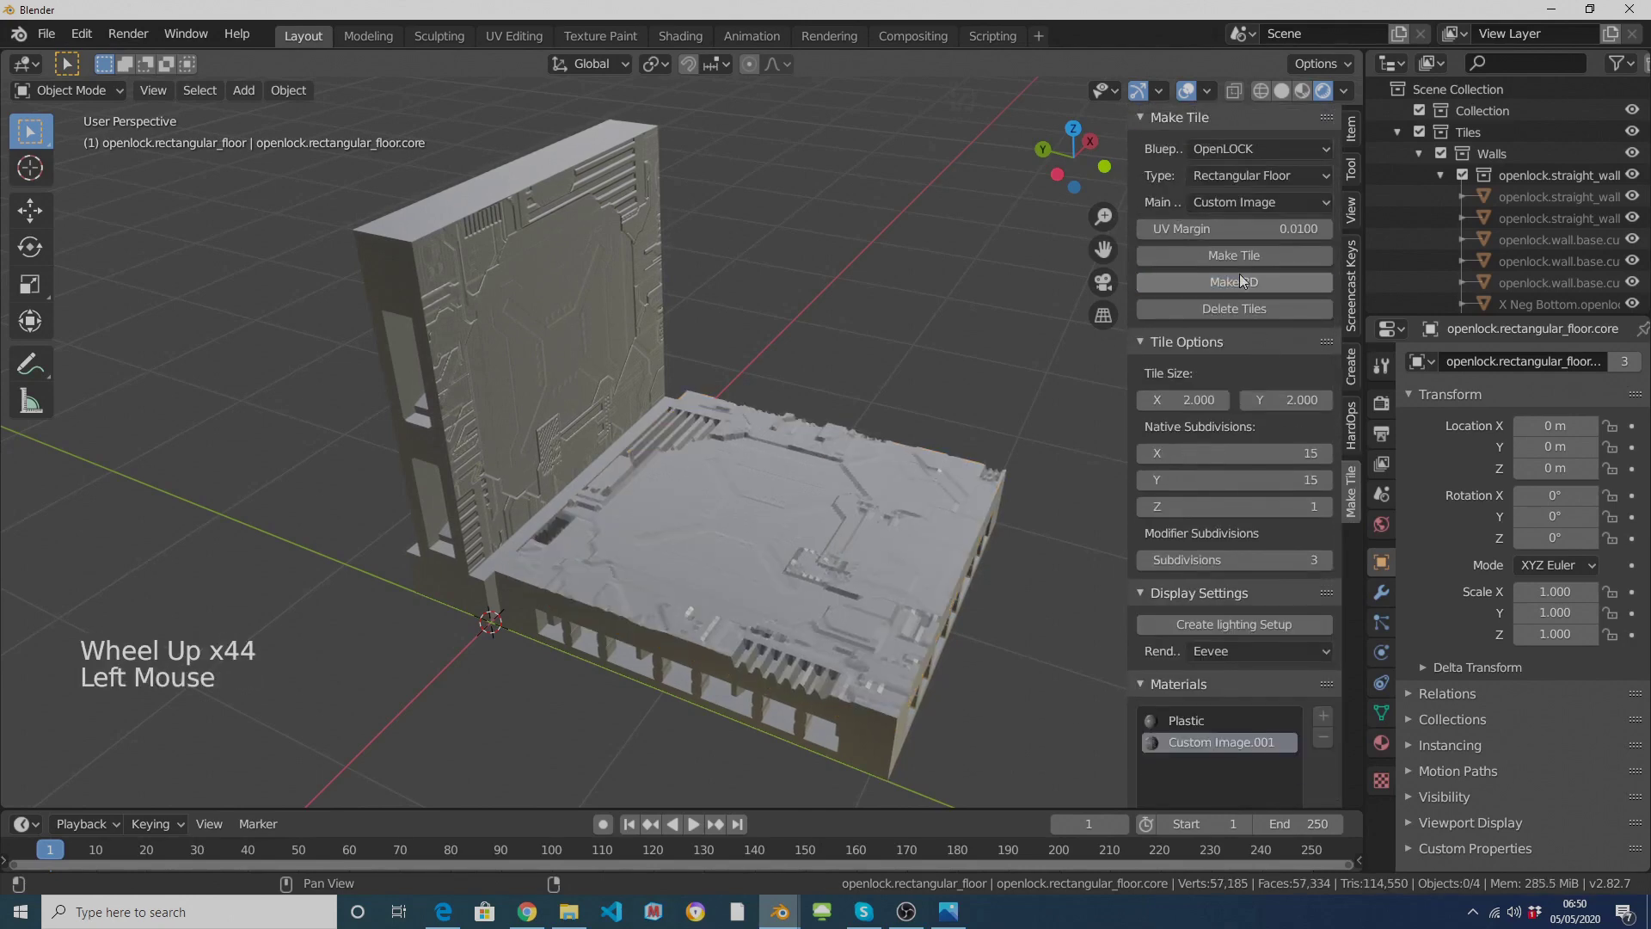
click(1240, 280)
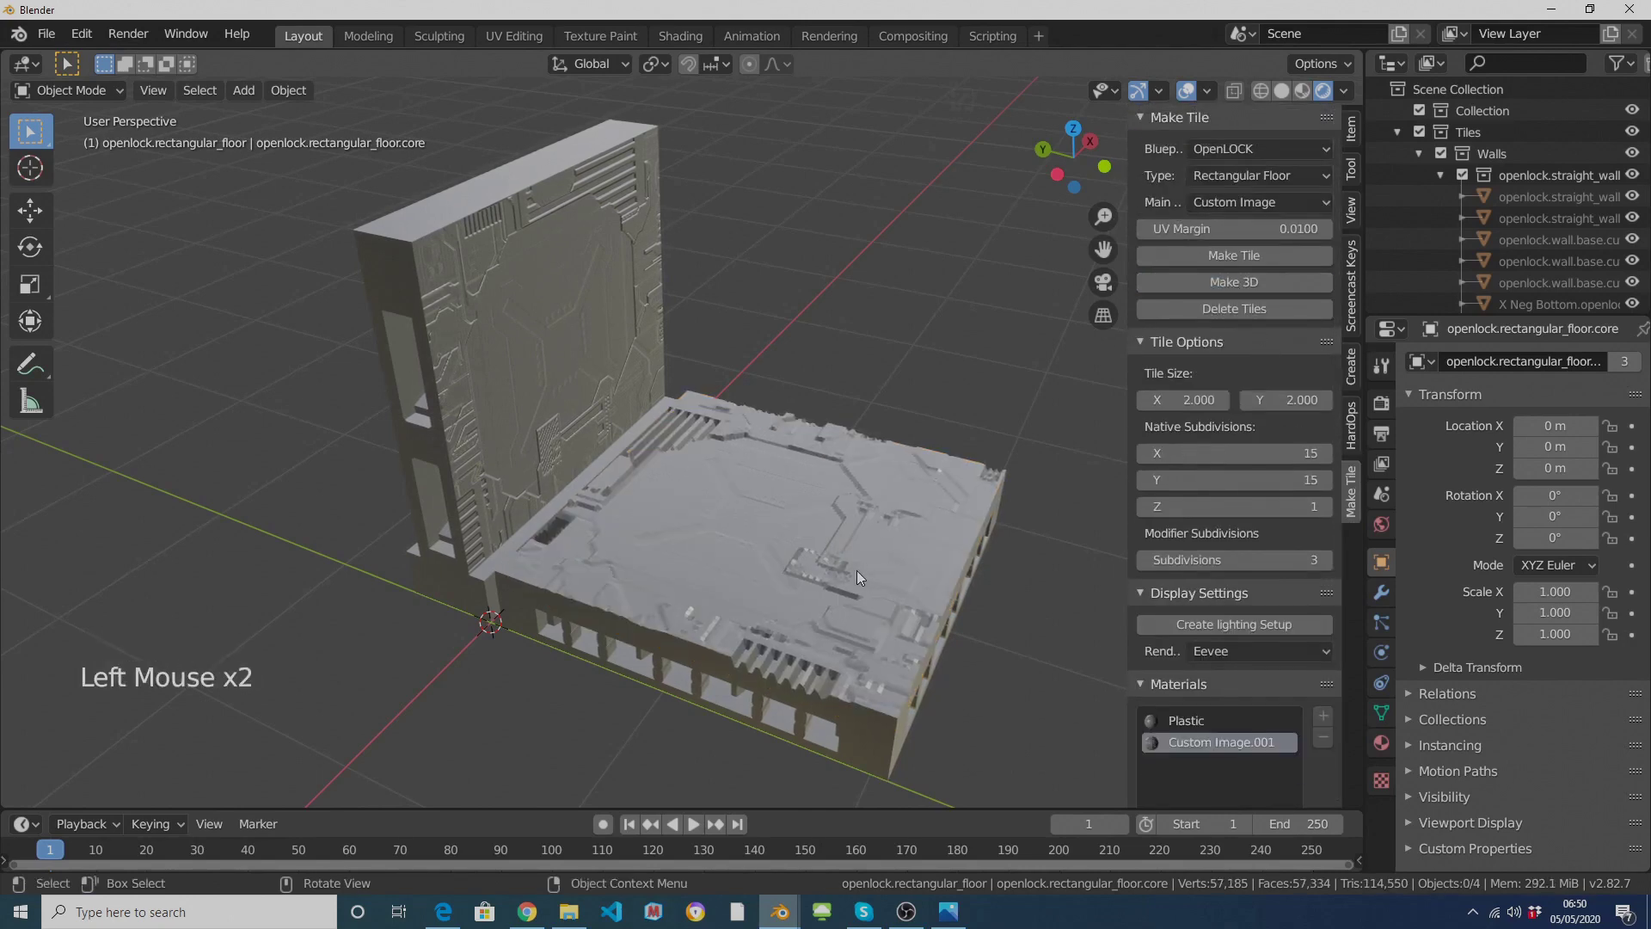
click(1277, 558)
text(5)
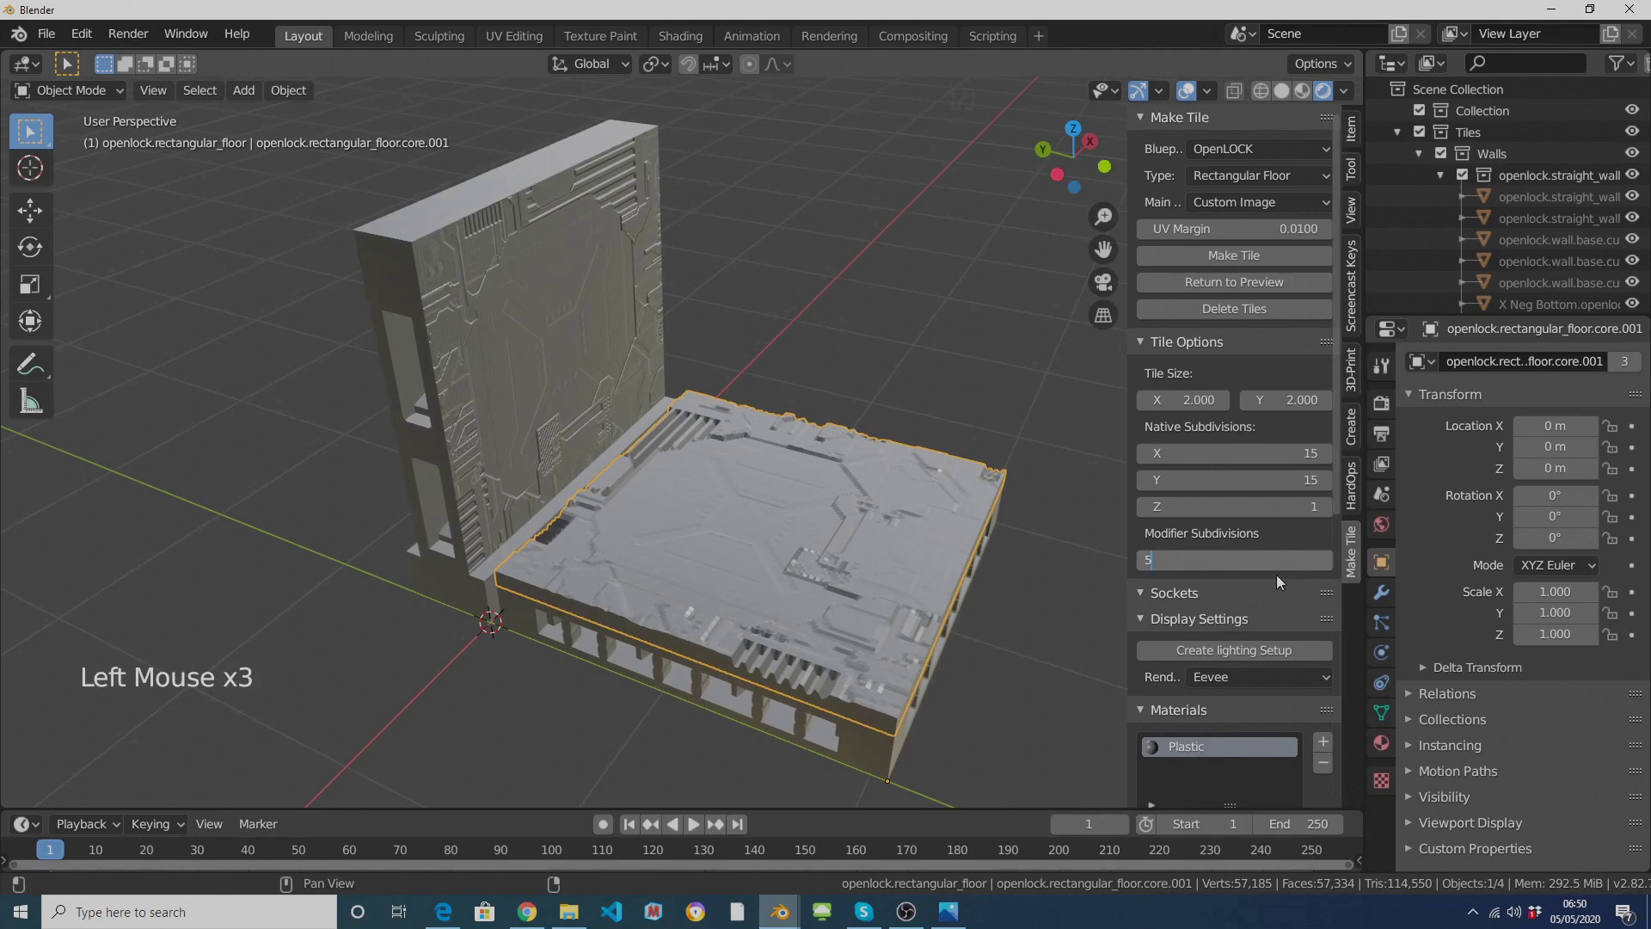
key(Return)
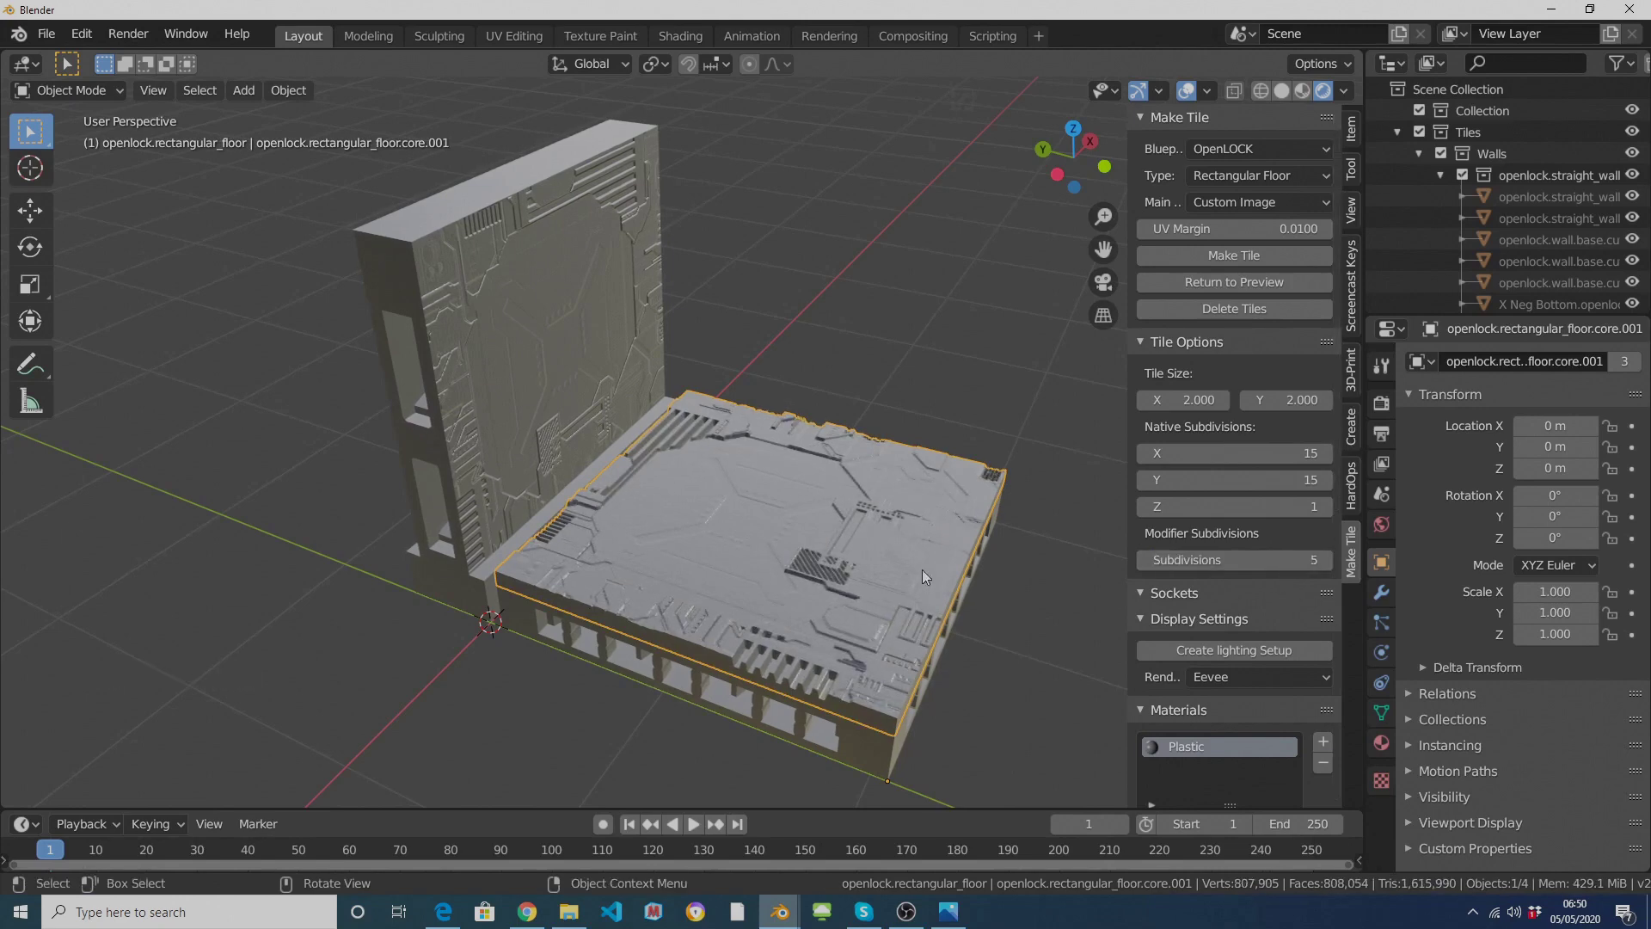
mouse_move(921, 567)
middle_down()
mouse_move(747, 586)
mouse_move(746, 540)
mouse_move(906, 537)
mouse_move(911, 556)
middle_up()
Step: Return the floor tile to its preview state
click(1214, 284)
scroll(1276, 664, down, 2)
scroll(1275, 665, down, 20)
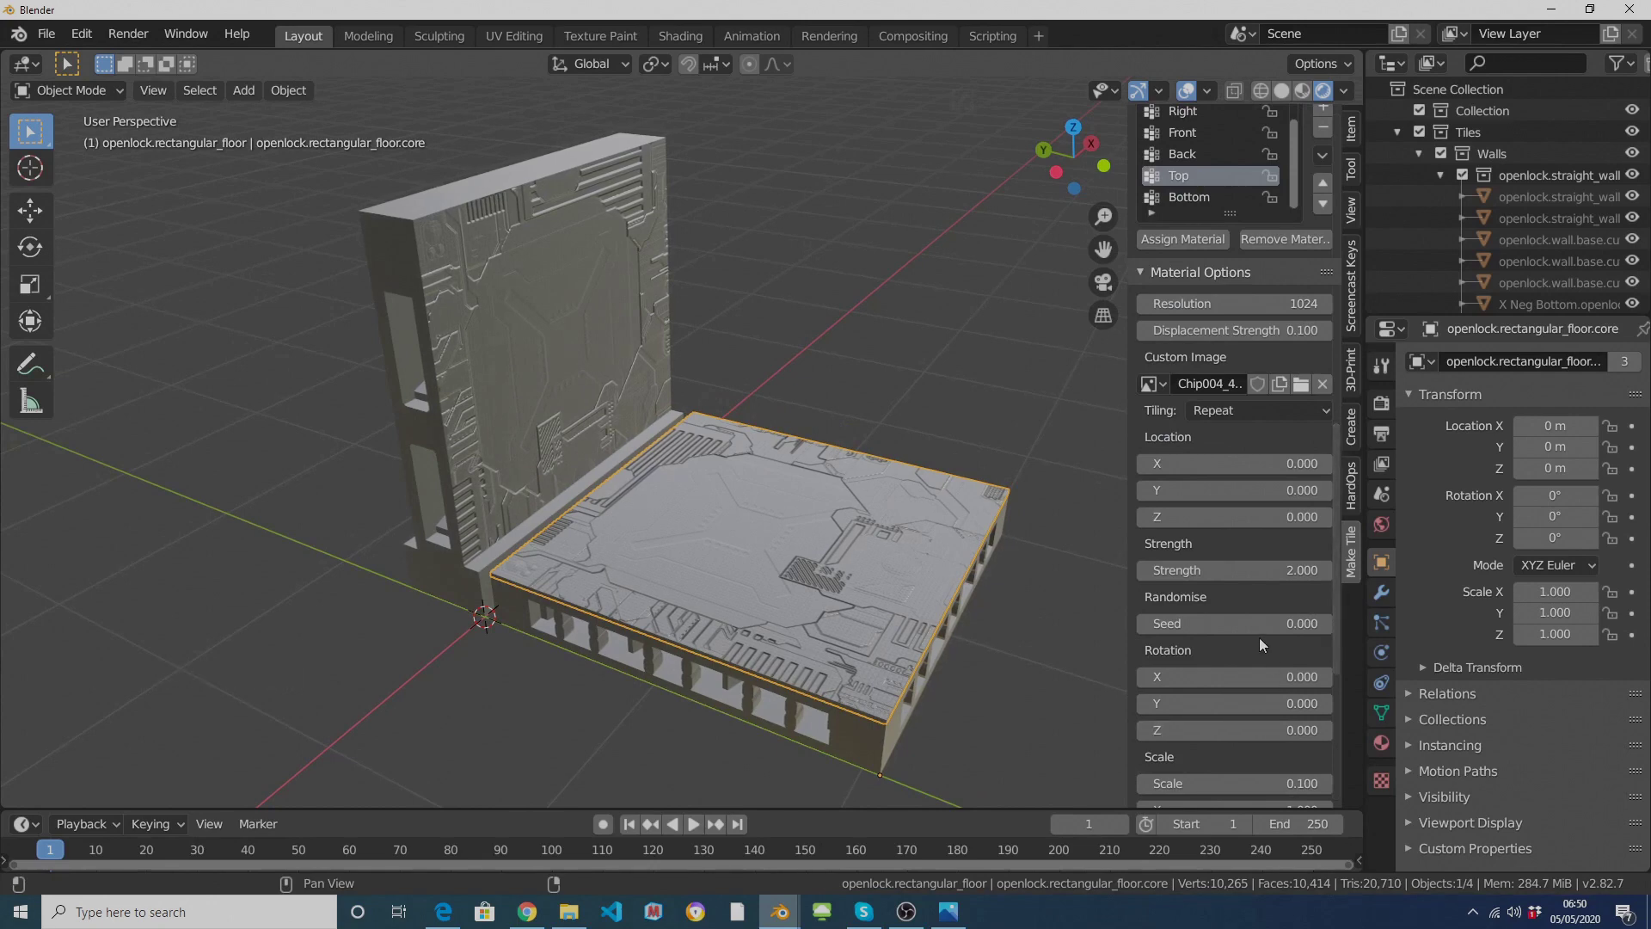
Step: Offset the texture Location to X 0.3 and Y -0.2
click(1323, 465)
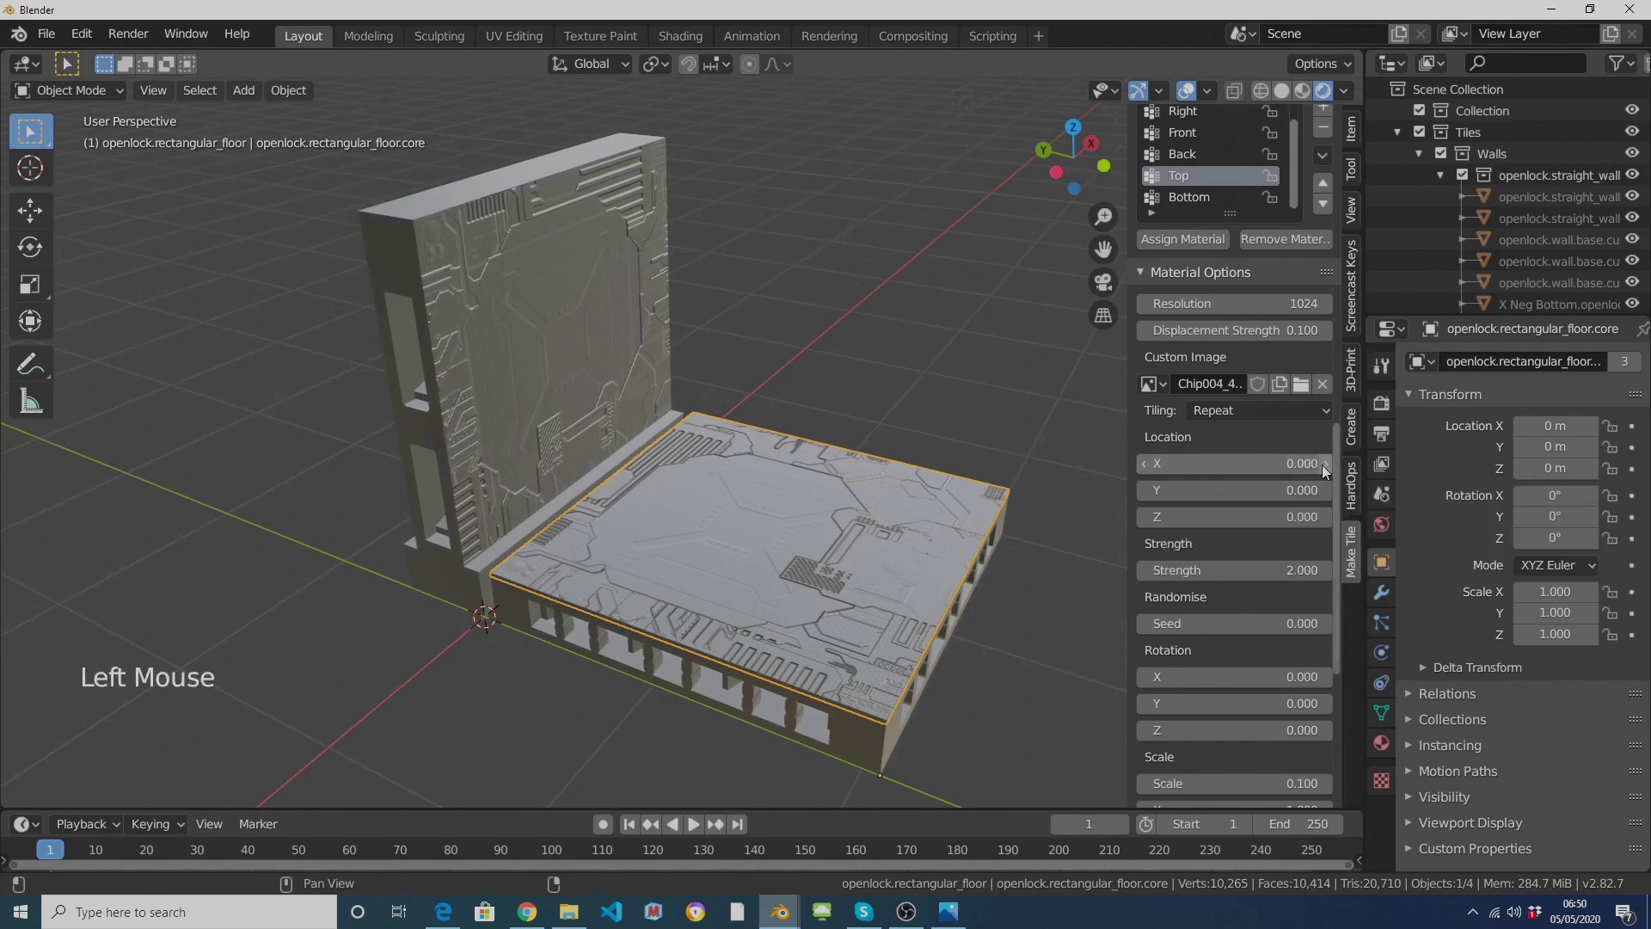
click(1323, 466)
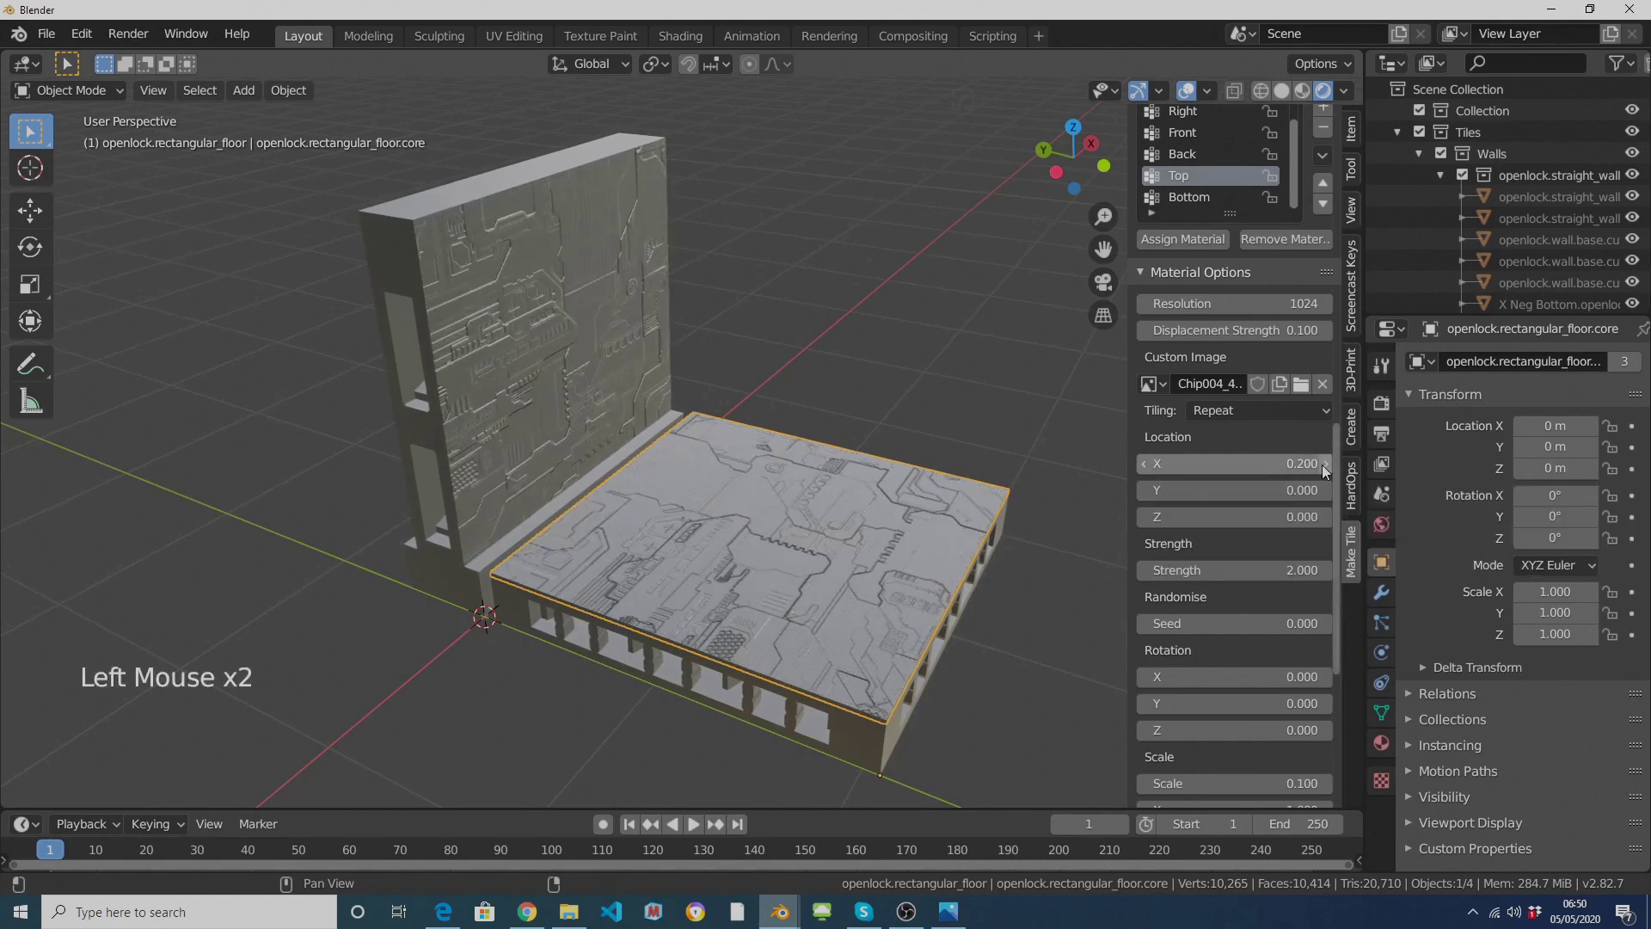
click(1322, 464)
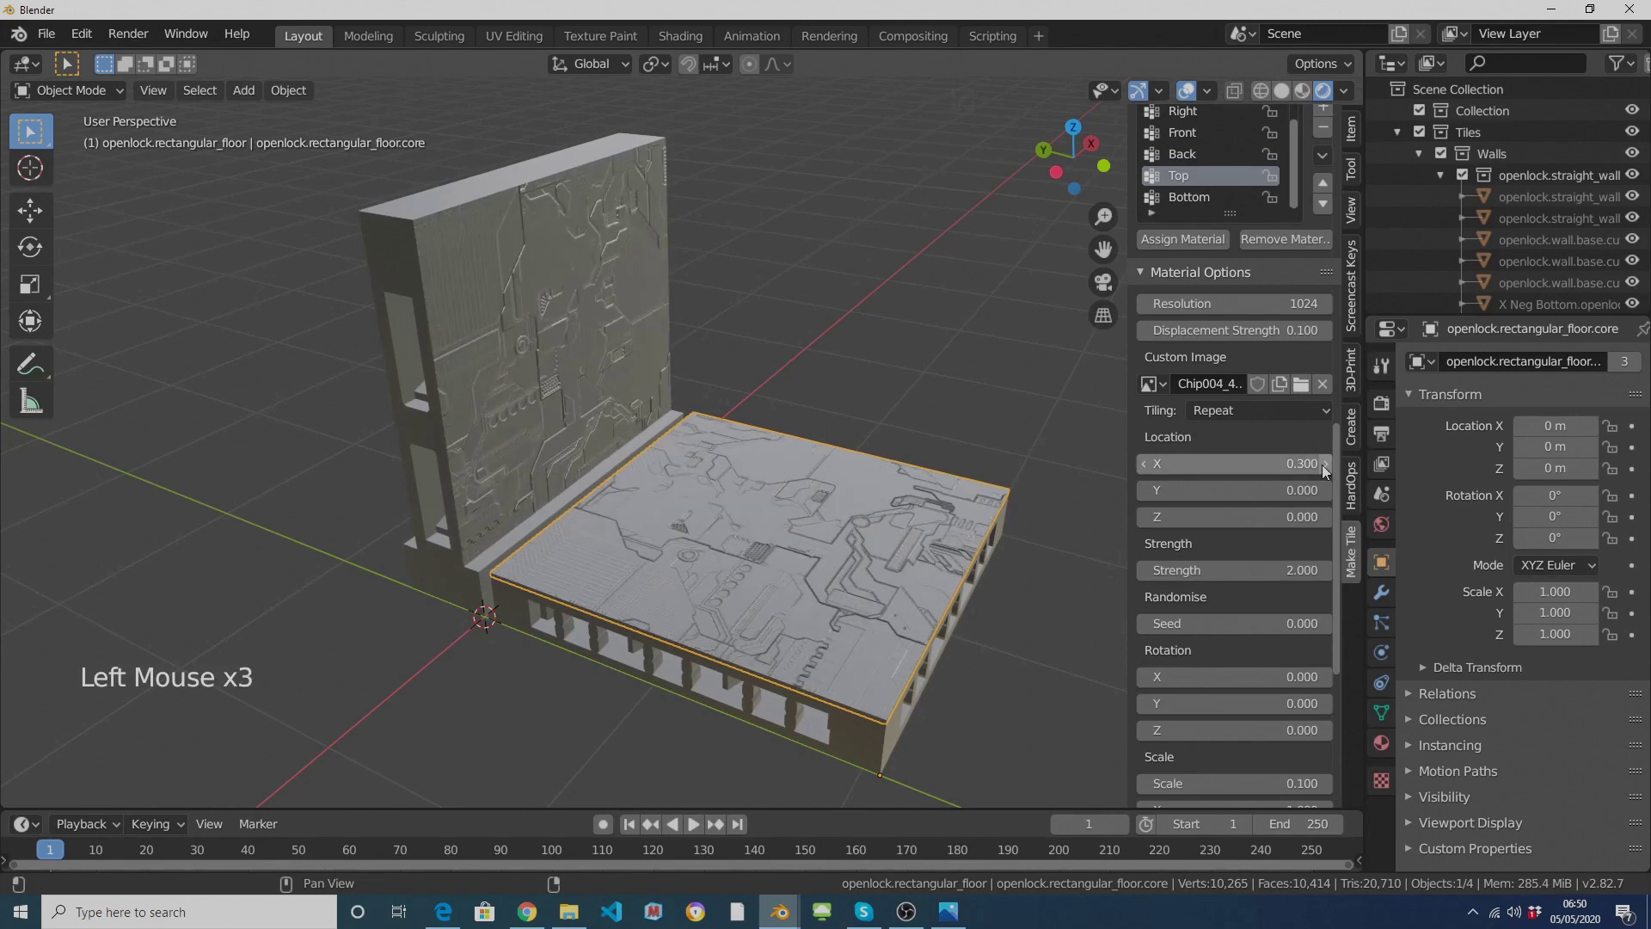
click(1323, 464)
click(1323, 464)
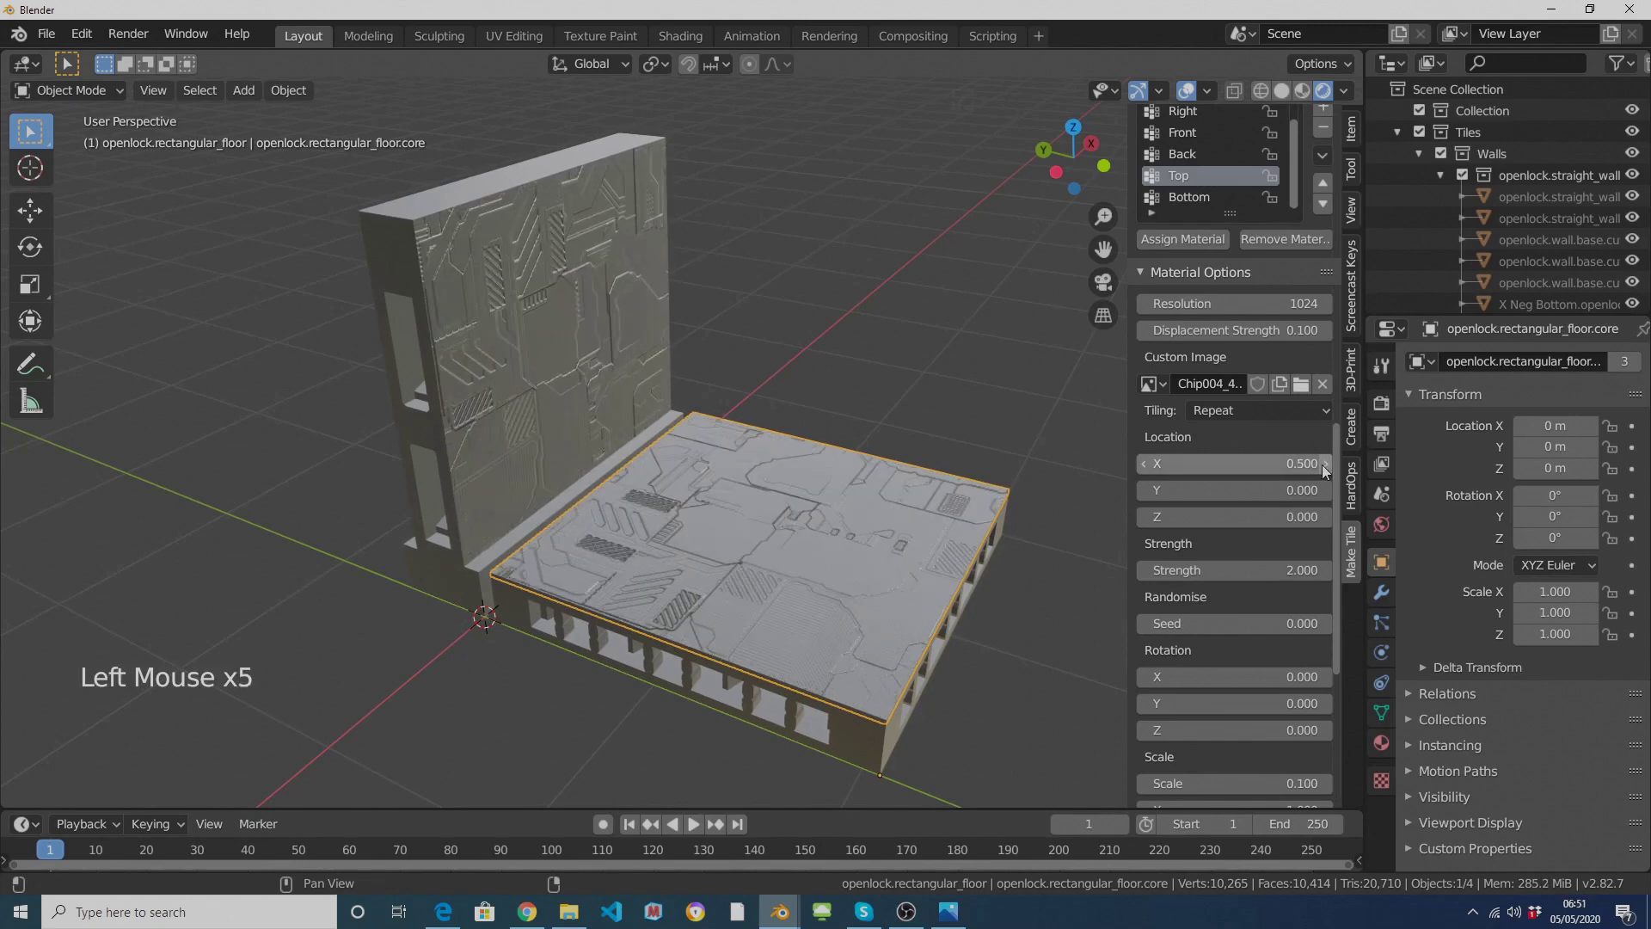
click(1144, 466)
click(1144, 467)
click(1142, 487)
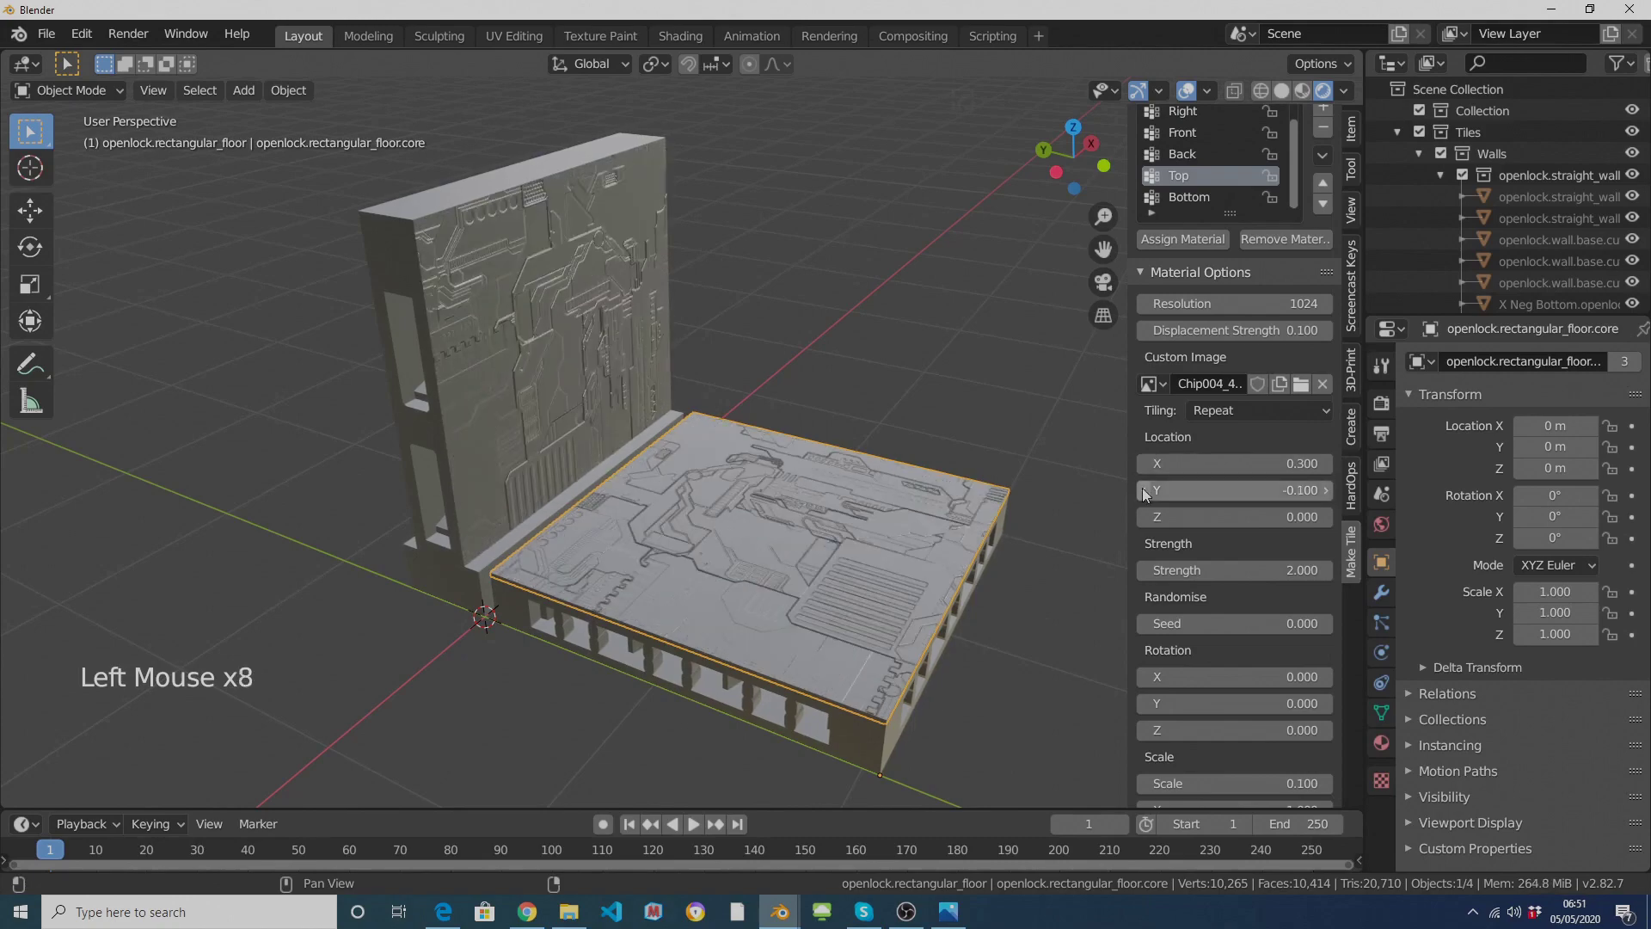
click(1142, 487)
middle_drag(744, 442, 719, 471)
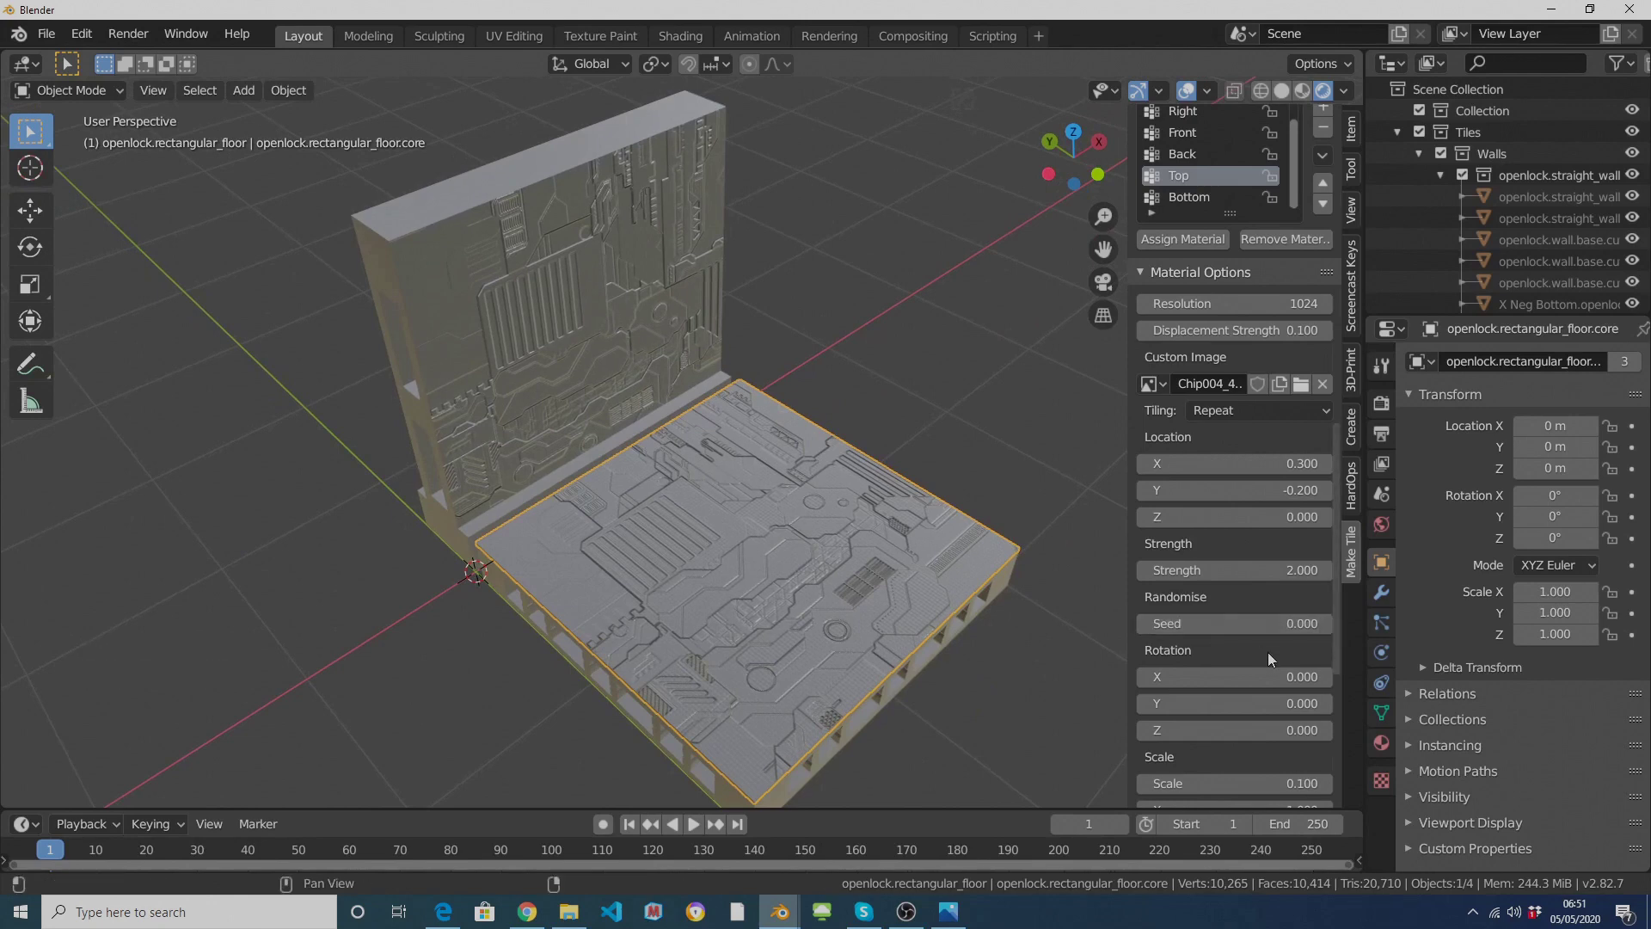
click(1328, 624)
click(1328, 624)
click(1327, 625)
click(1327, 624)
scroll(1310, 648, down, 2)
scroll(1314, 713, down, 7)
scroll(1318, 722, down, 7)
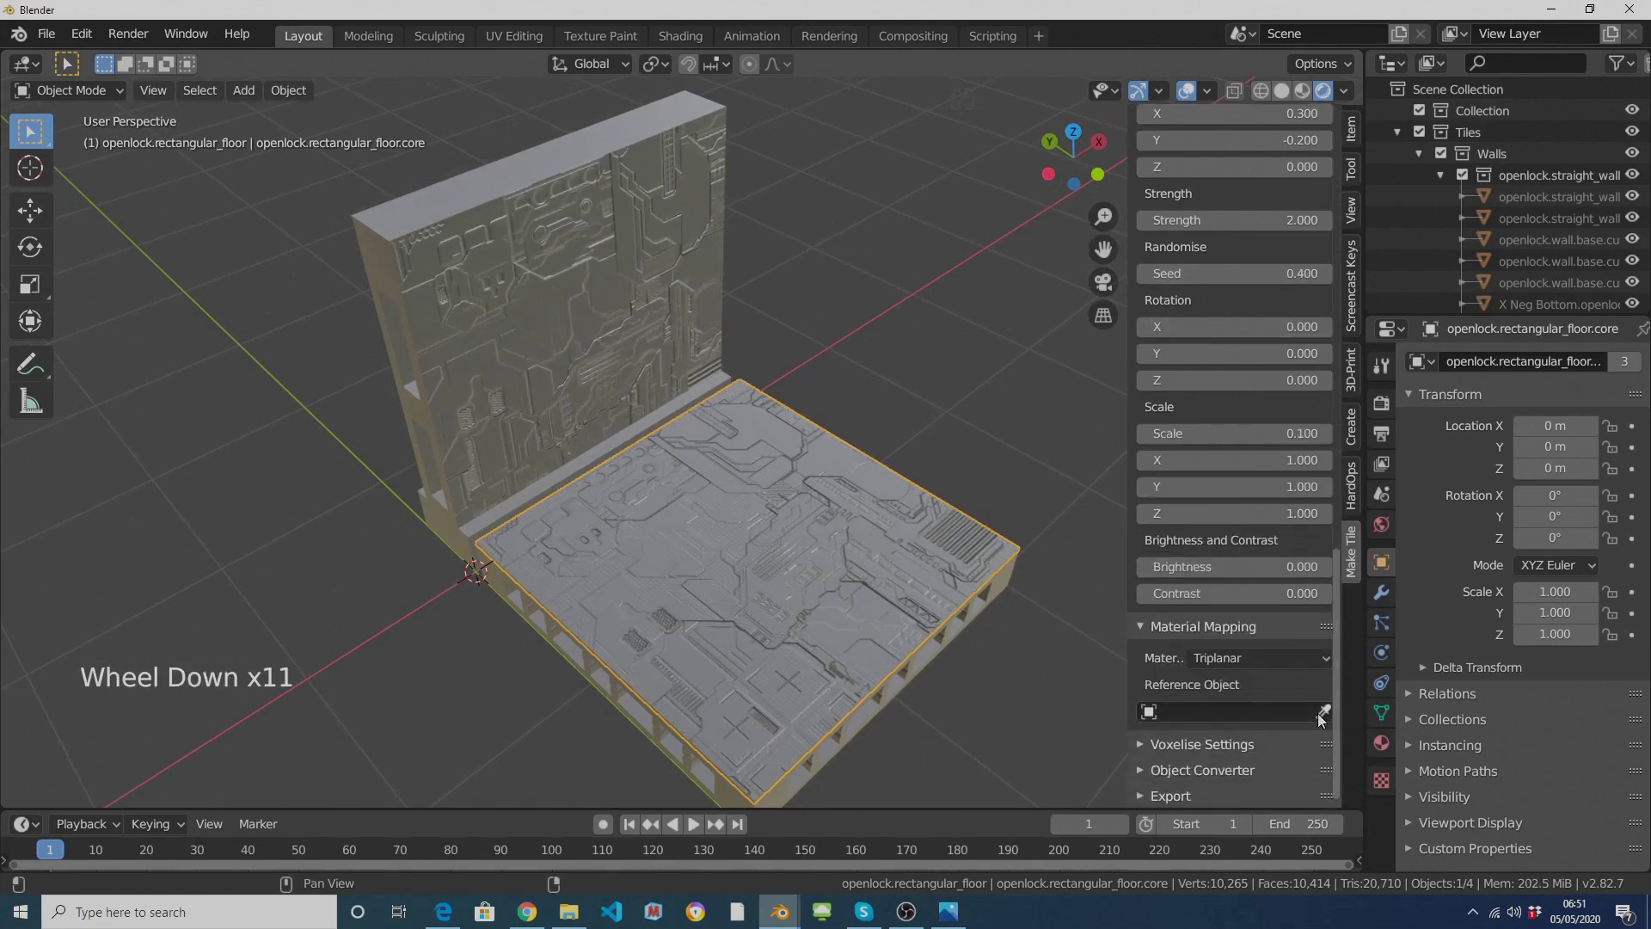
click(1141, 795)
scroll(1281, 742, down, 11)
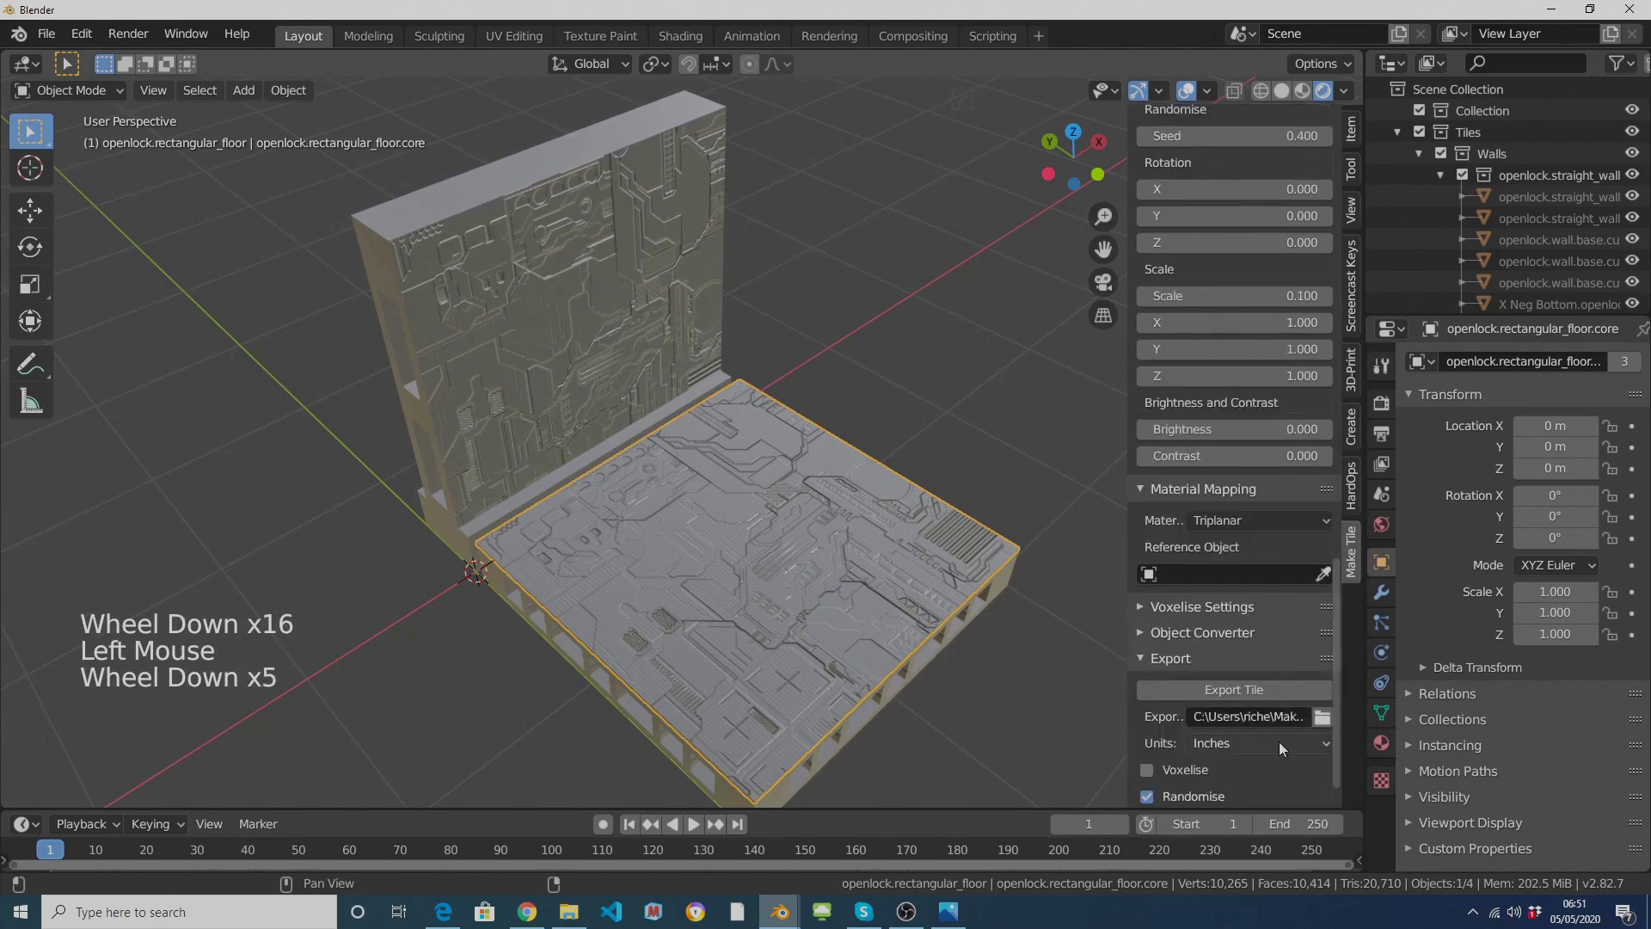
drag(1230, 788, 1259, 783)
click(1256, 656)
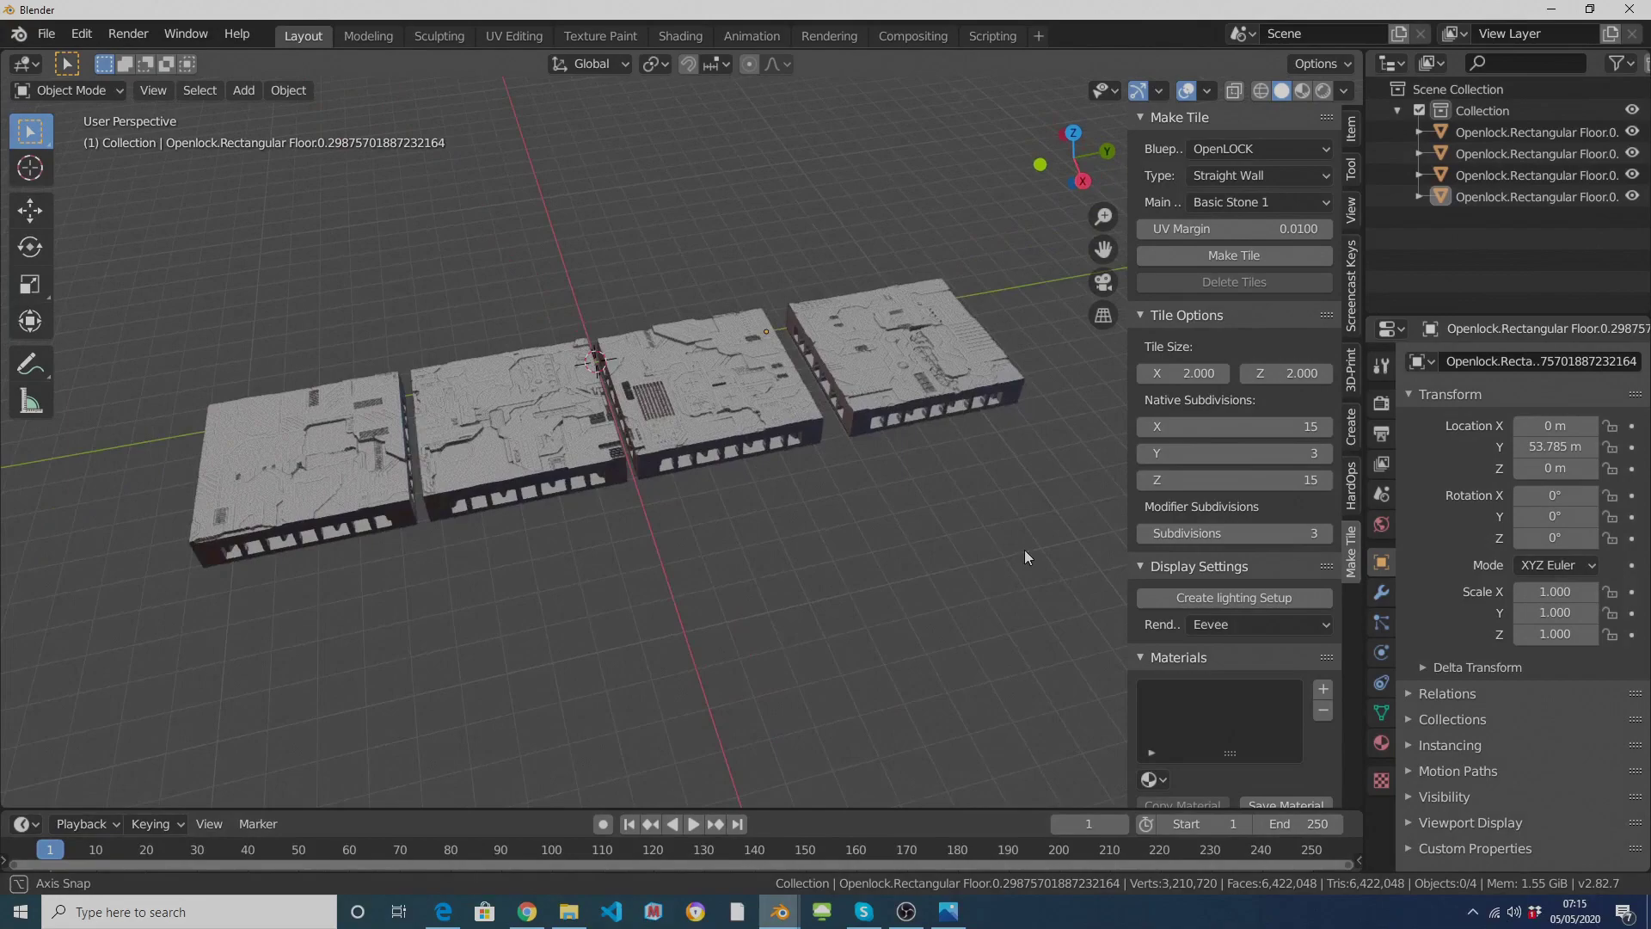
middle_drag(1026, 552, 874, 564)
Step: Copy the circuit material twice, then remove the Custom Image.003 and .002 slots from the floor
scroll(827, 604, up, 5)
scroll(829, 604, down, 5)
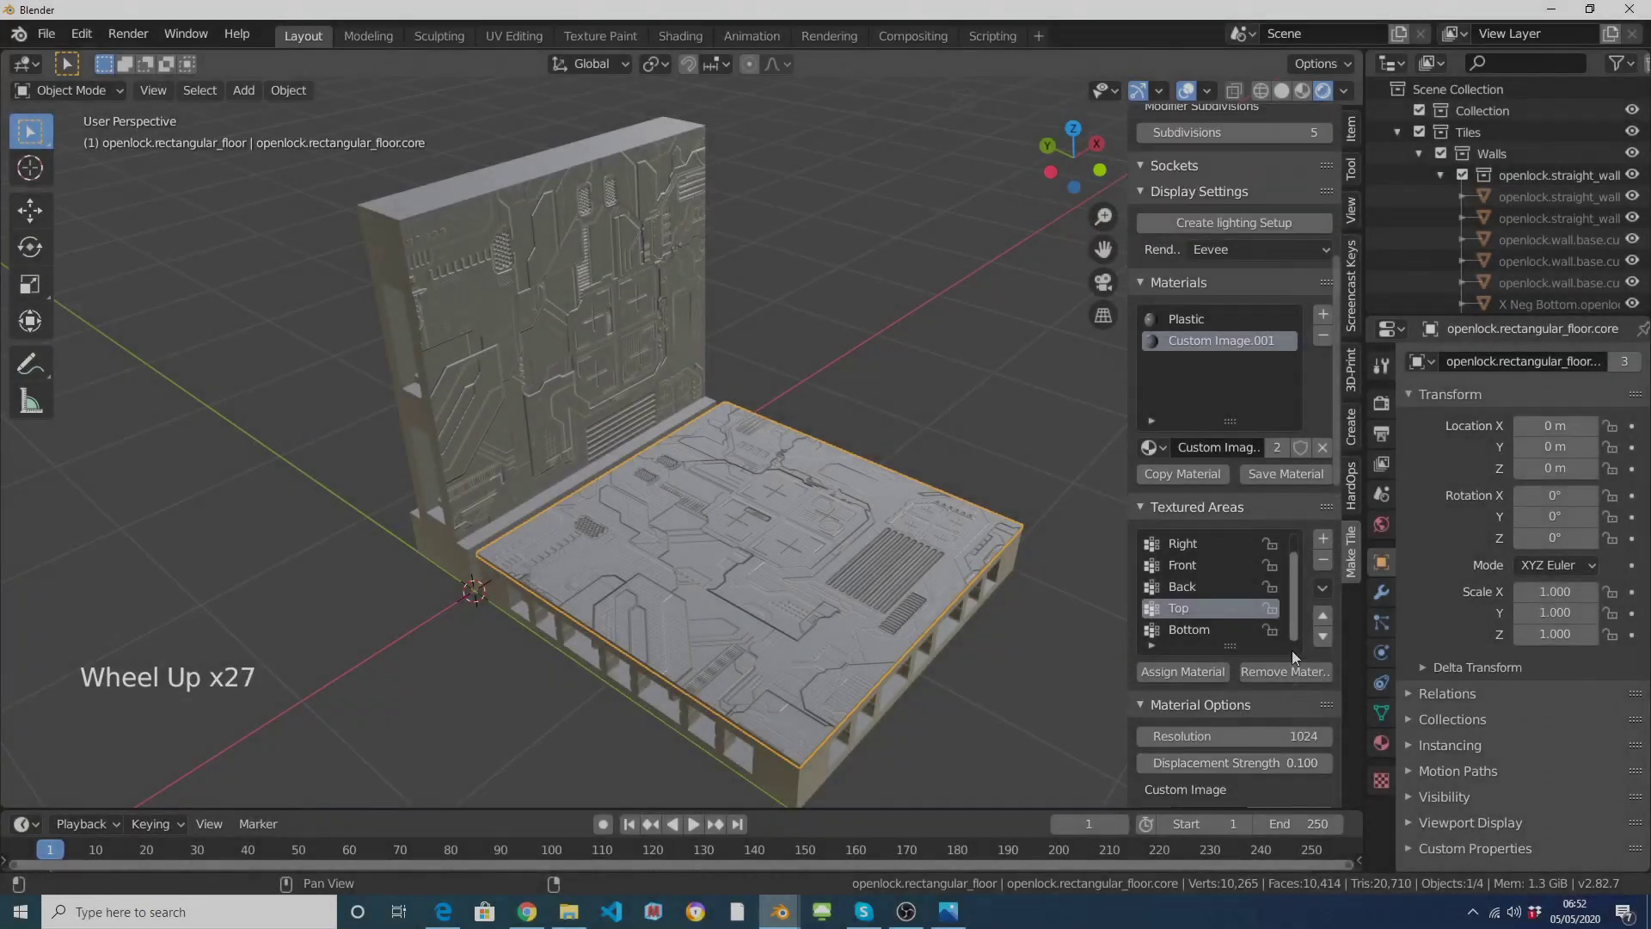
scroll(1292, 651, up, 2)
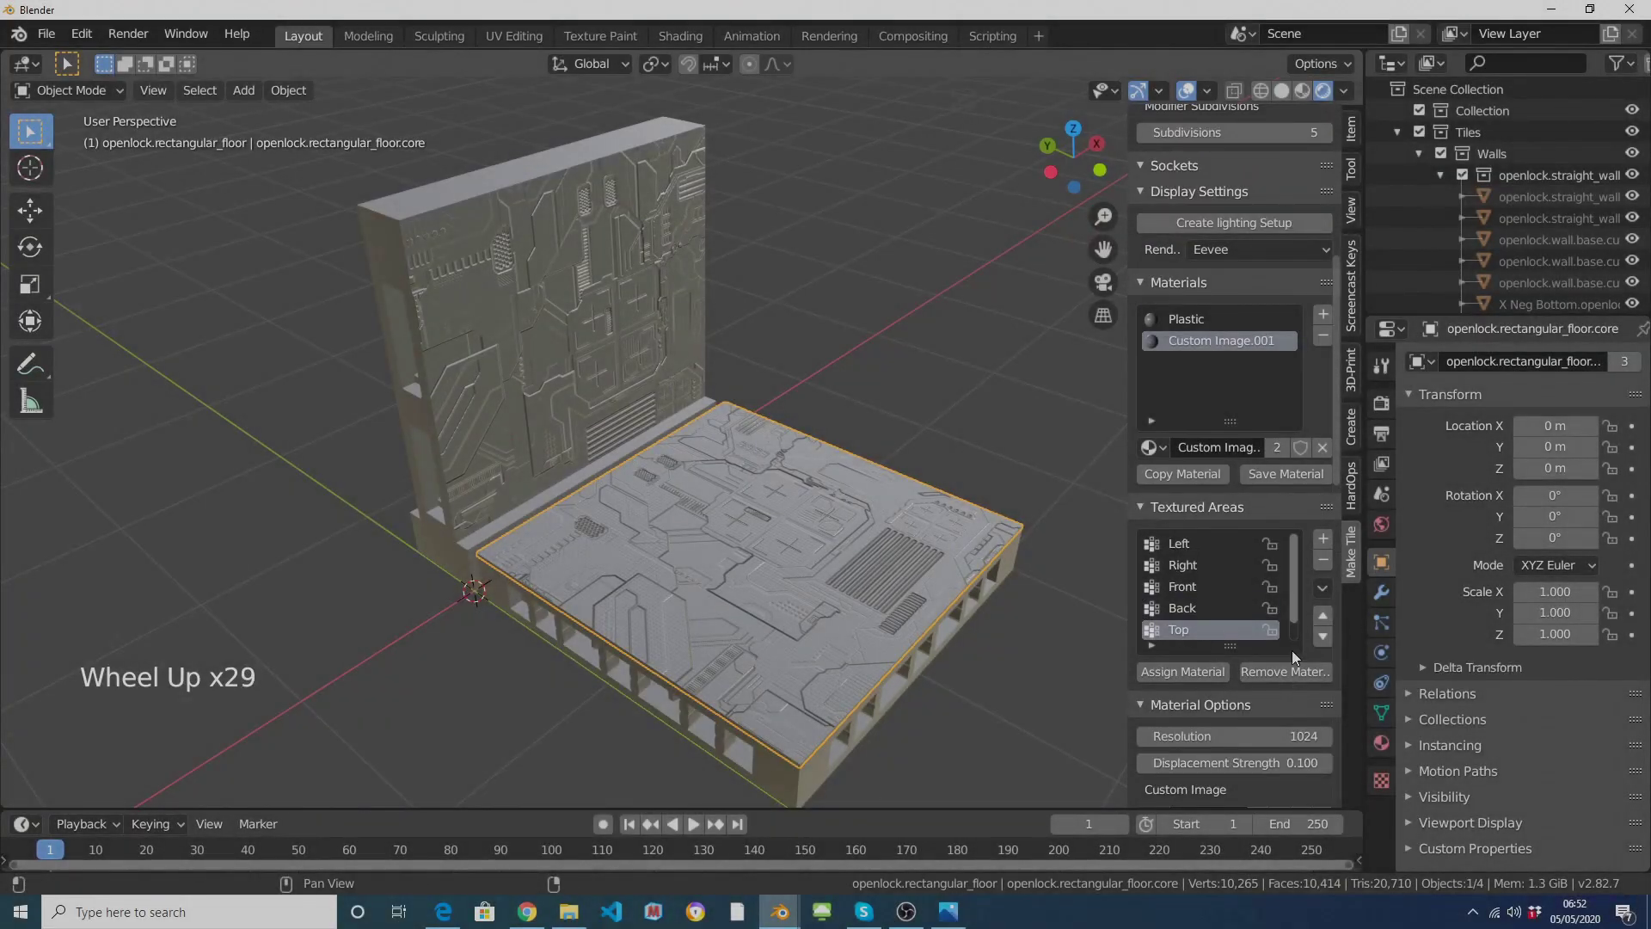
click(1187, 476)
click(1187, 476)
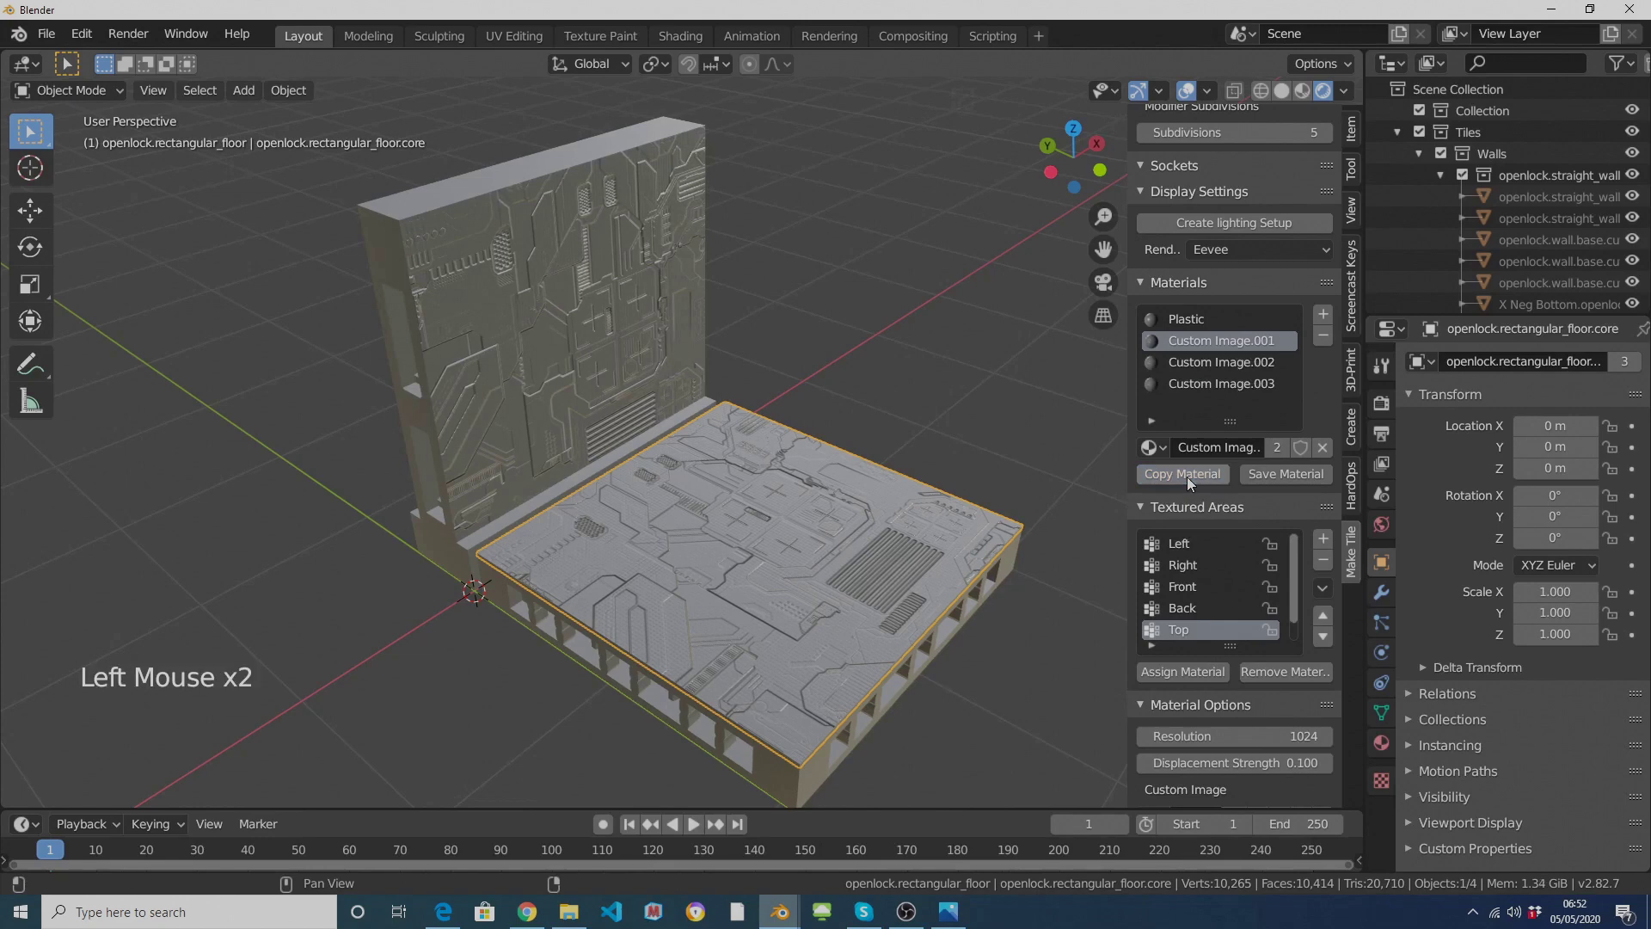
click(1188, 385)
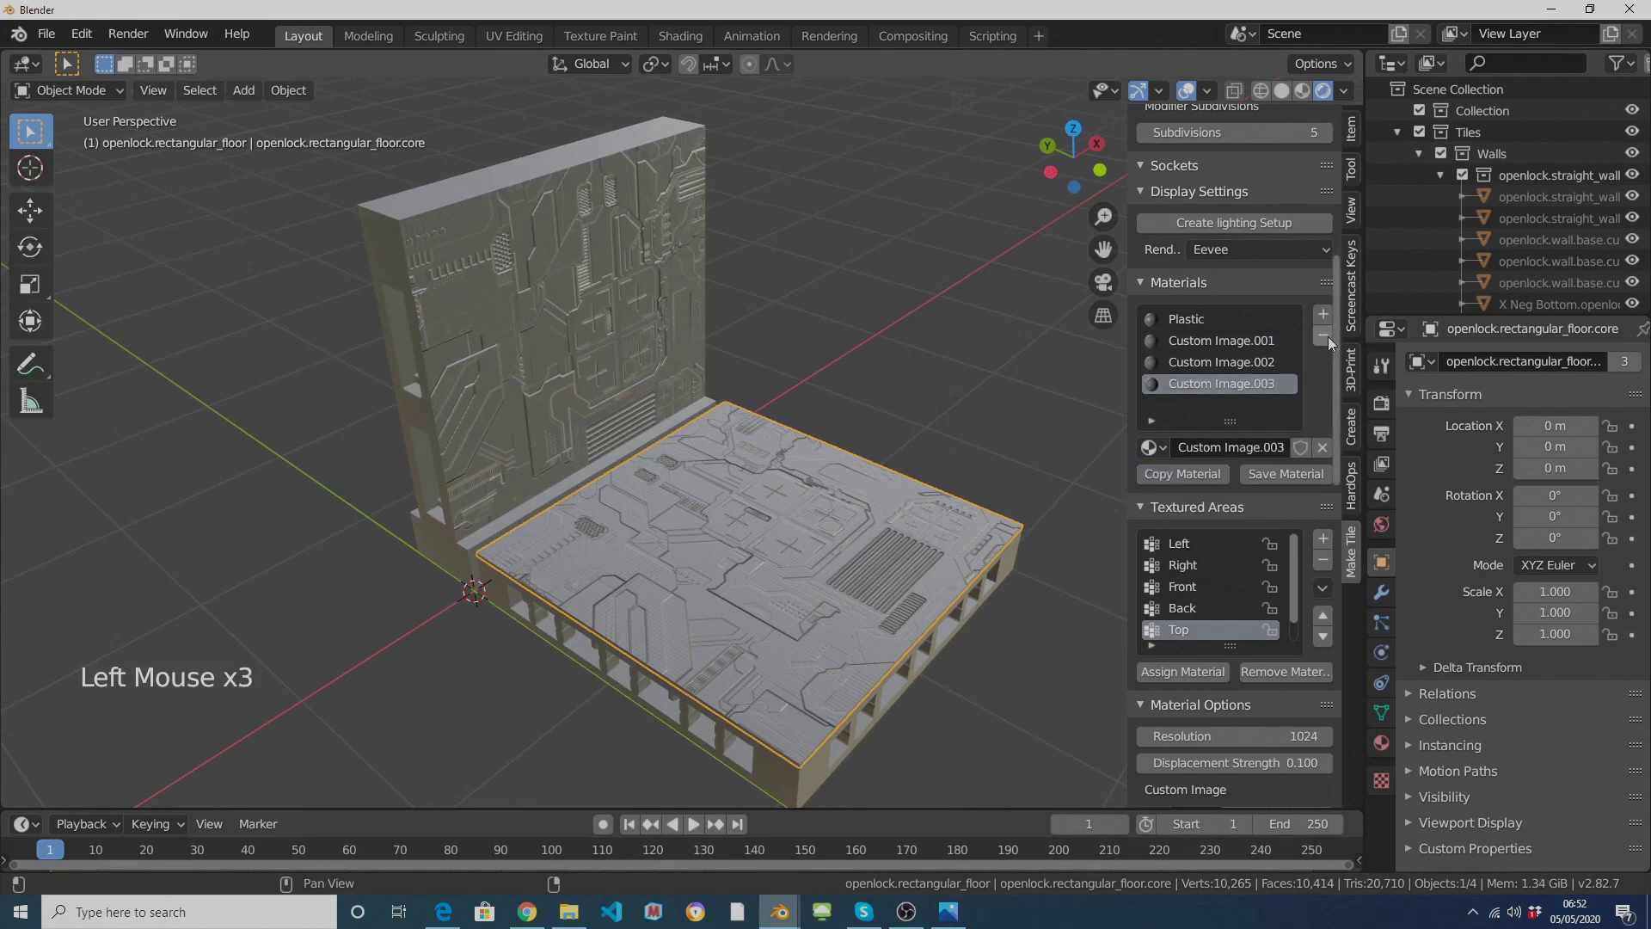
click(1322, 336)
click(1323, 337)
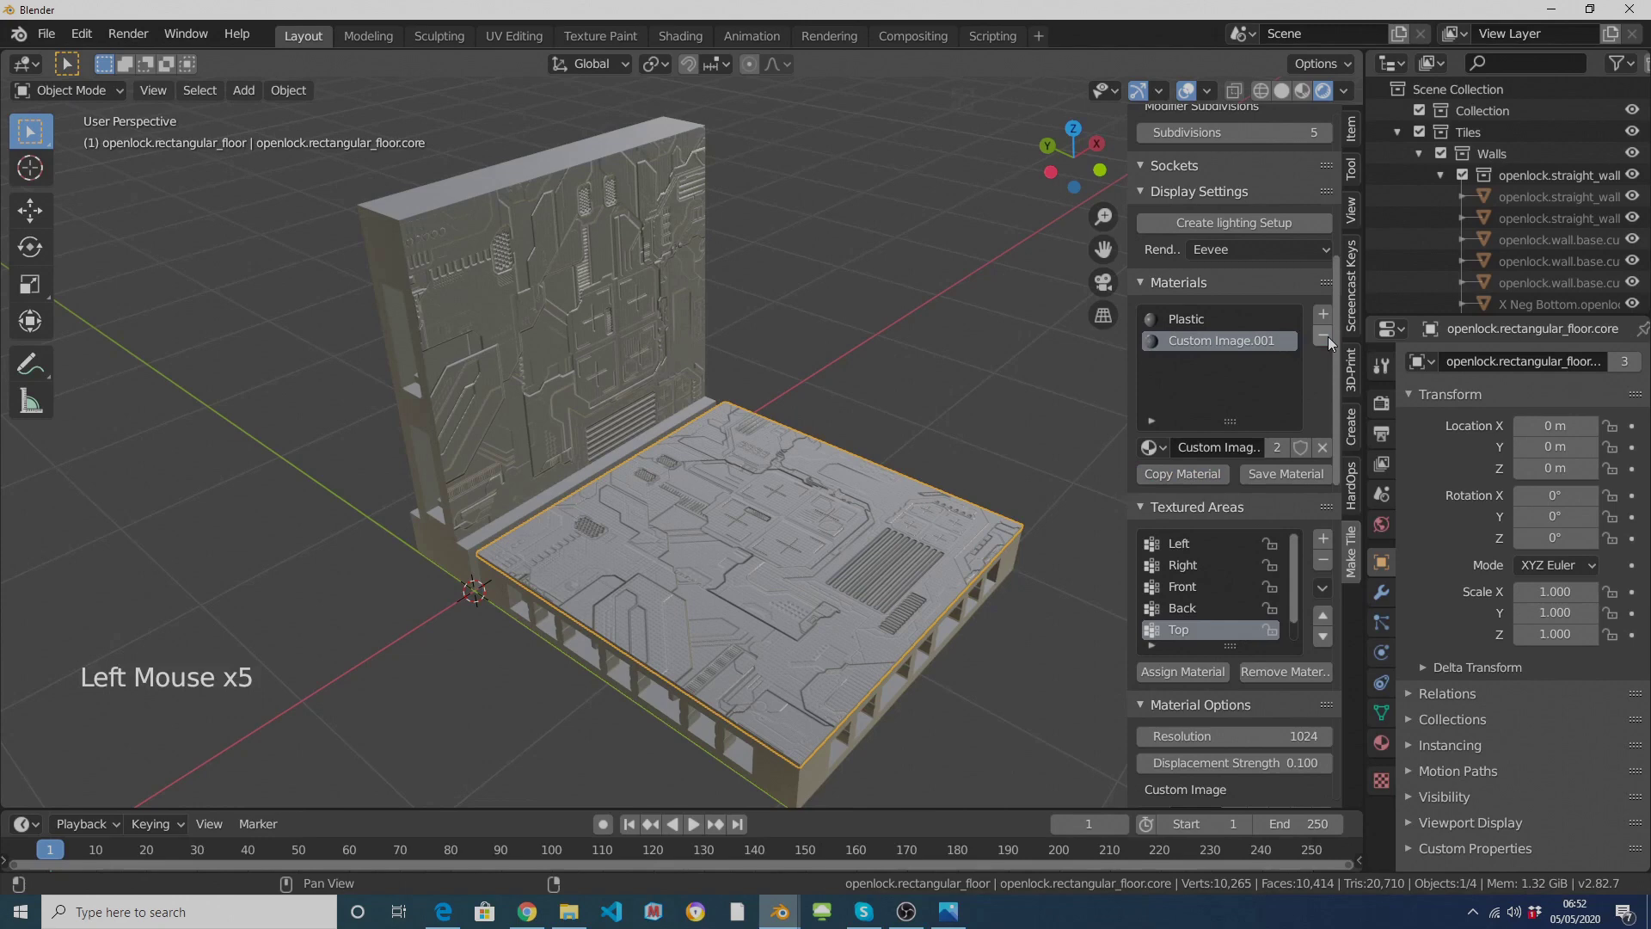
Step: Select the wall and assign it the Custom Image.002 material
click(517, 335)
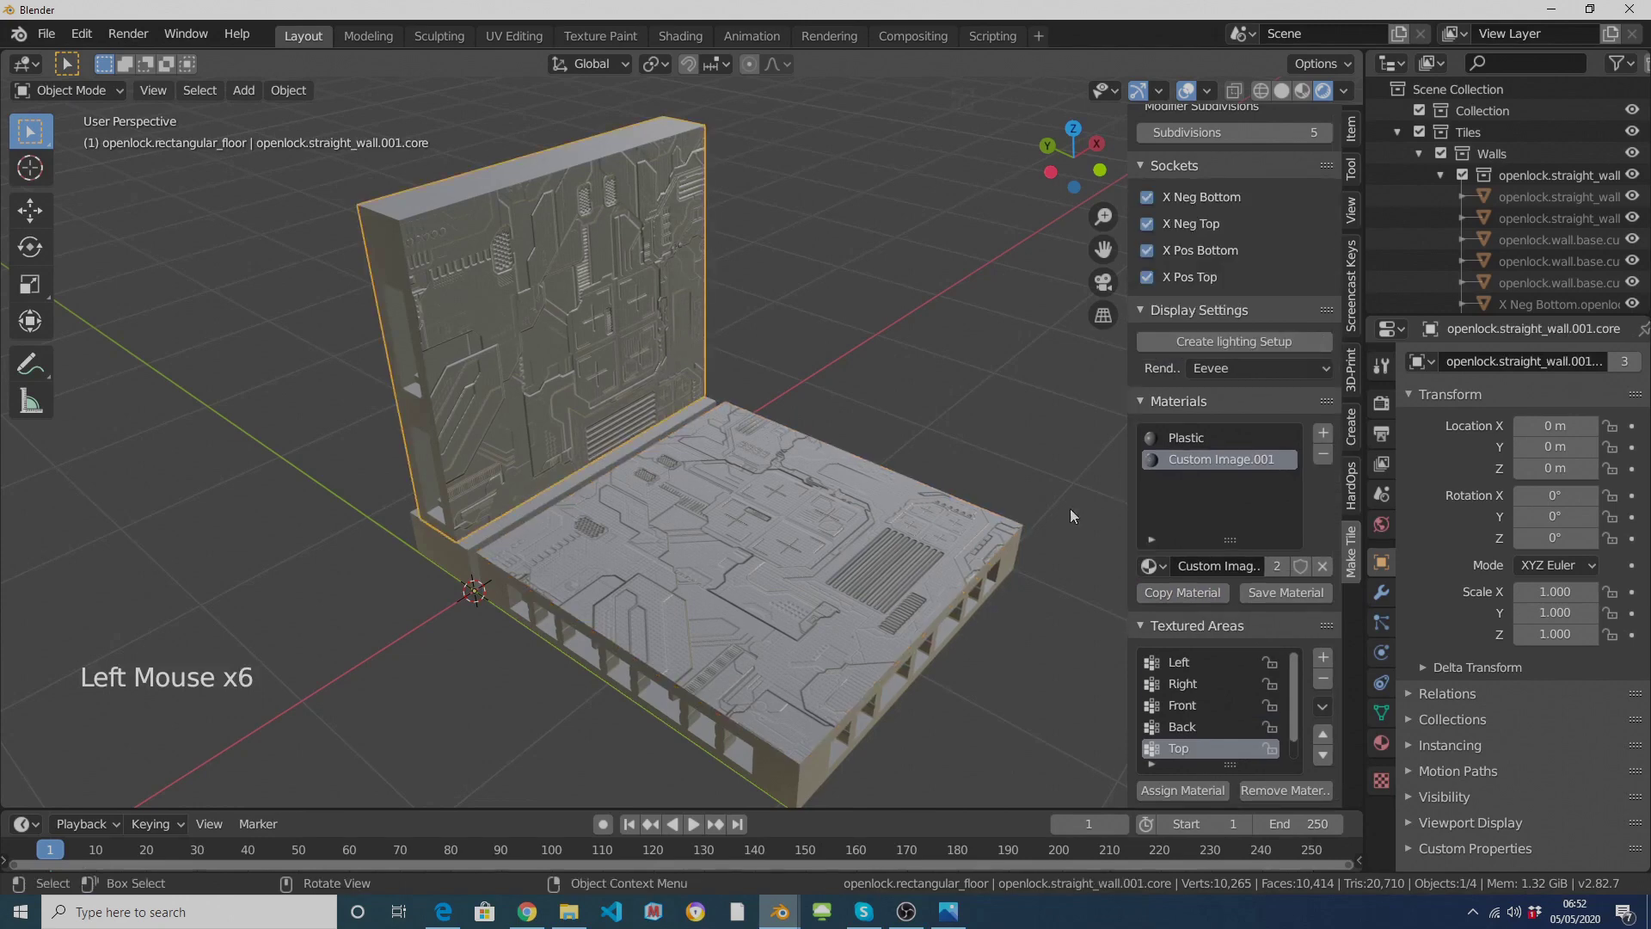
click(1152, 567)
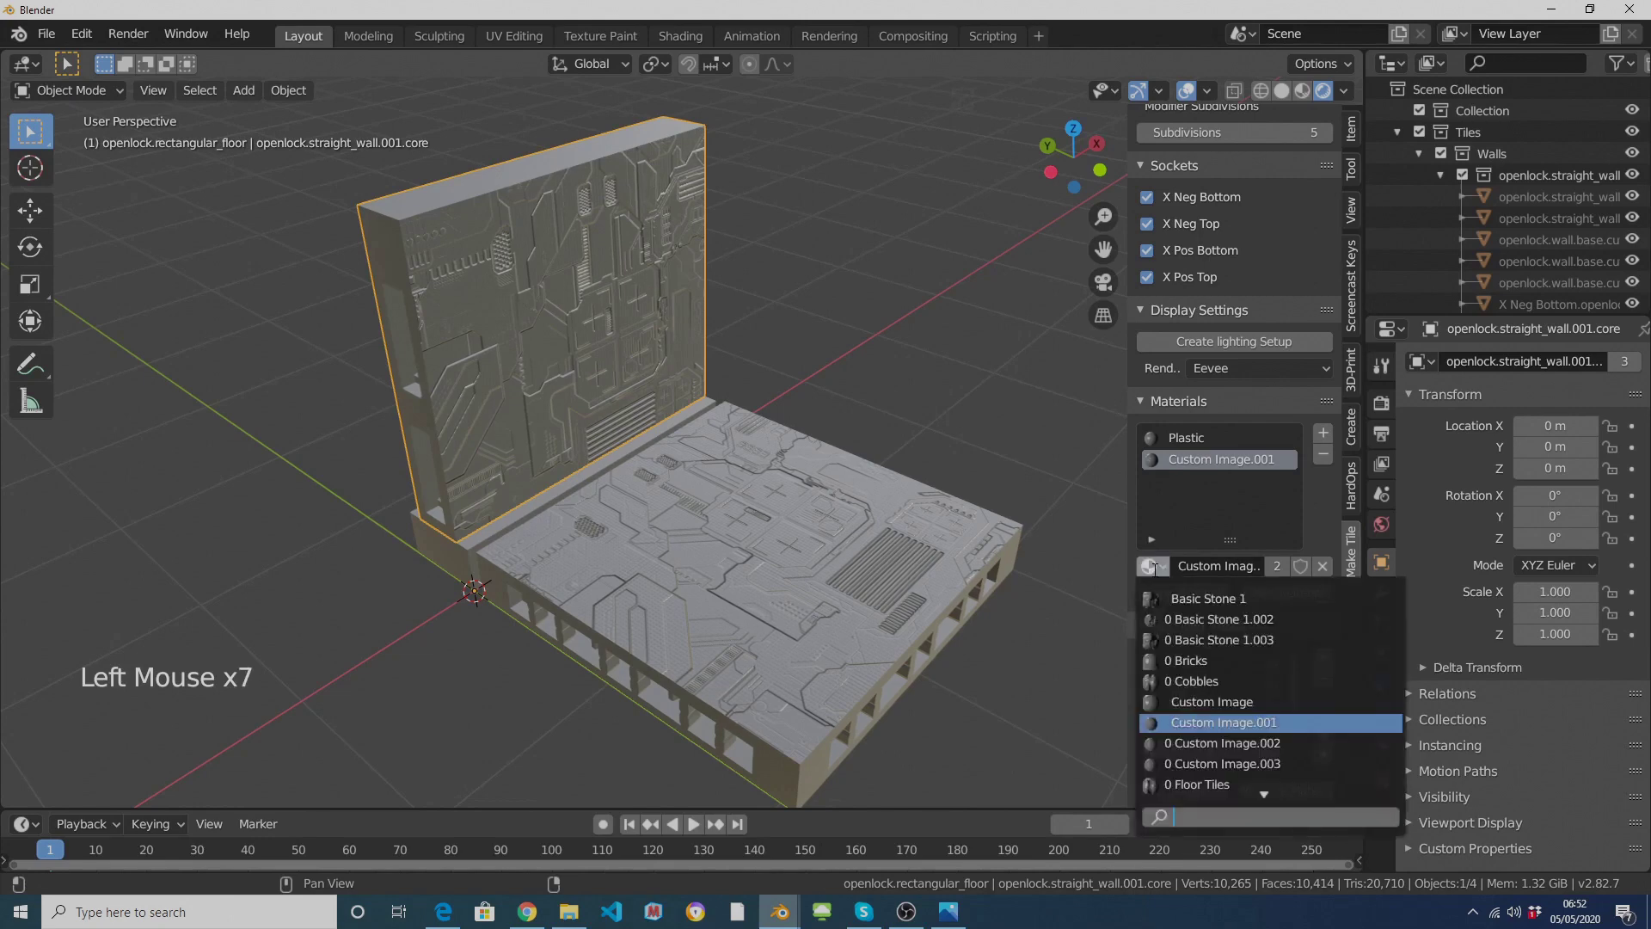
click(1228, 745)
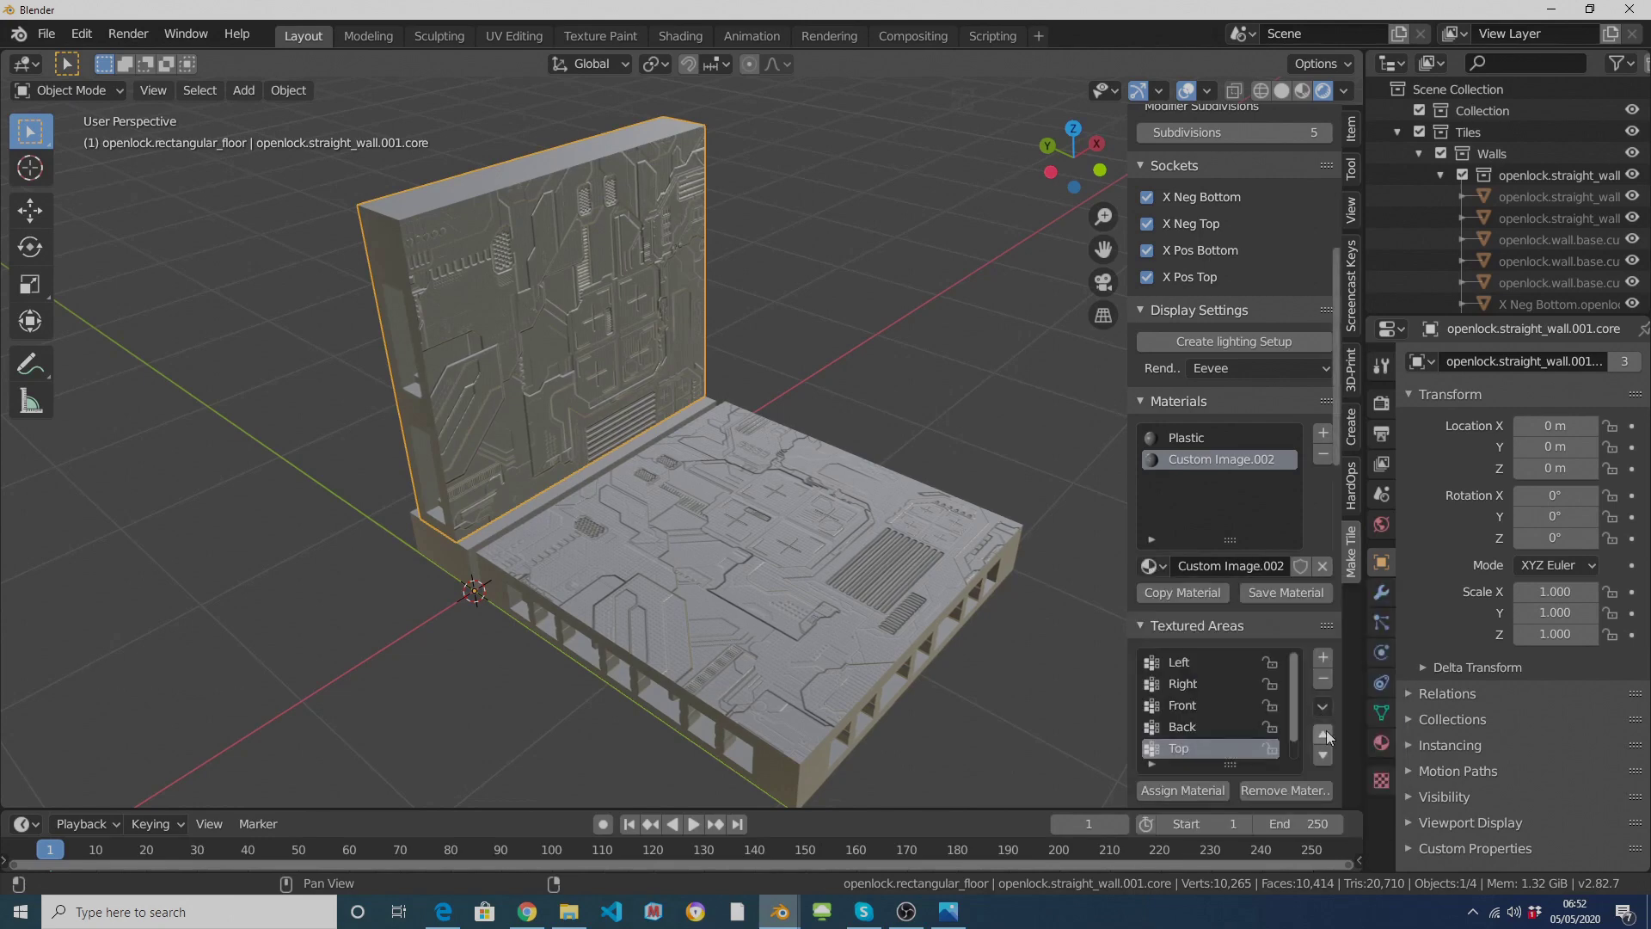
Step: Raise the wall texture's Location Y to 0.100
scroll(1329, 744, down, 13)
scroll(1328, 747, down, 3)
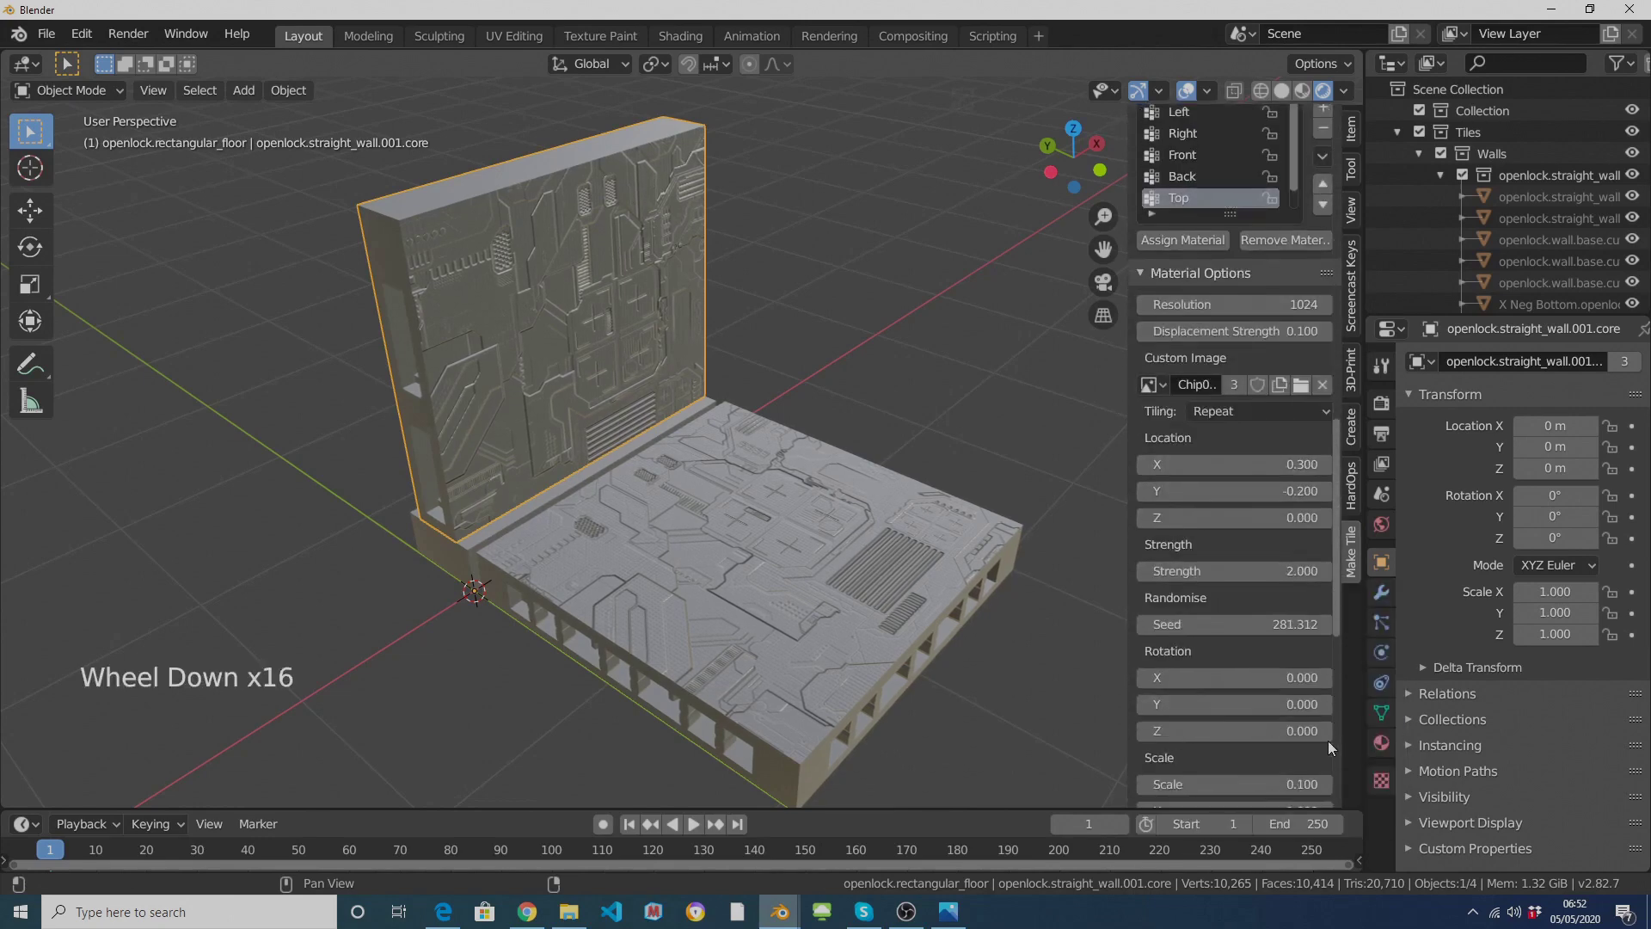
click(1329, 494)
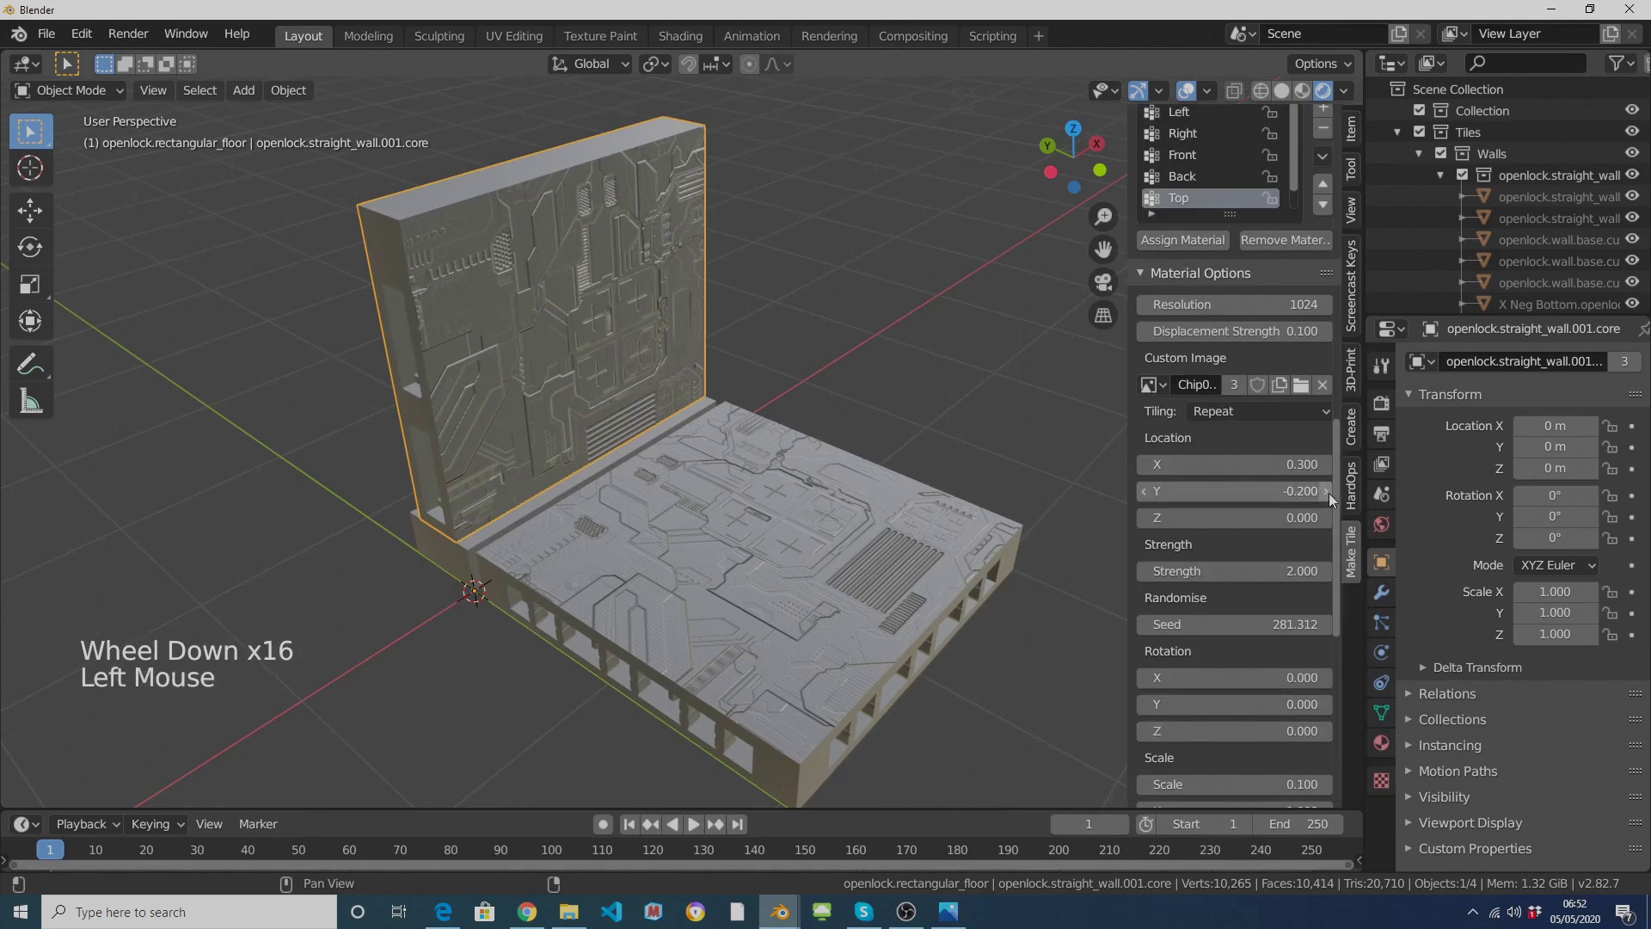
click(1329, 494)
click(1329, 493)
Step: Turn the wall into displaced 3D geometry with Make 3D
scroll(1328, 493, up, 16)
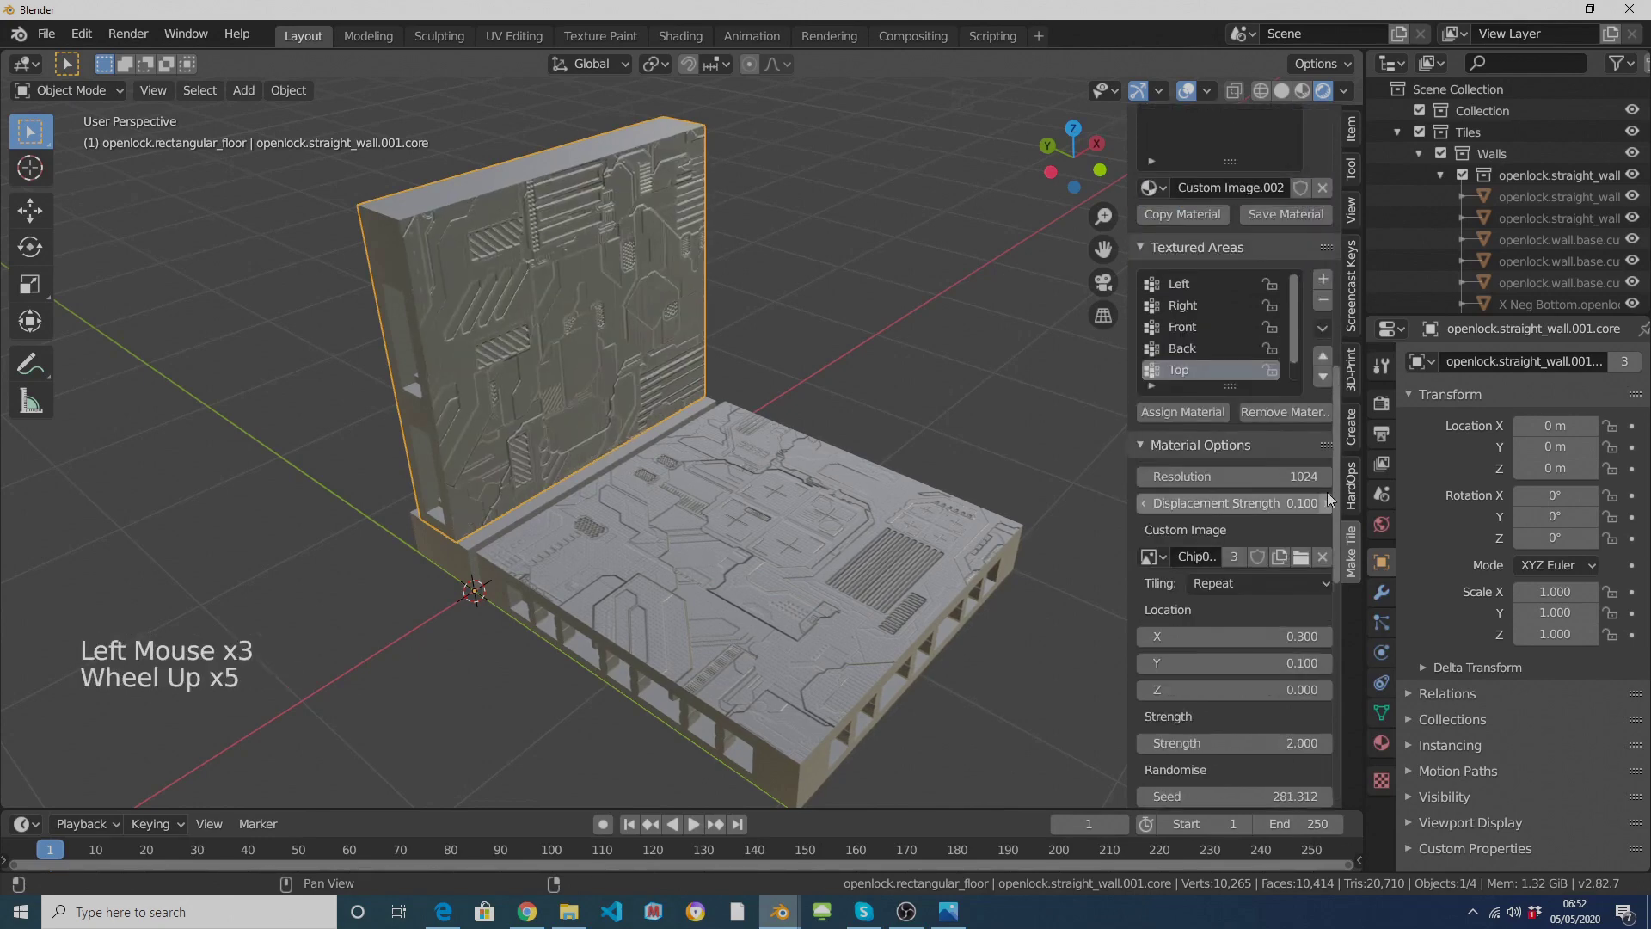
scroll(1327, 493, up, 17)
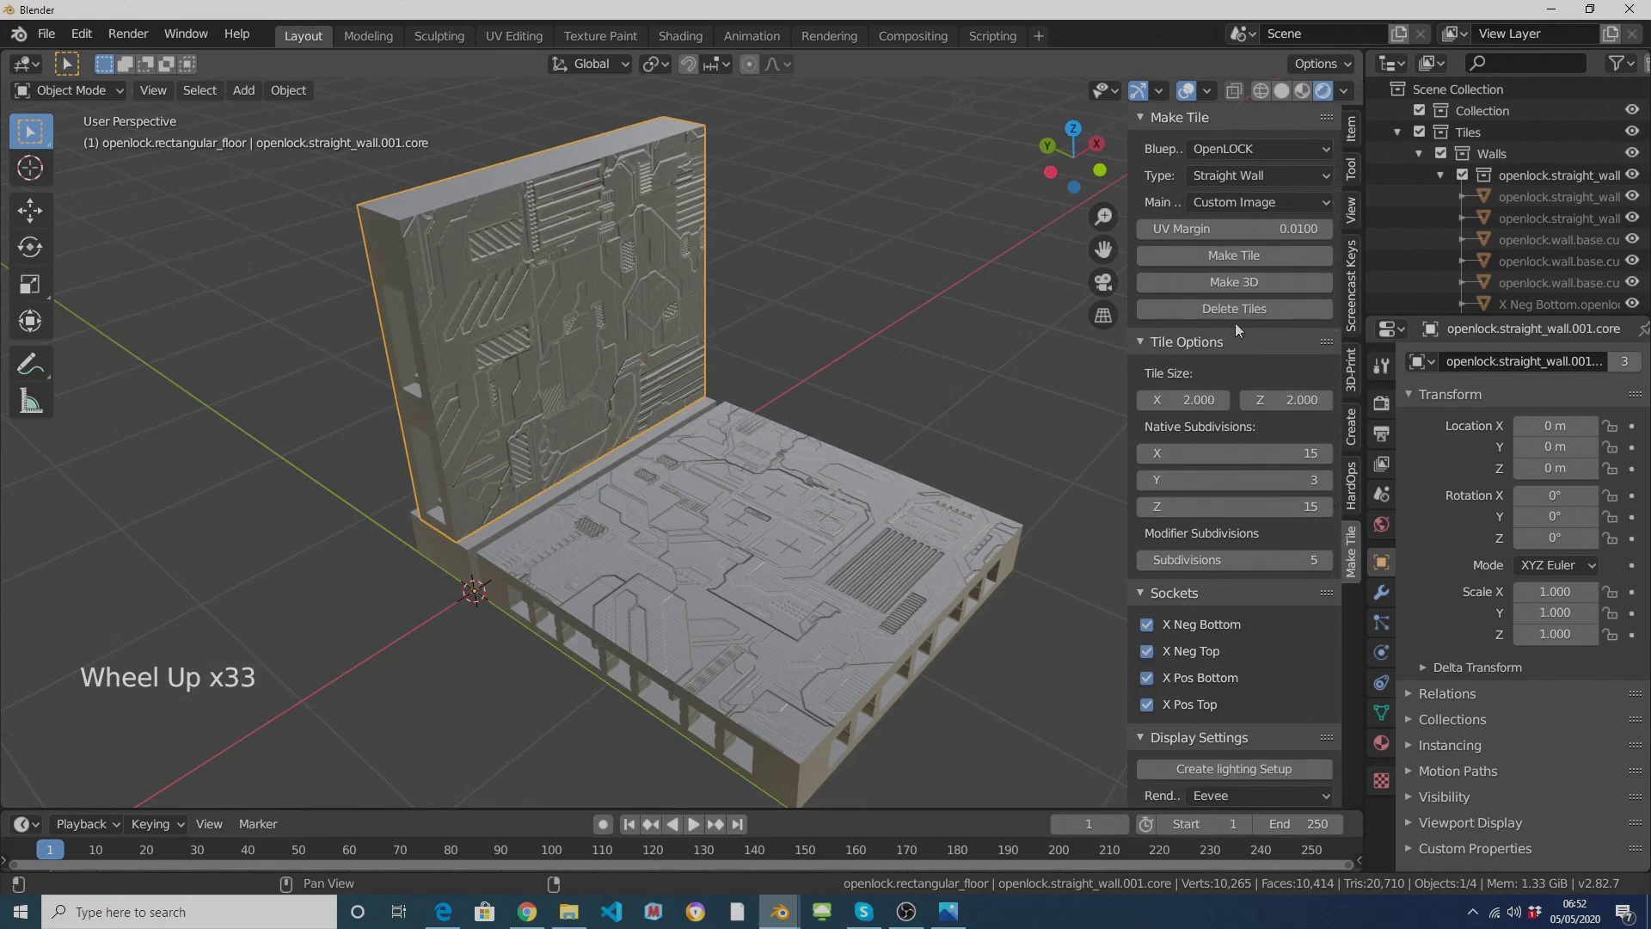
click(1234, 284)
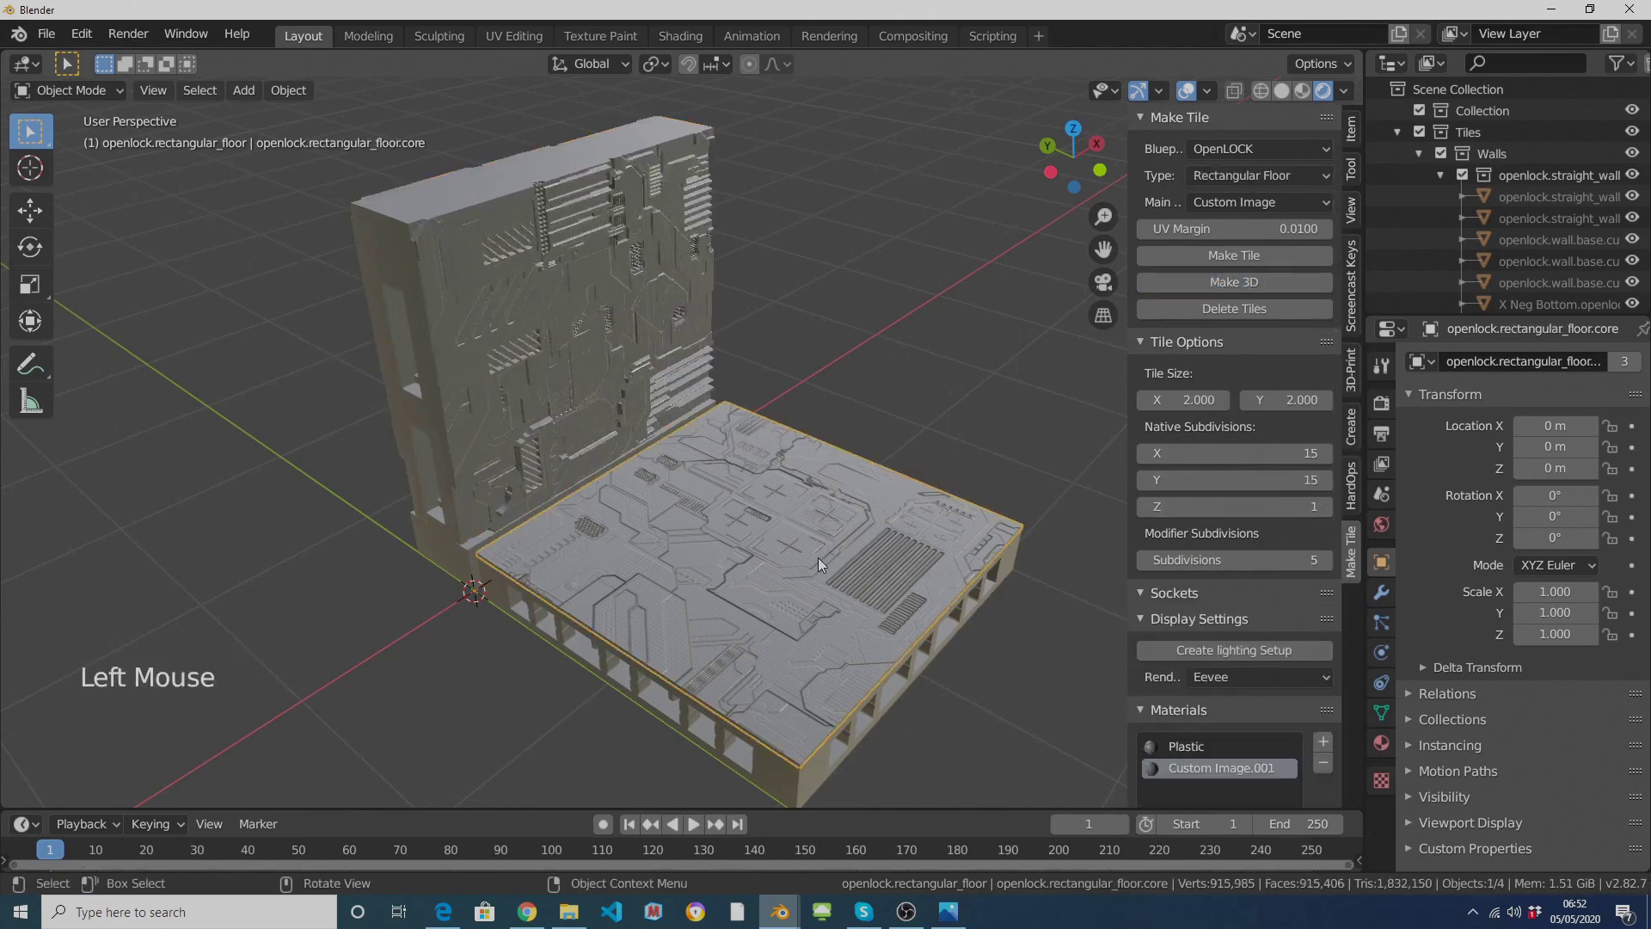
Step: Make the Planks012 floor tile 3D so the boards become displaced geometry, then select it
middle_drag(819, 557, 363, 691)
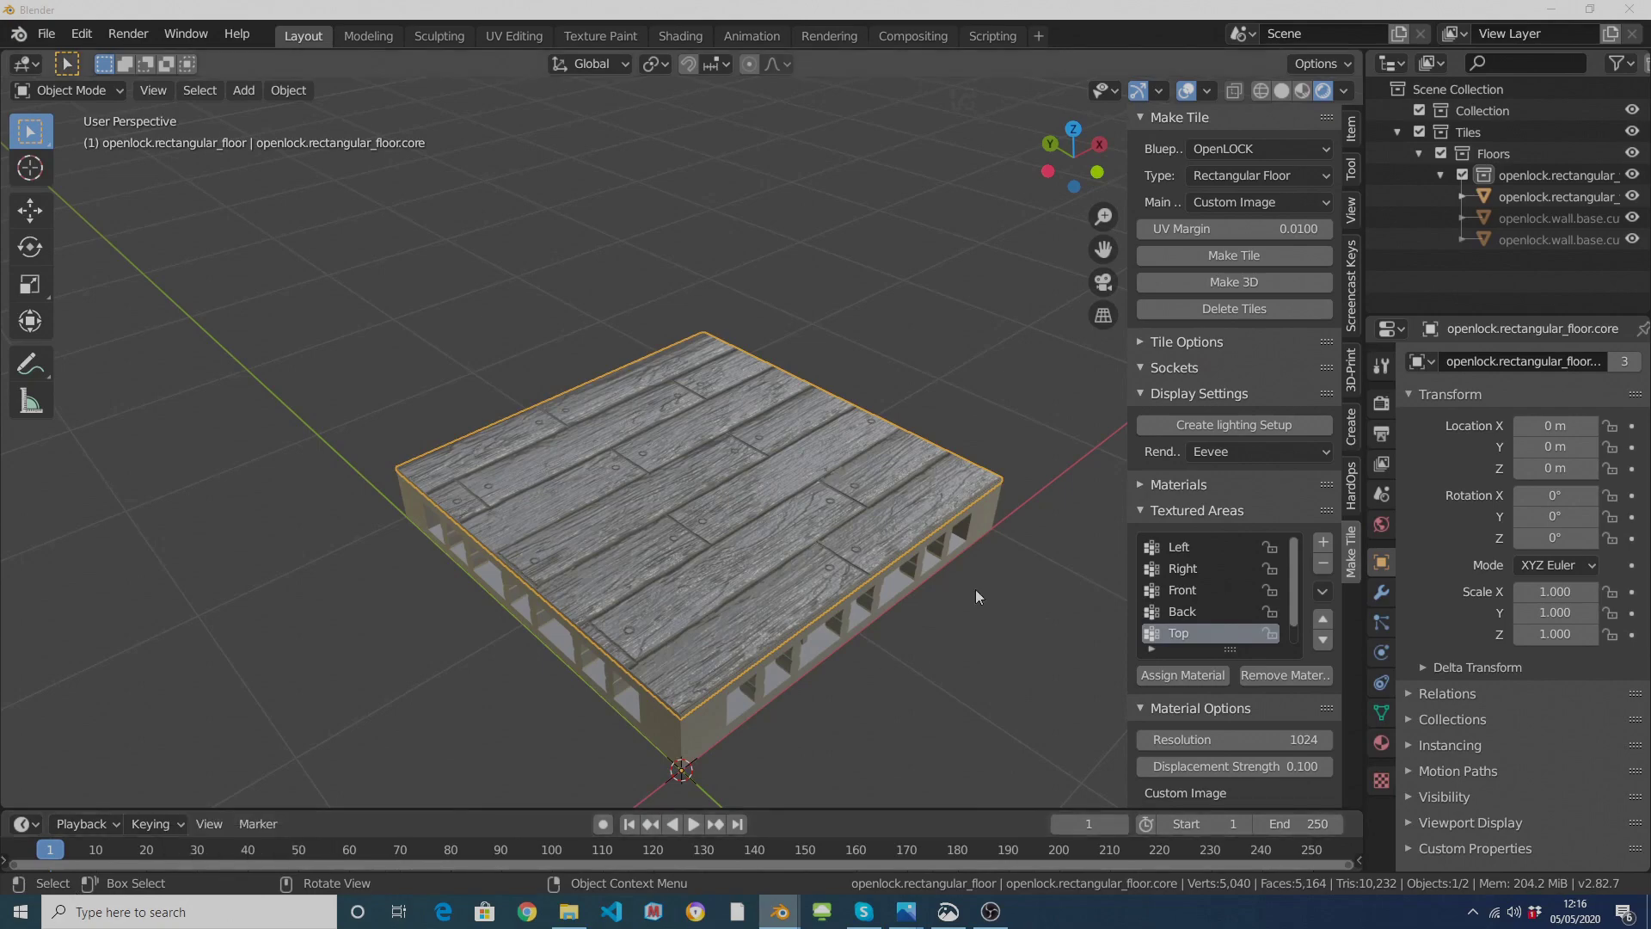
mouse_move(977, 679)
middle_down()
mouse_move(876, 686)
mouse_move(1087, 671)
mouse_move(1137, 641)
mouse_move(993, 701)
middle_up()
scroll(992, 699, down, 2)
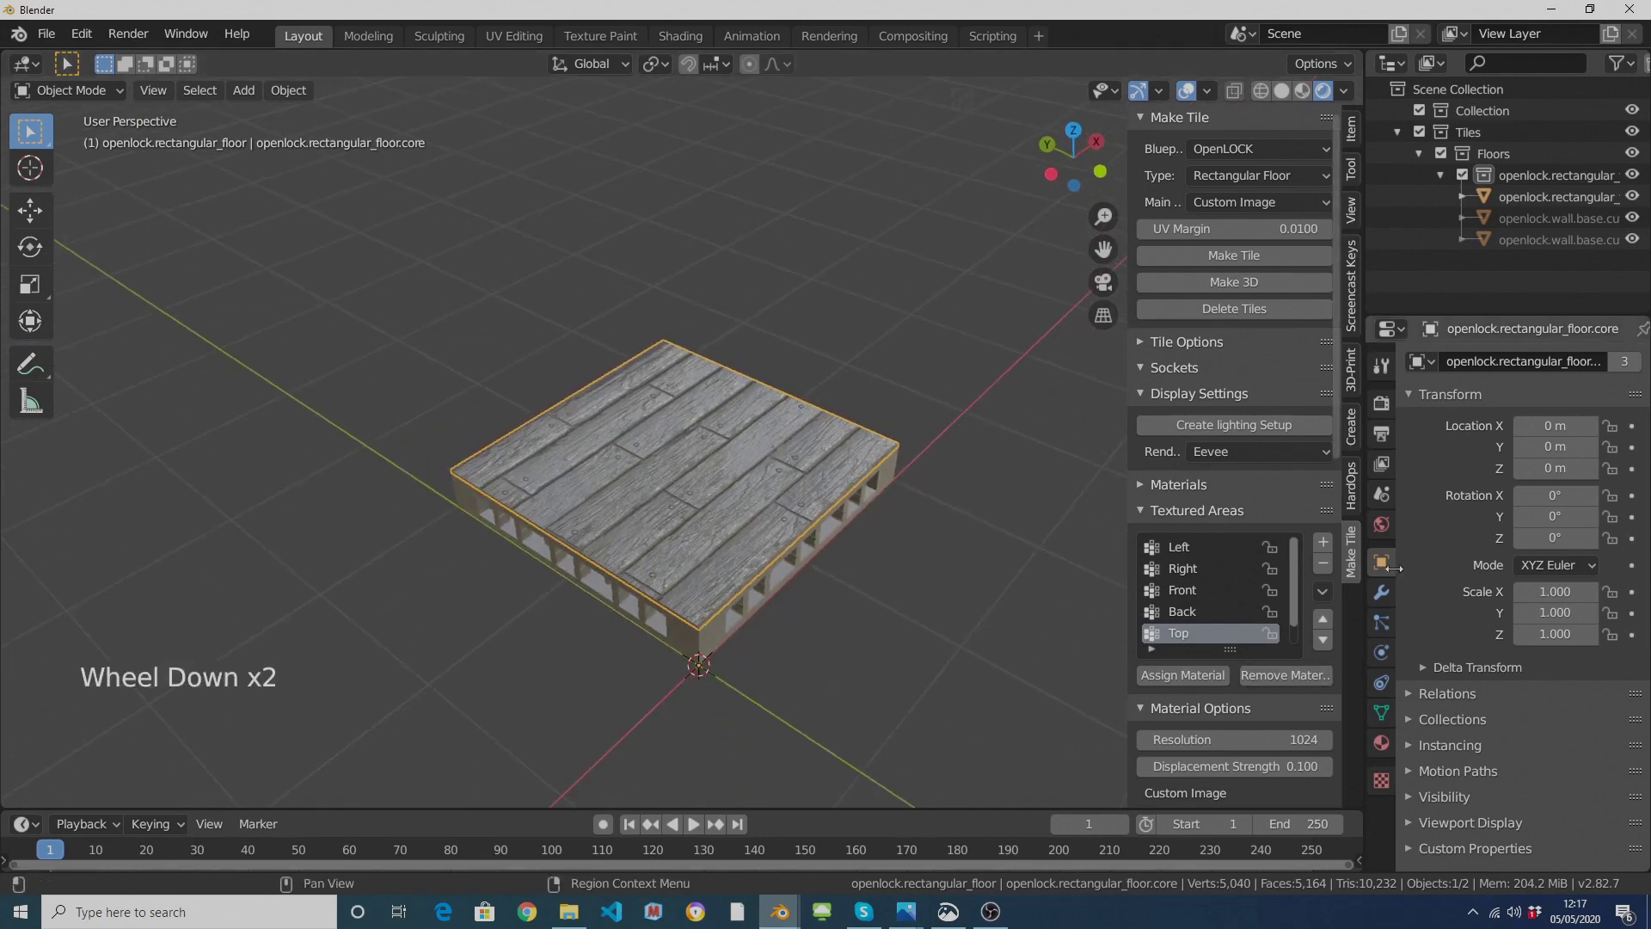
click(1247, 280)
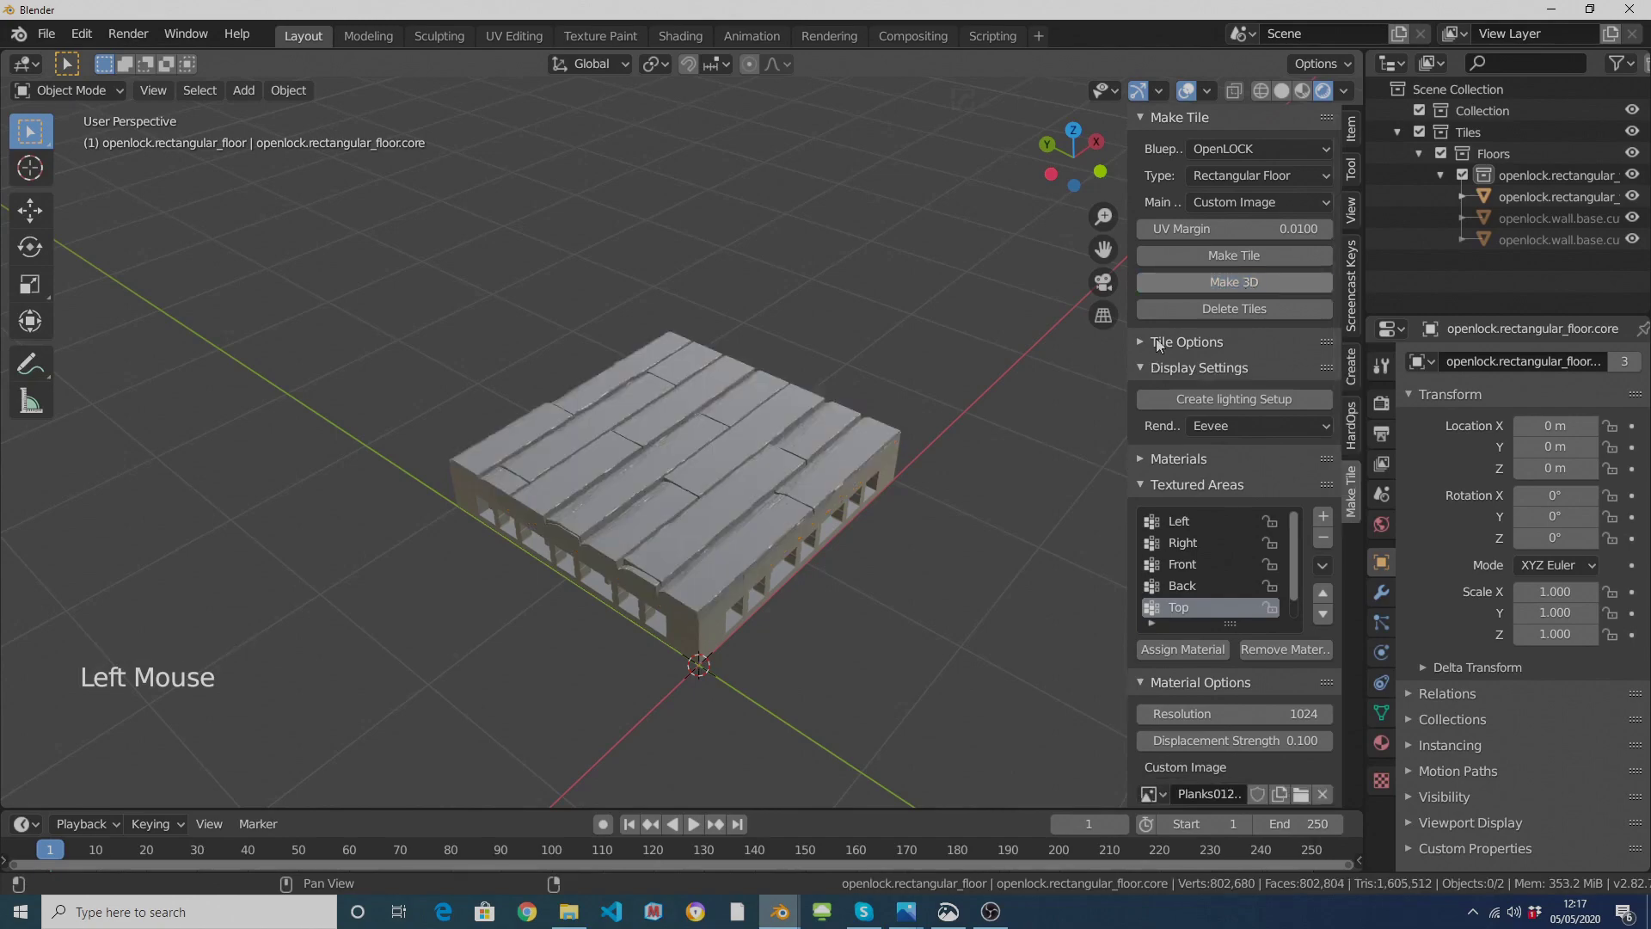
scroll(819, 496, up, 3)
middle_drag(818, 497, 577, 496)
scroll(577, 498, down, 2)
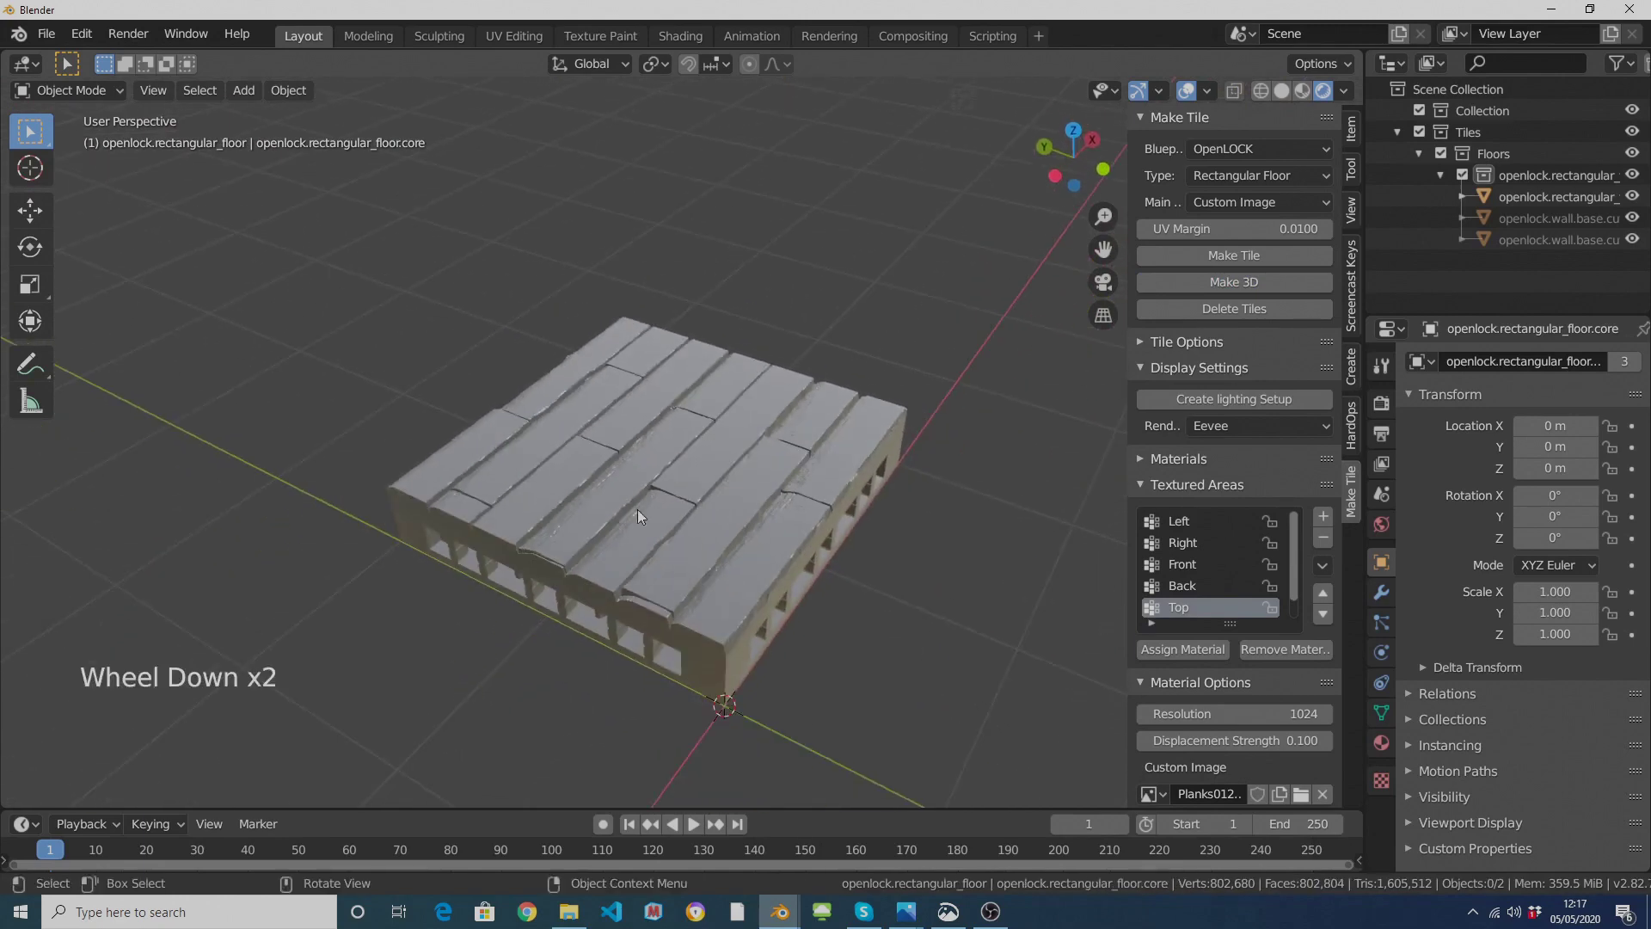
click(660, 513)
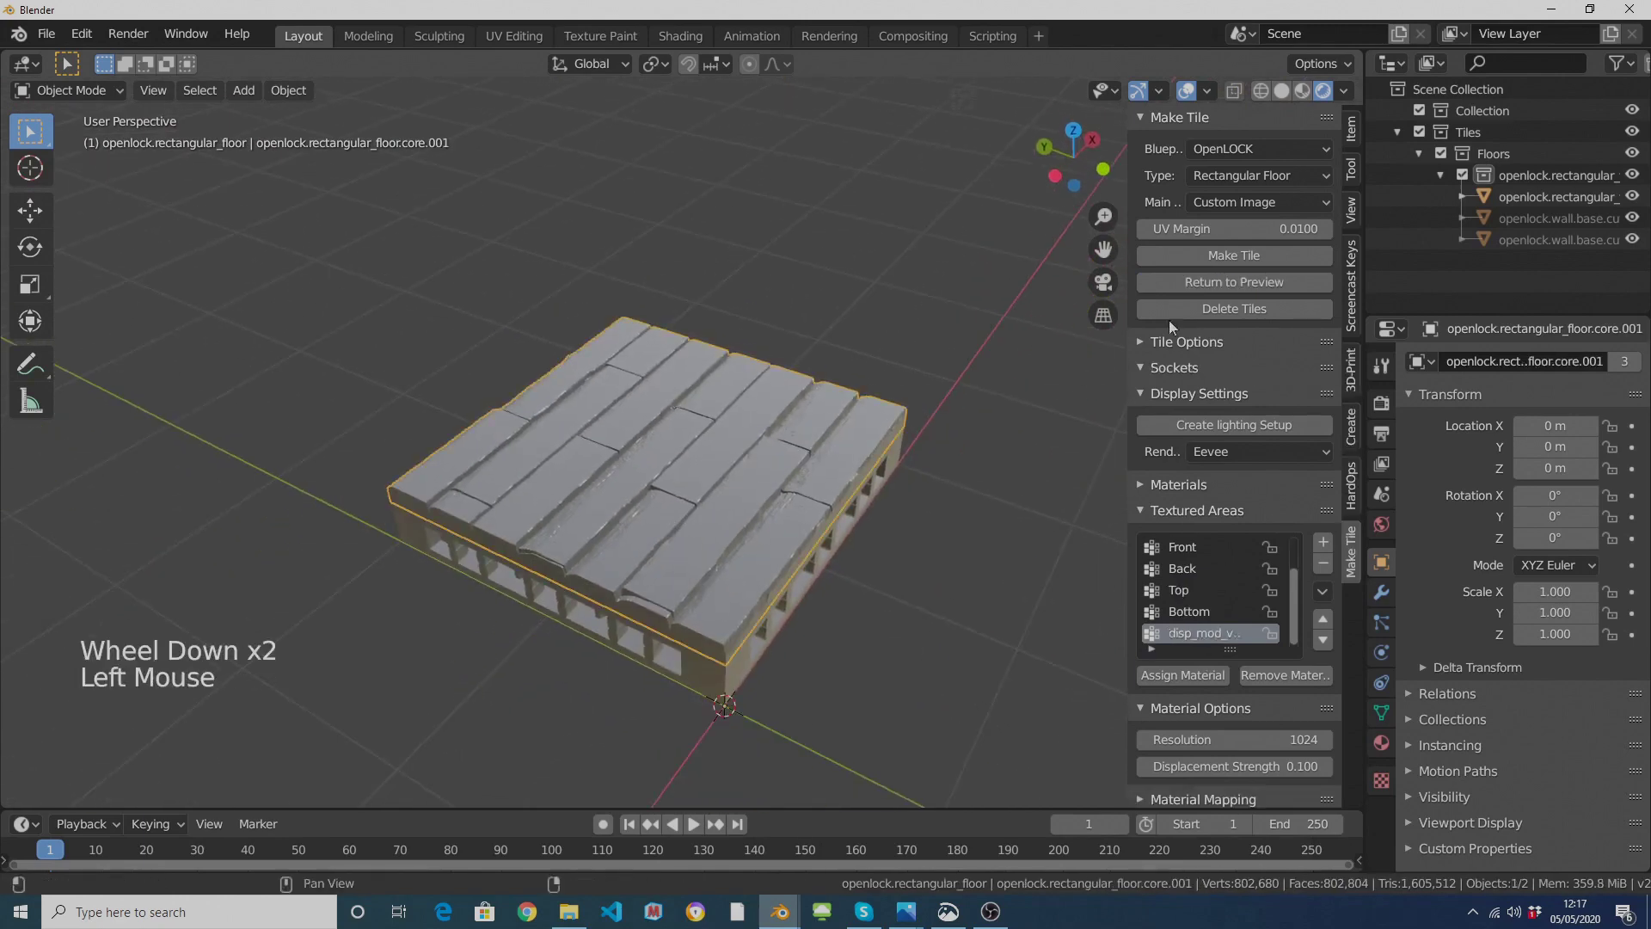
Step: Return the plank floor to its textured preview and render the viewport with Cycles
click(1202, 283)
drag(1255, 450, 1245, 482)
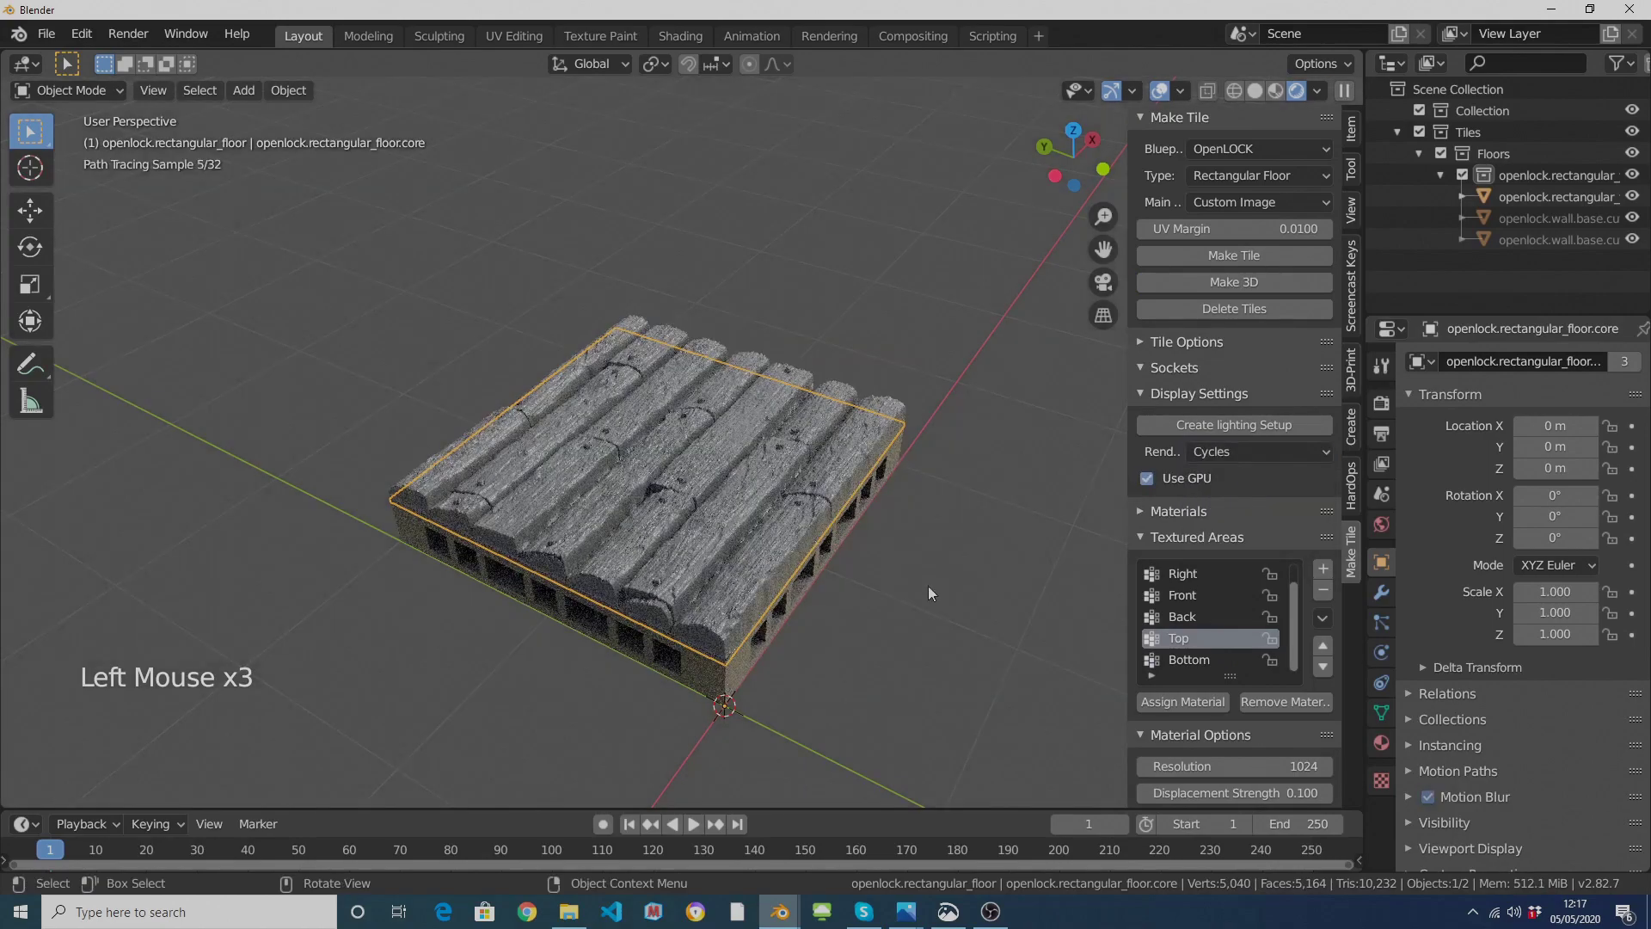
scroll(899, 602, up, 3)
middle_drag(898, 601, 620, 588)
scroll(605, 651, down, 3)
middle_drag(718, 568, 631, 627)
Step: Lower the plank texture Strength in Material Options to 0.5
scroll(1334, 723, down, 1)
scroll(1334, 723, down, 11)
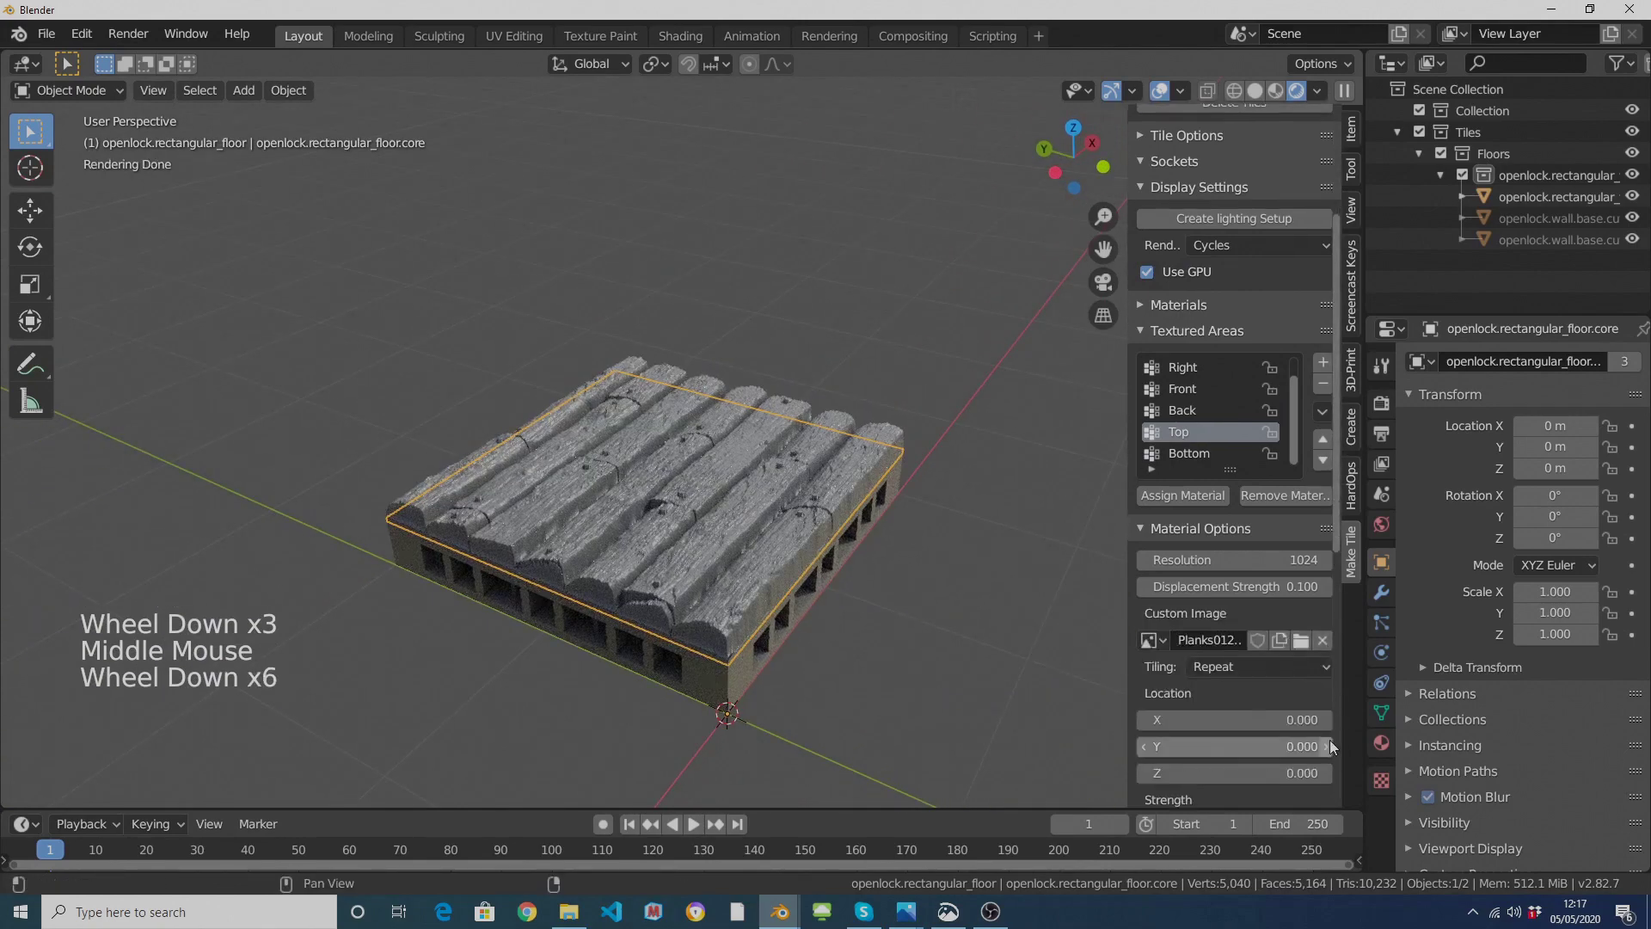
click(1248, 622)
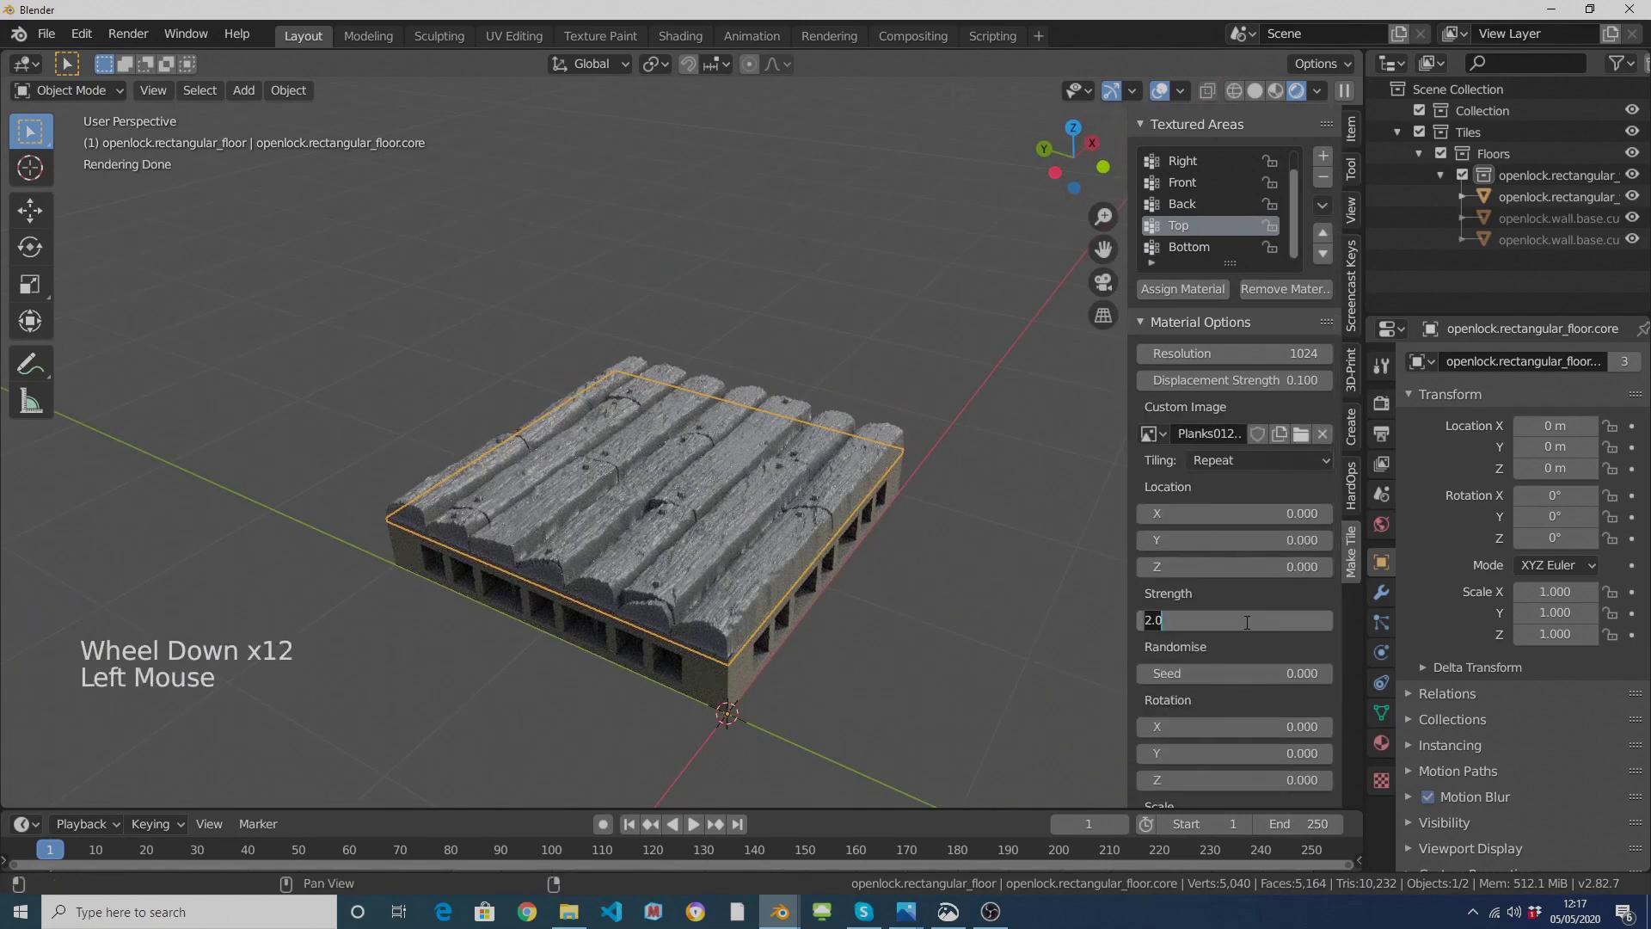
text(0.5)
key(Return)
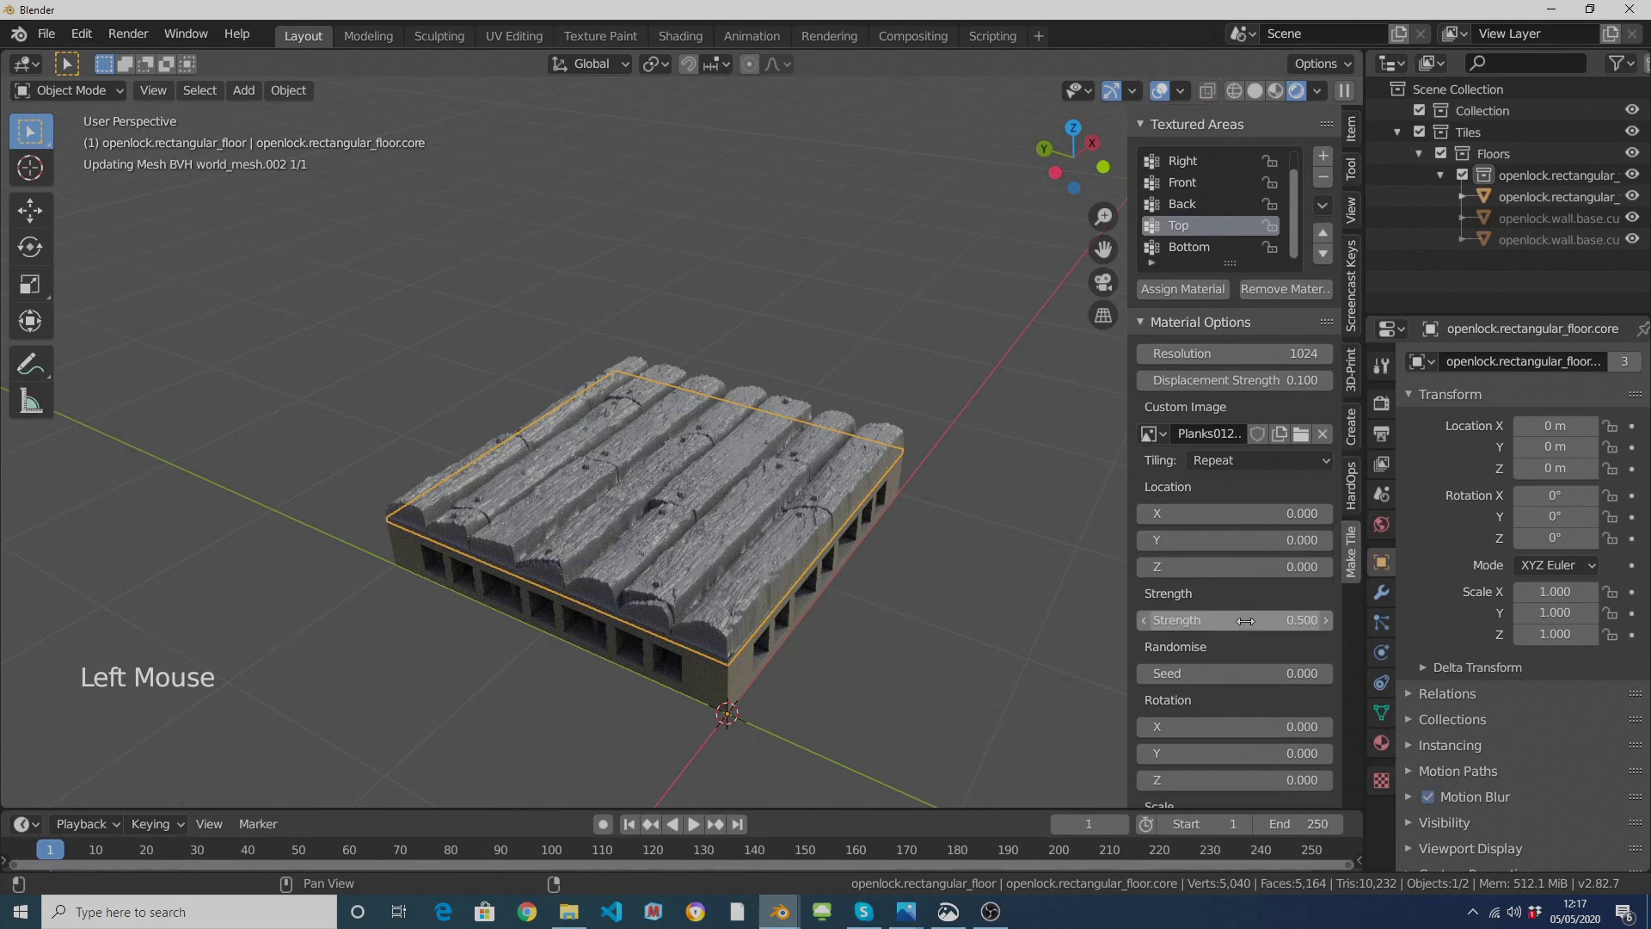
scroll(1297, 552, up, 18)
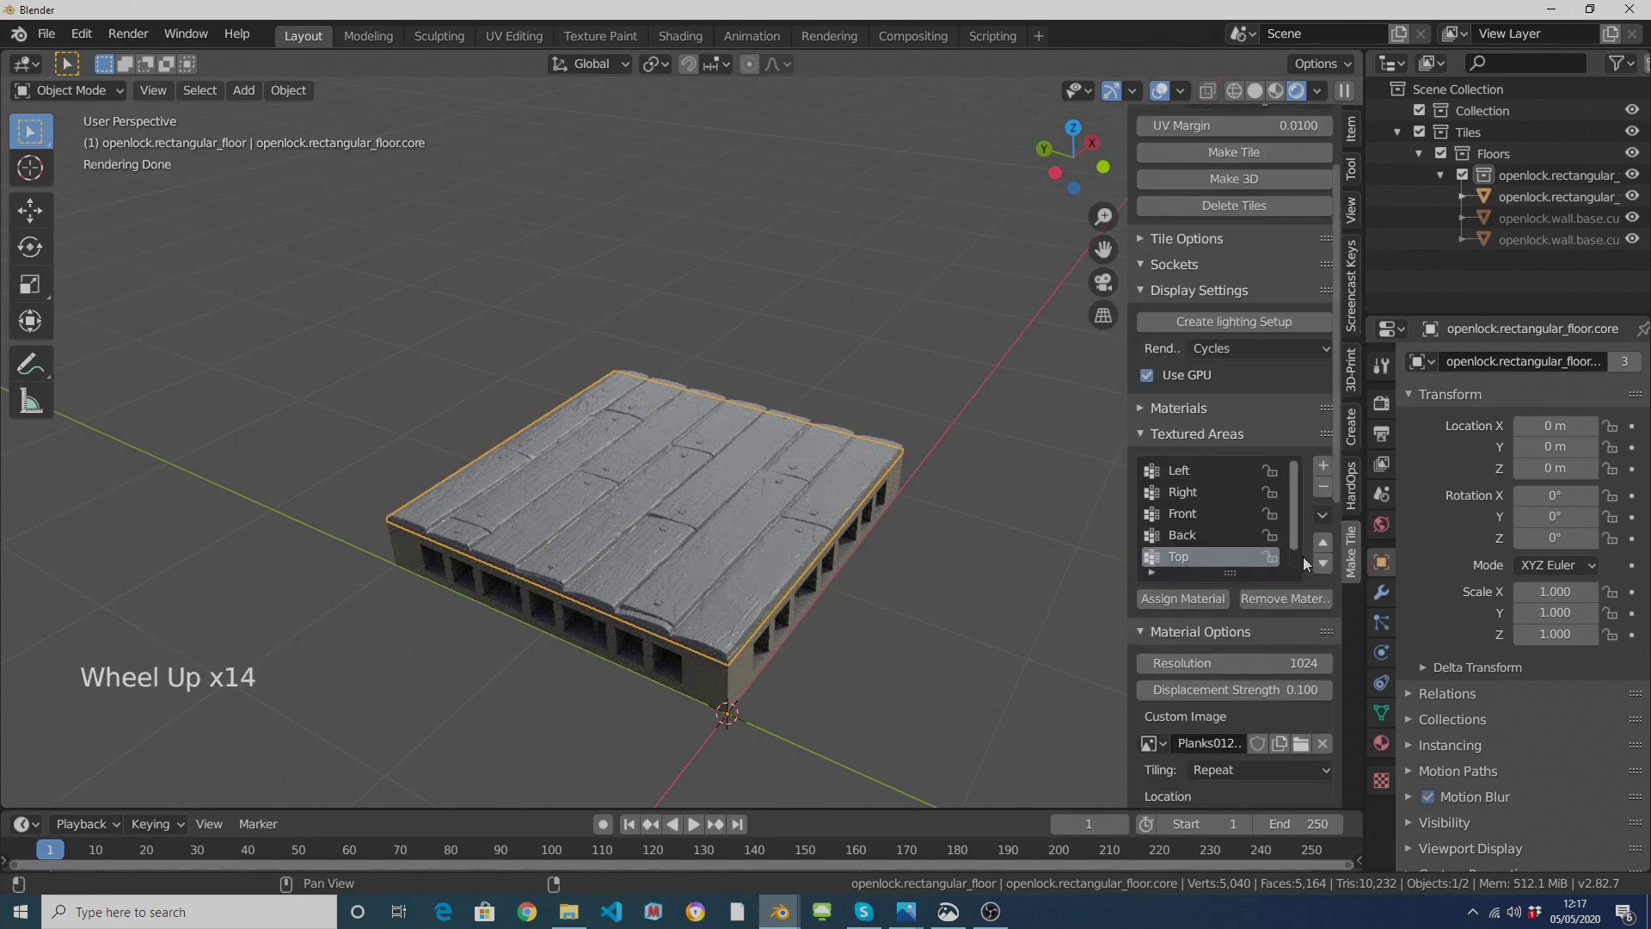
Step: Regenerate the 3D plank mesh at 0.5 strength and switch the render engine to Eevee
click(1234, 177)
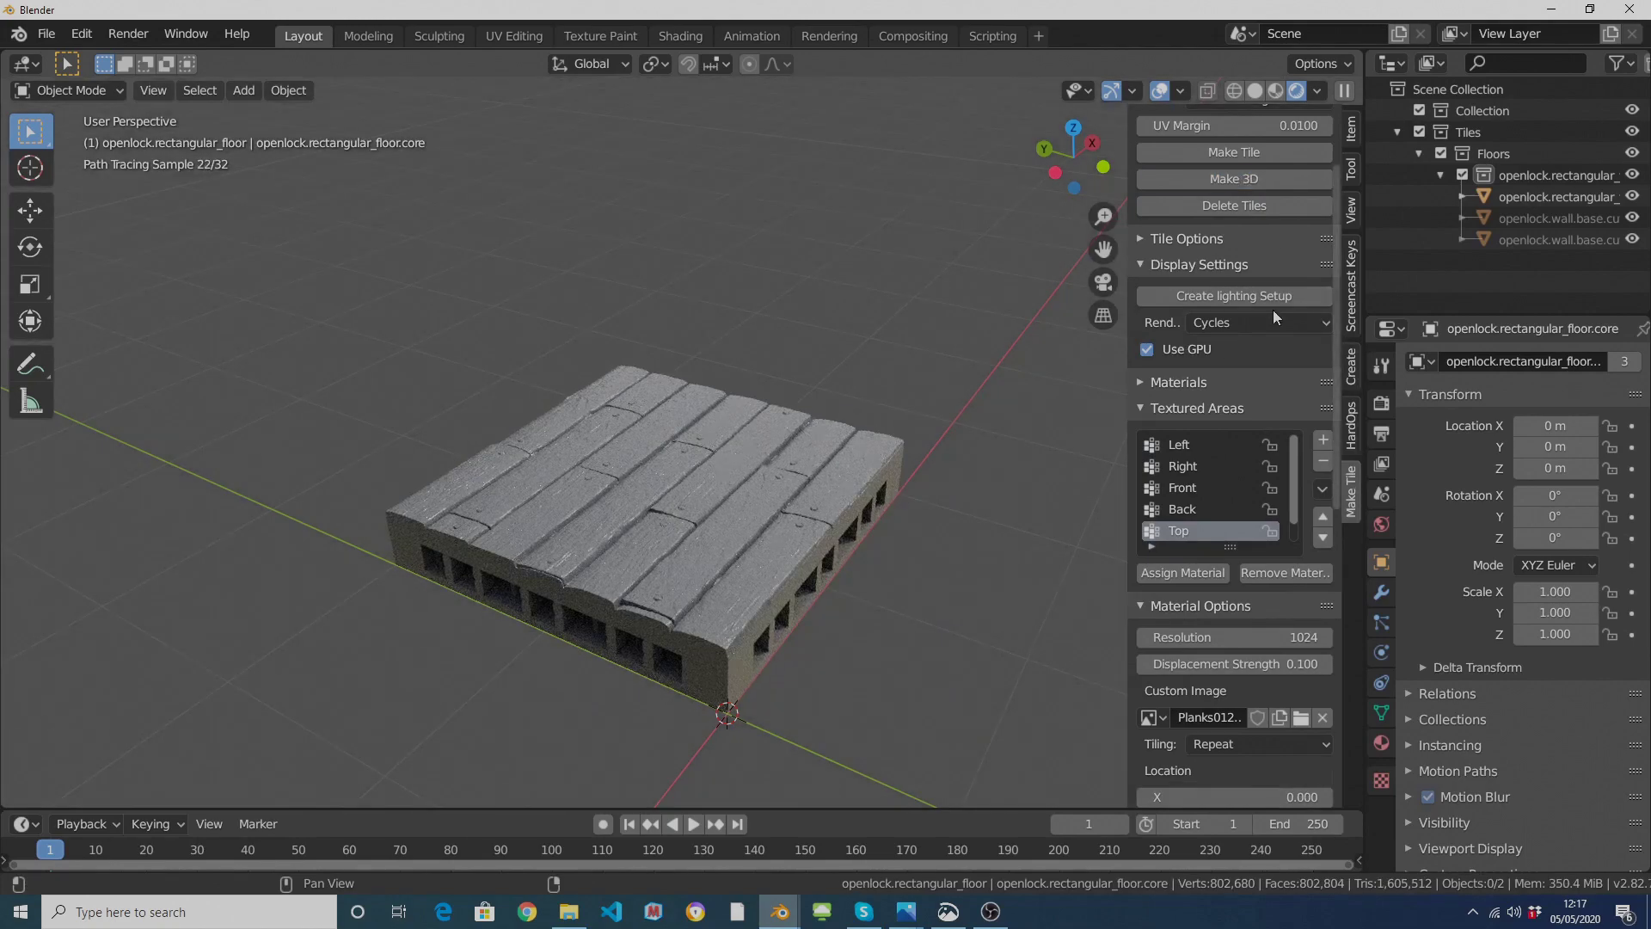
click(1256, 321)
click(1245, 372)
scroll(738, 535, up, 4)
middle_drag(614, 530, 810, 574)
scroll(762, 533, down, 1)
scroll(736, 553, down, 1)
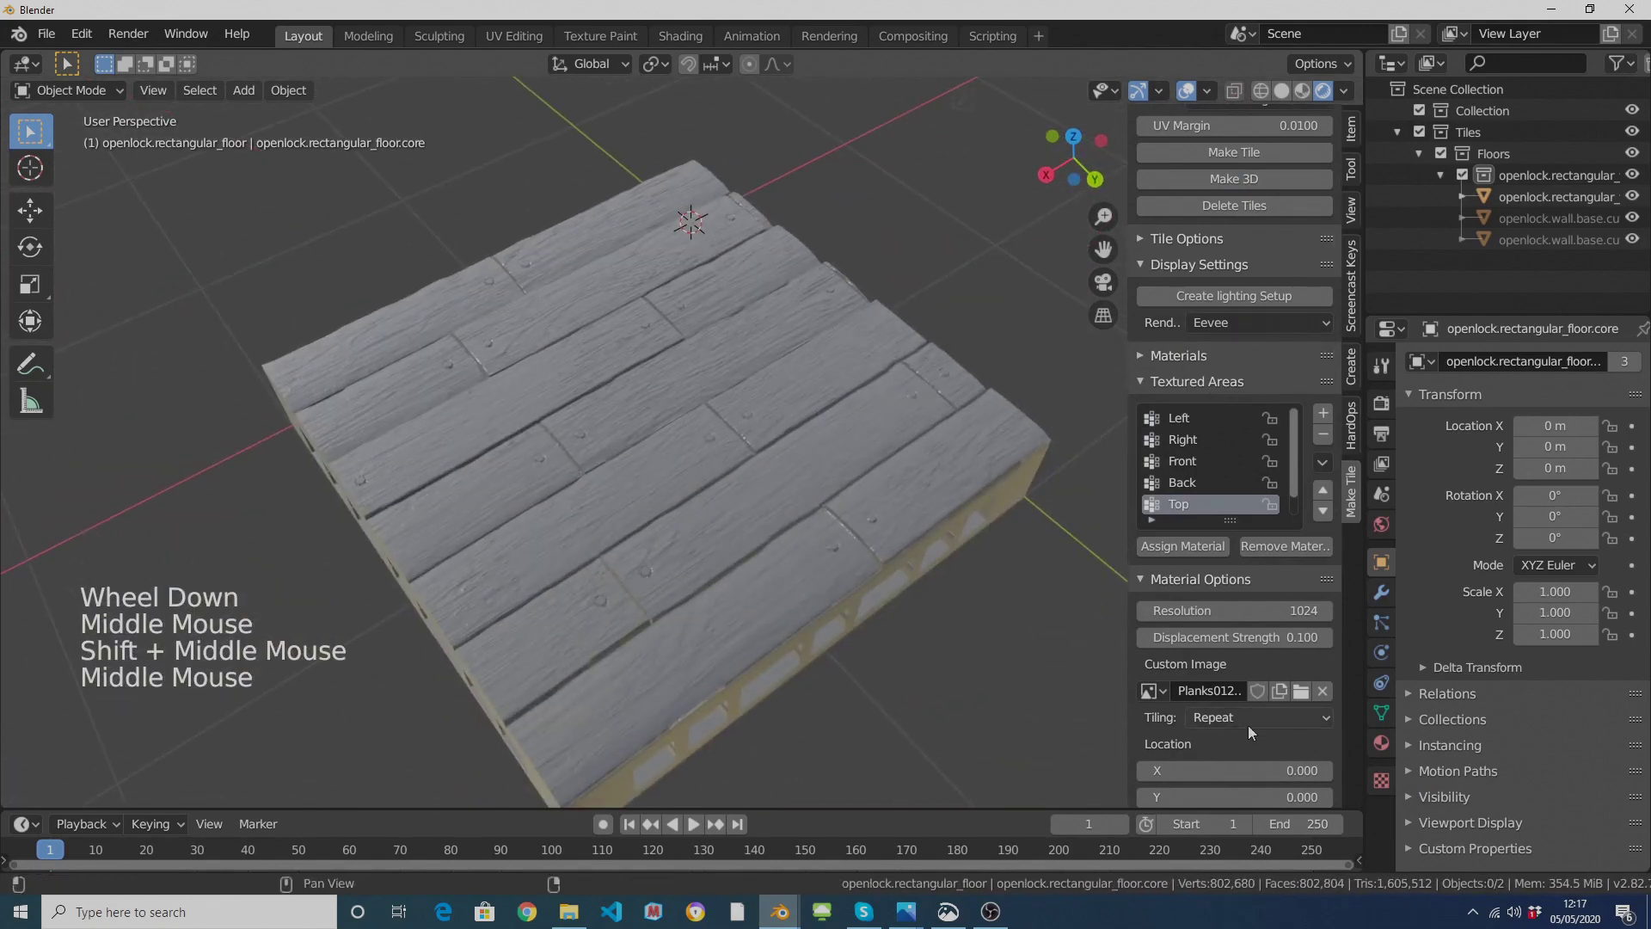
scroll(1278, 719, down, 13)
scroll(1278, 719, down, 5)
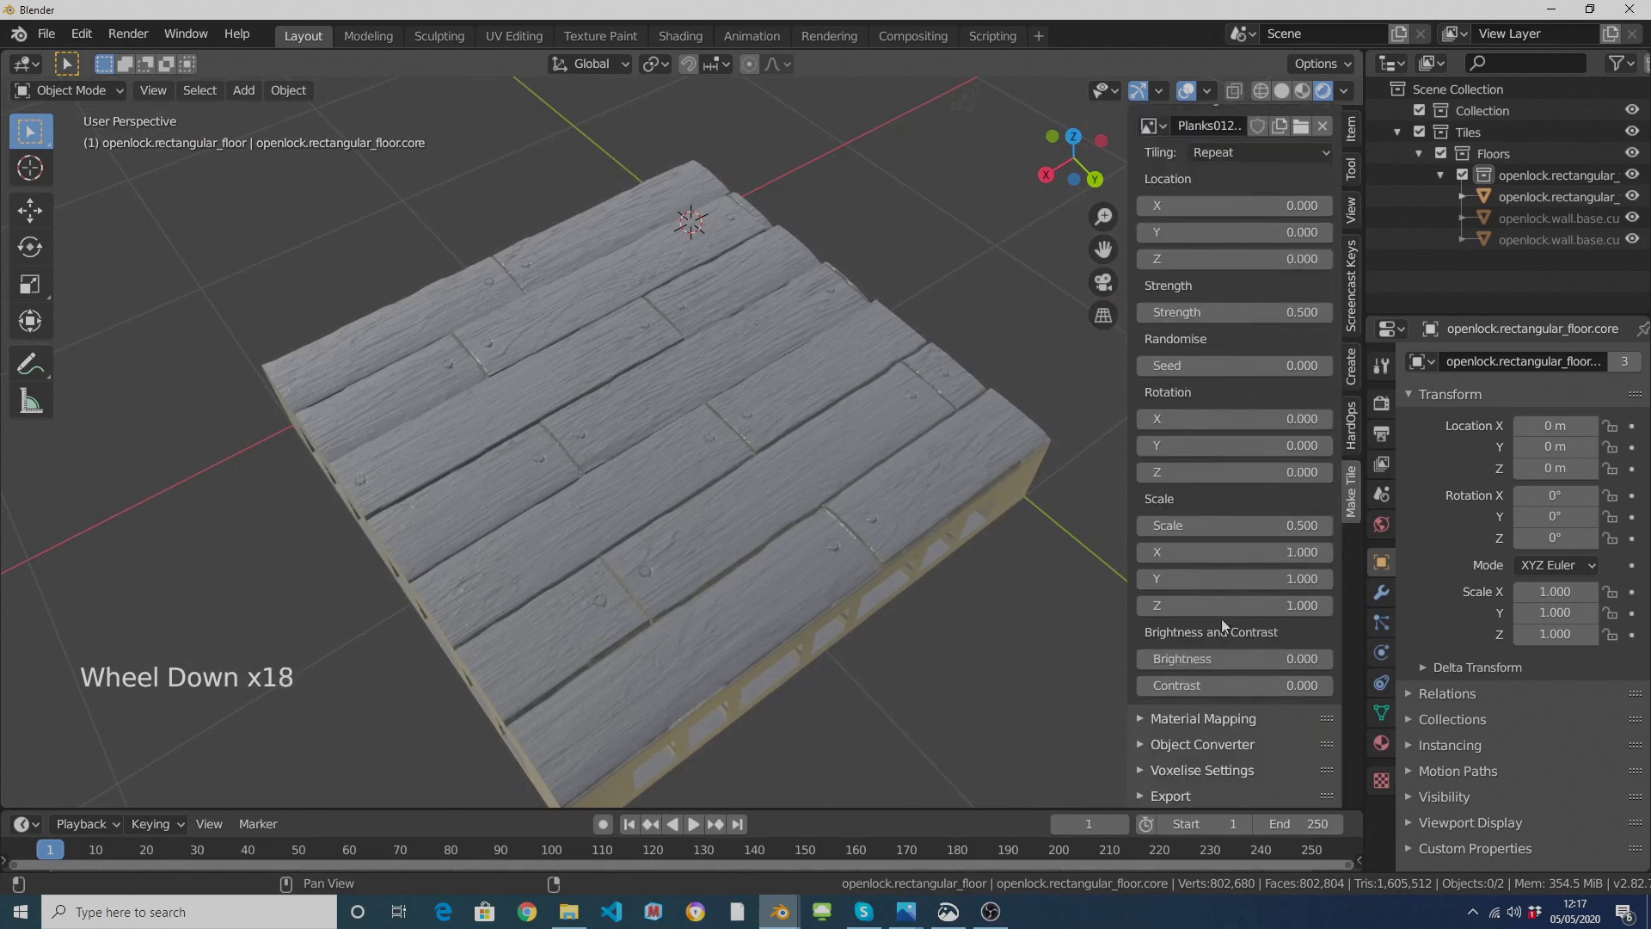
scroll(925, 592, up, 1)
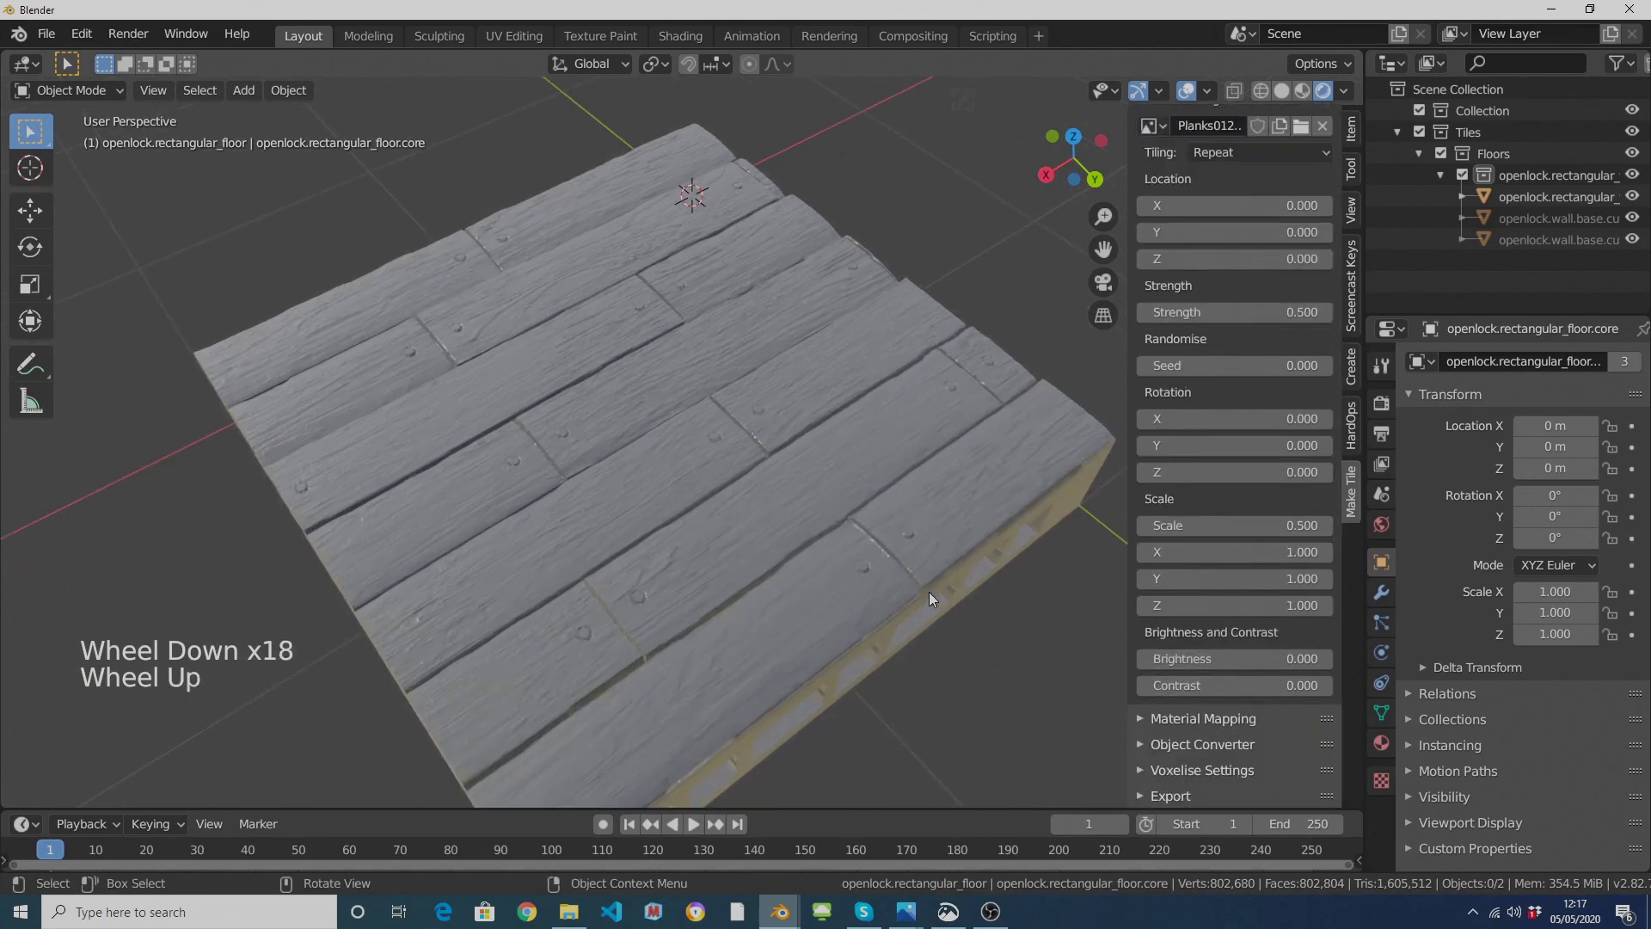
click(926, 592)
scroll(856, 582, down, 4)
middle_drag(856, 581, 527, 561)
scroll(829, 576, up, 1)
scroll(830, 577, up, 1)
scroll(575, 543, down, 1)
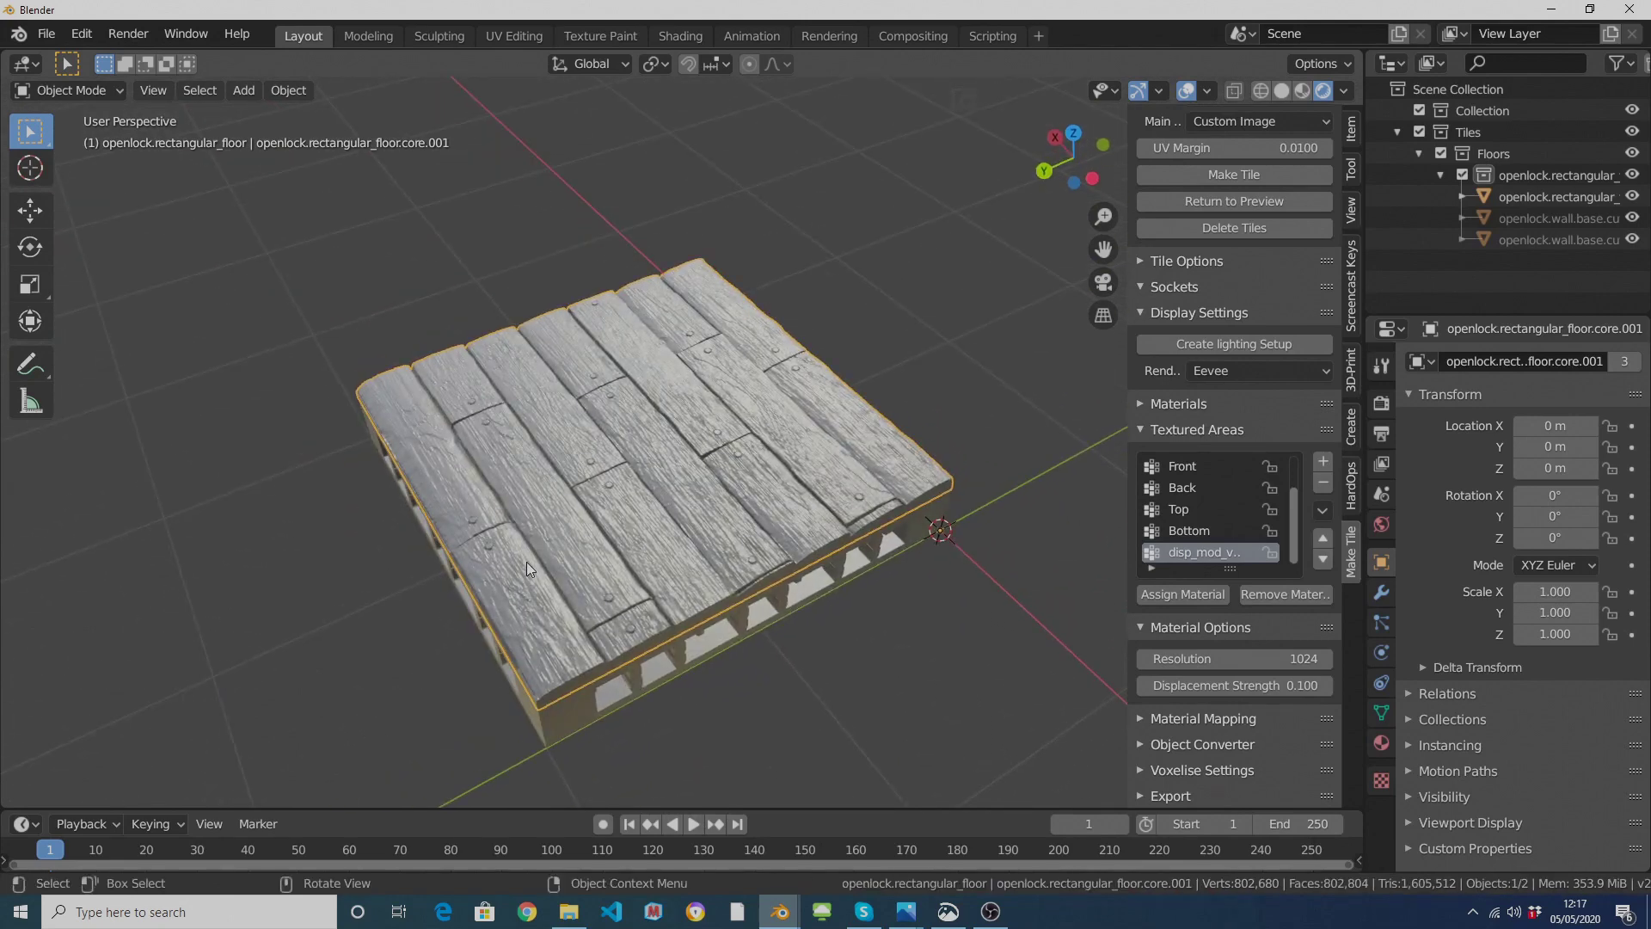